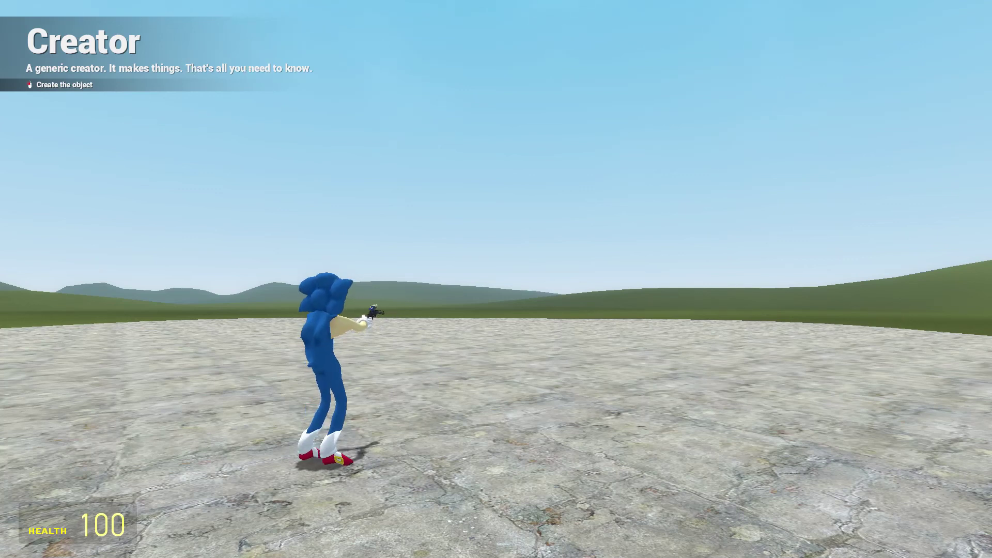
# Spawn the giant Morning Walk creature and untick Ignore Players in the NPCs menu.
pyautogui.click(497, 279)
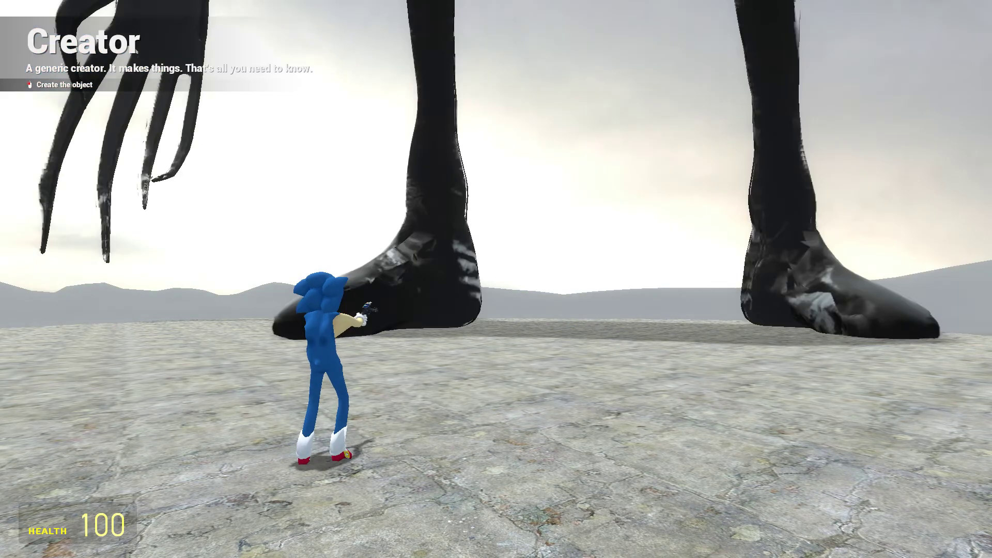
pyautogui.scroll(-1, 495, 279)
pyautogui.click(496, 279)
pyautogui.press('c')
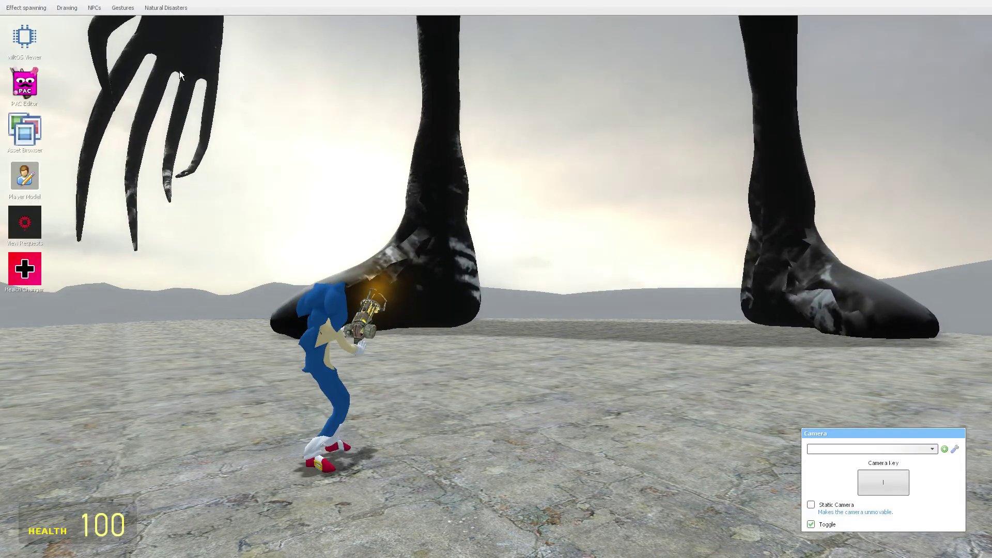
pyautogui.click(94, 8)
pyautogui.click(118, 33)
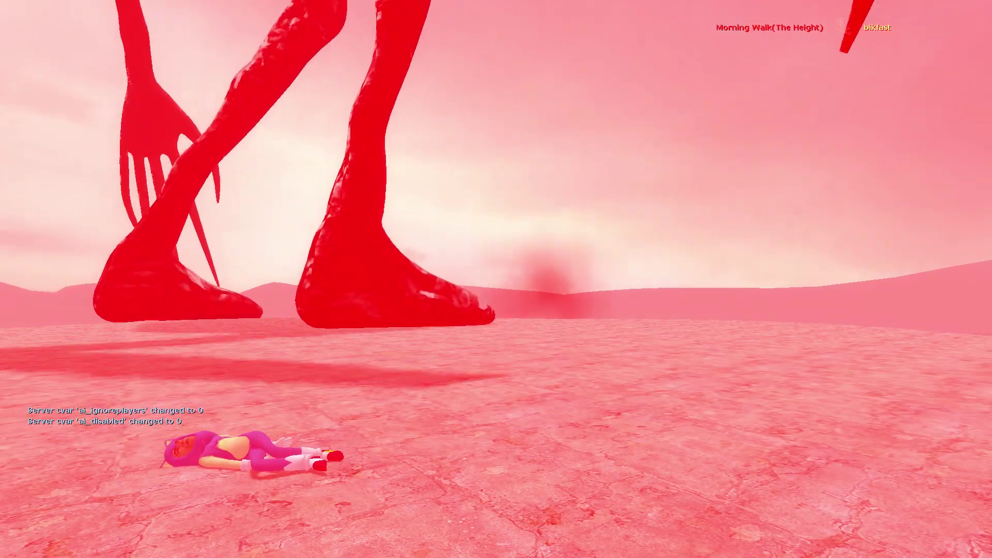
# Undo the Morning Walk creature, respawn, and enable God Mode in Health Changer.
pyautogui.press('z')
pyautogui.press('space')
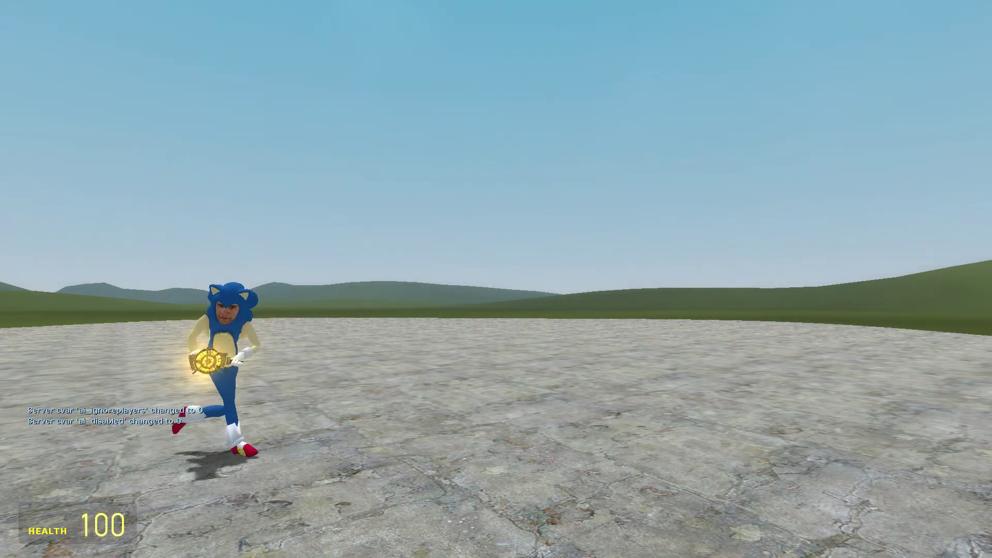
pyautogui.press('c')
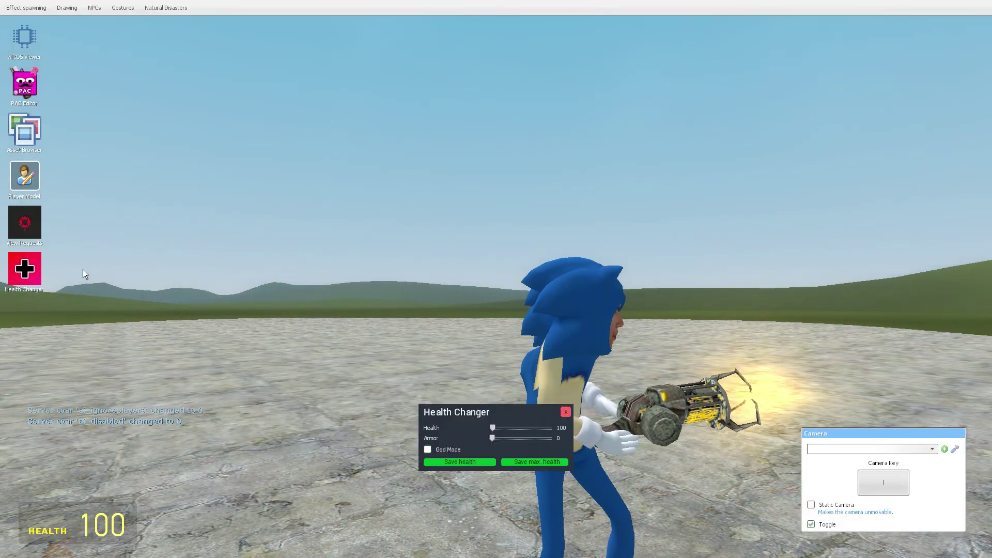
pyautogui.click(428, 290)
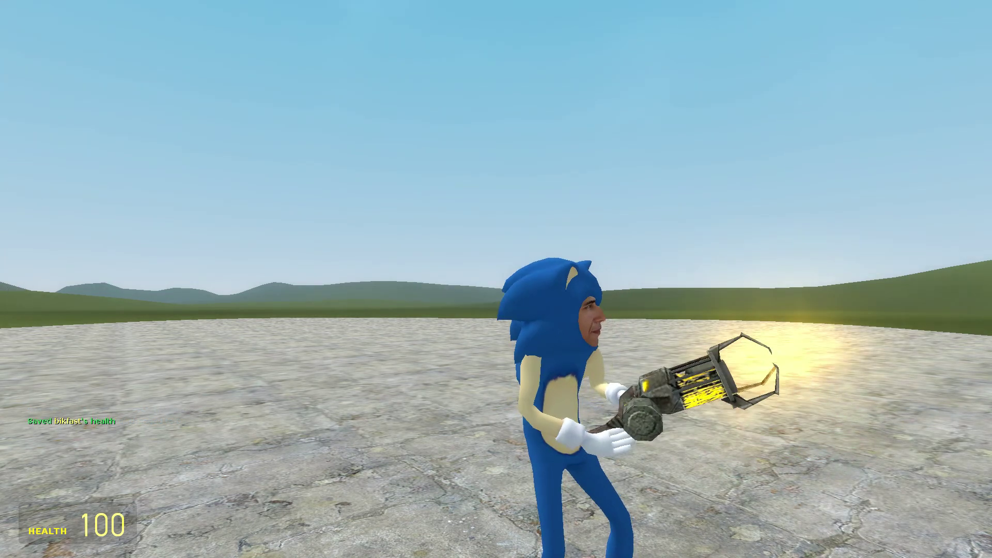
# Toggle the spawn menu and move the camera close to and away from the character.
pyautogui.press('d')
pyautogui.press('q')
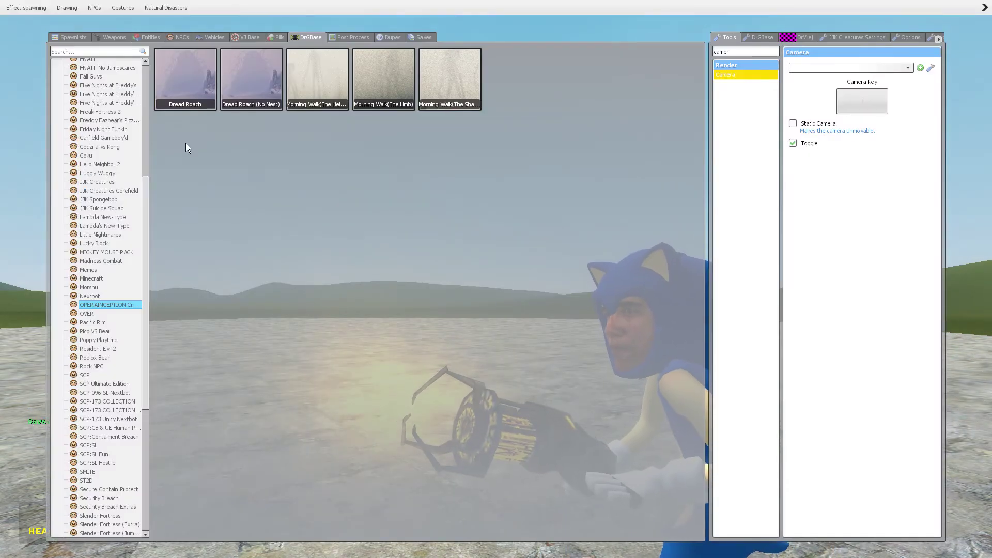
pyautogui.press('q')
pyautogui.press('q')
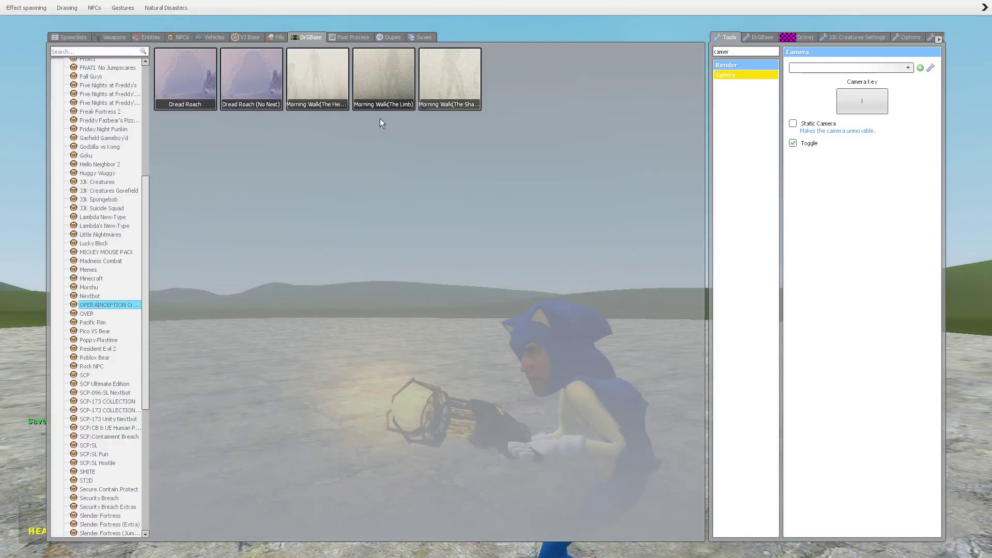
pyautogui.press('q')
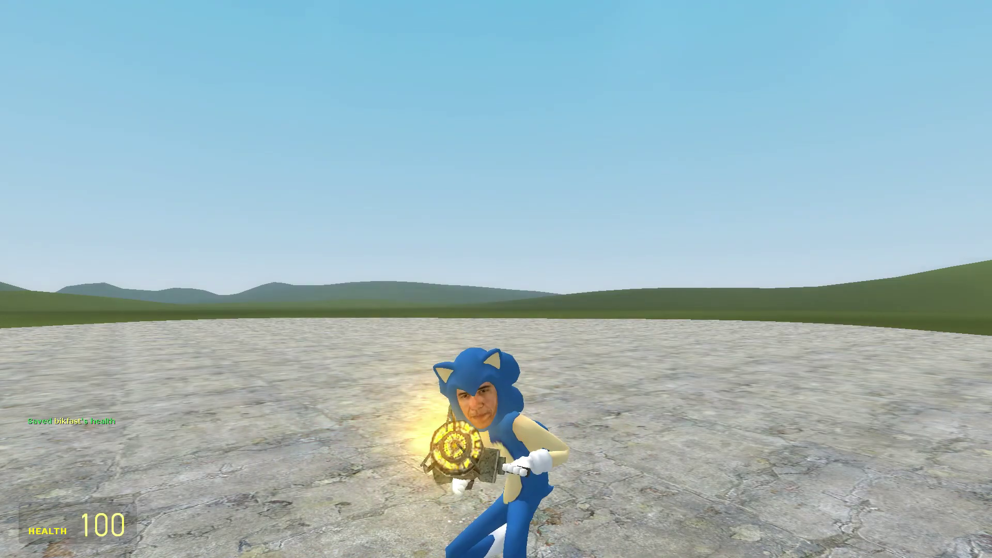
pyautogui.press('w')
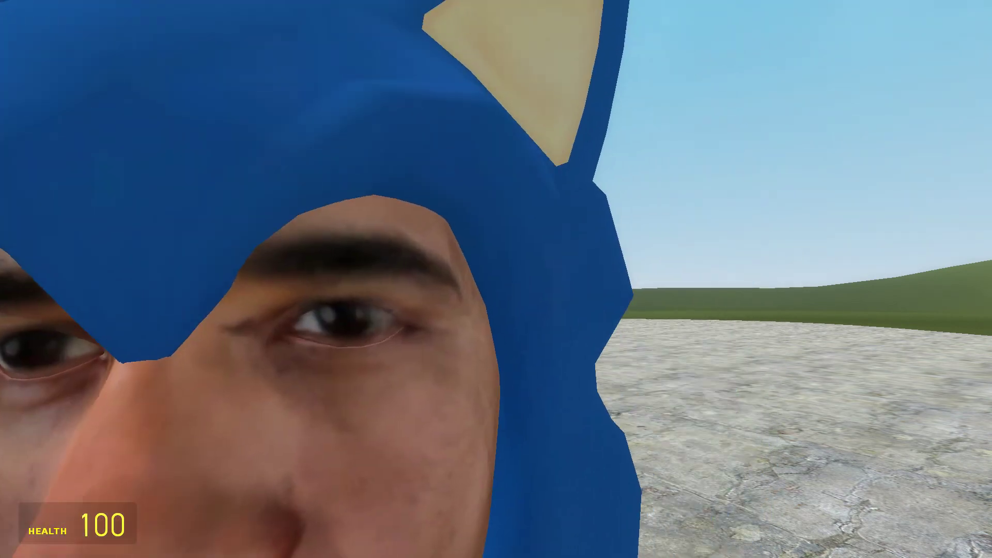
pyautogui.press('s')
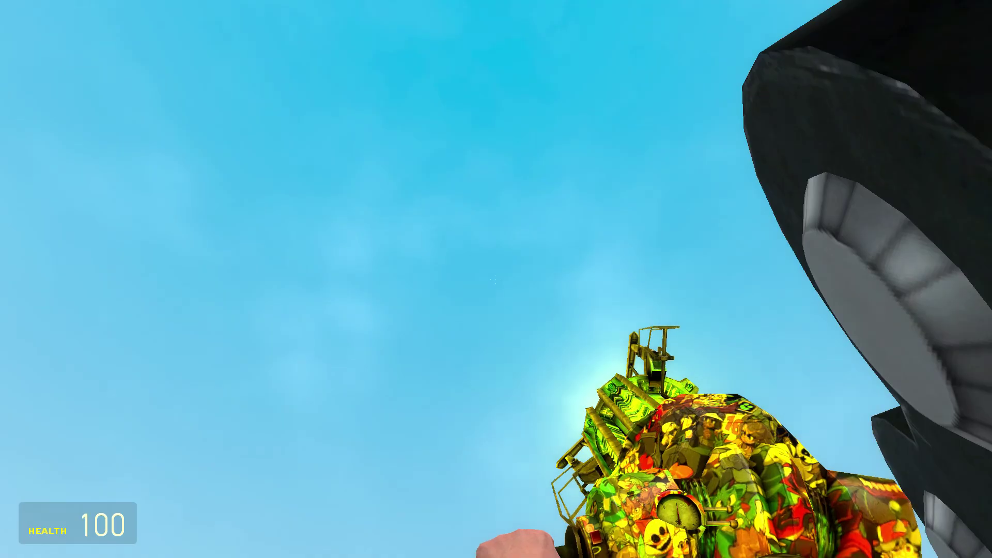
pyautogui.press('s')
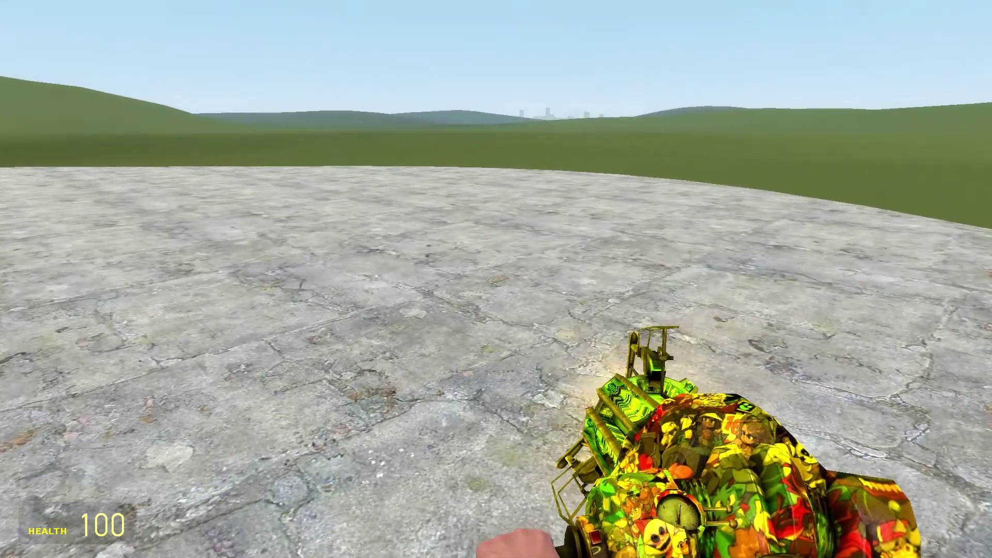
pyautogui.press('q')
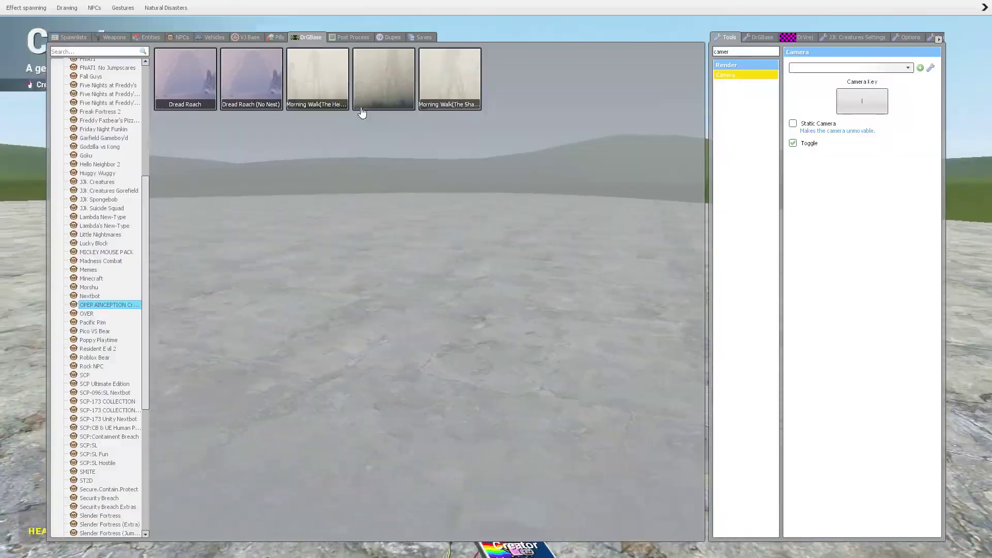
pyautogui.press('q')
# Spawn Morning Walk (The Height), switch to the physics gun, and undo it.
pyautogui.click(496, 279)
pyautogui.press('1')
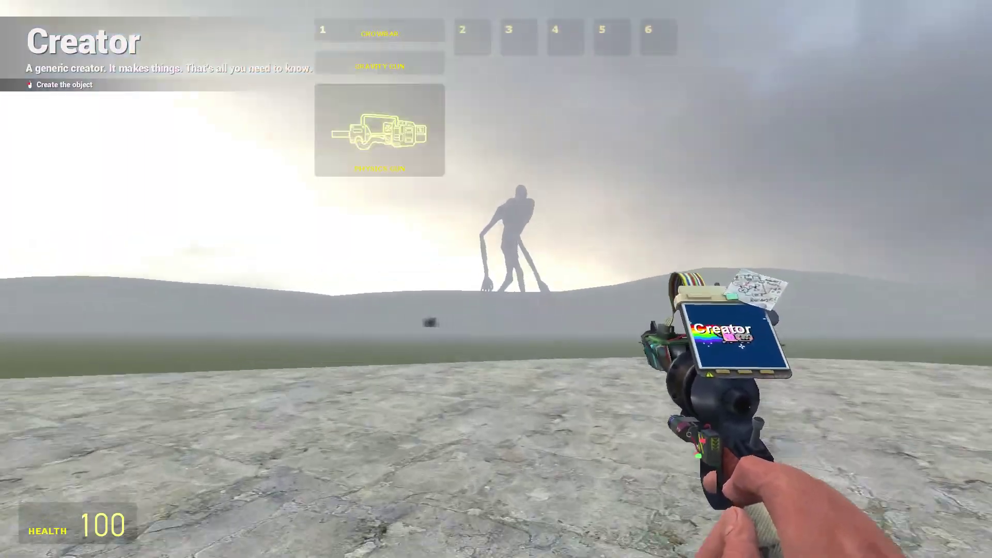
pyautogui.click(496, 279)
pyautogui.press('z')
# Spawn The Height again, respawn twice after being killed, then undo it.
pyautogui.press('q')
pyautogui.press('q')
pyautogui.click(496, 279)
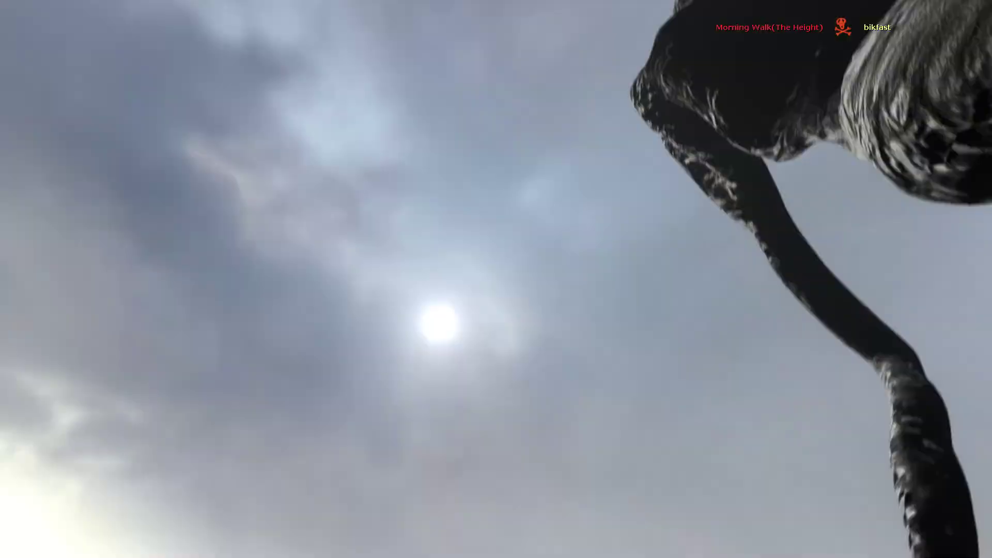
pyautogui.click(496, 279)
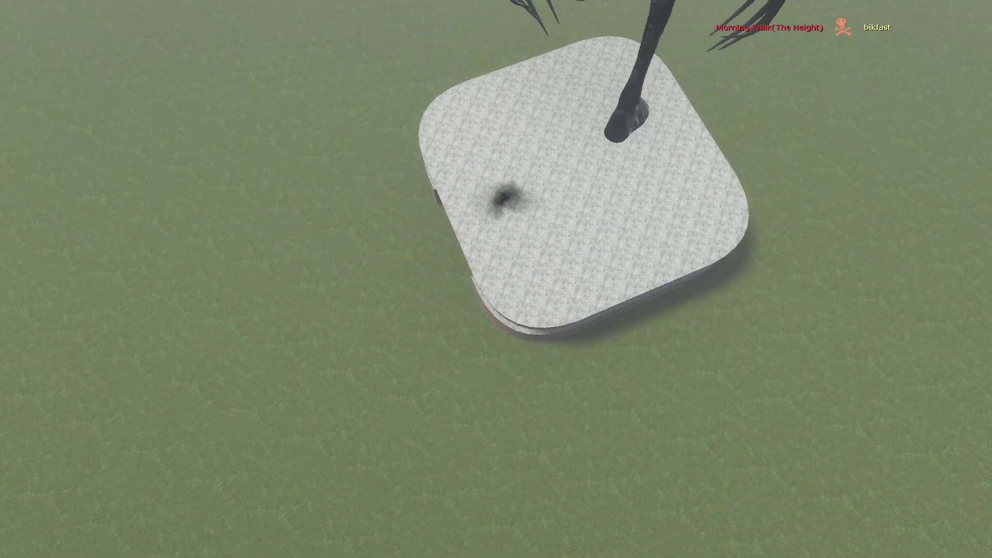
pyautogui.click(497, 279)
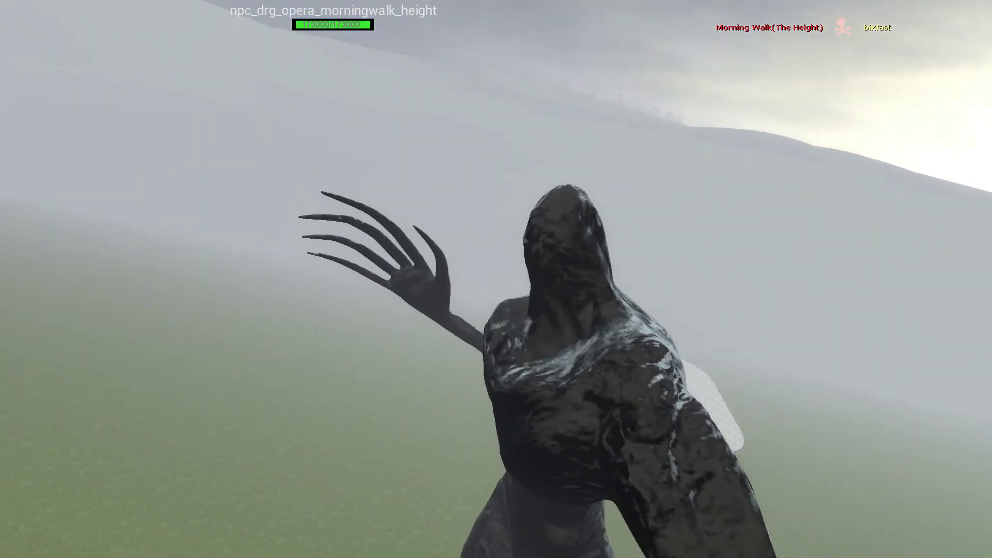
pyautogui.press('z')
# Respawn, spawn Morning Walk (The Height), grab it with the physgun, and remove it.
pyautogui.click(496, 279)
pyautogui.press('q')
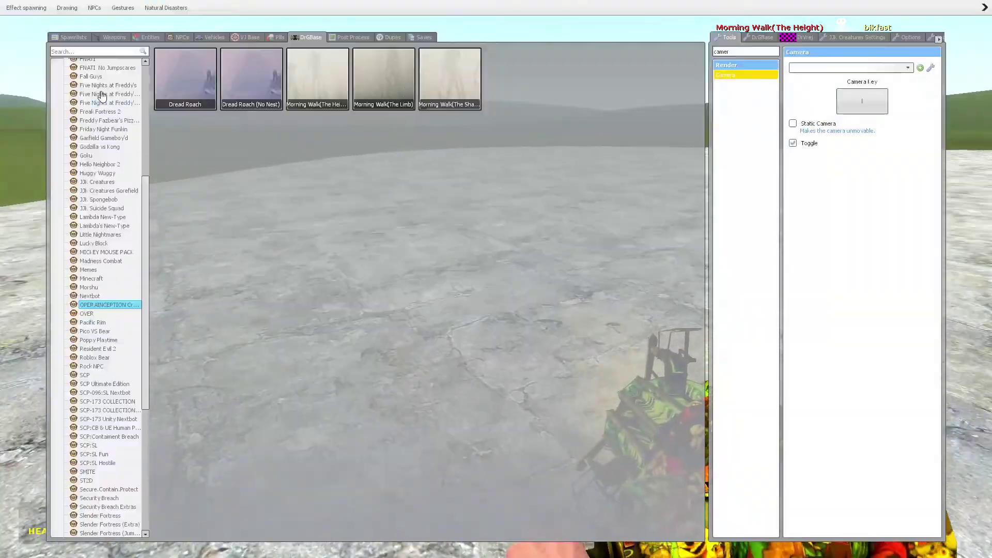
pyautogui.press('q')
pyautogui.press('q')
pyautogui.click(317, 78)
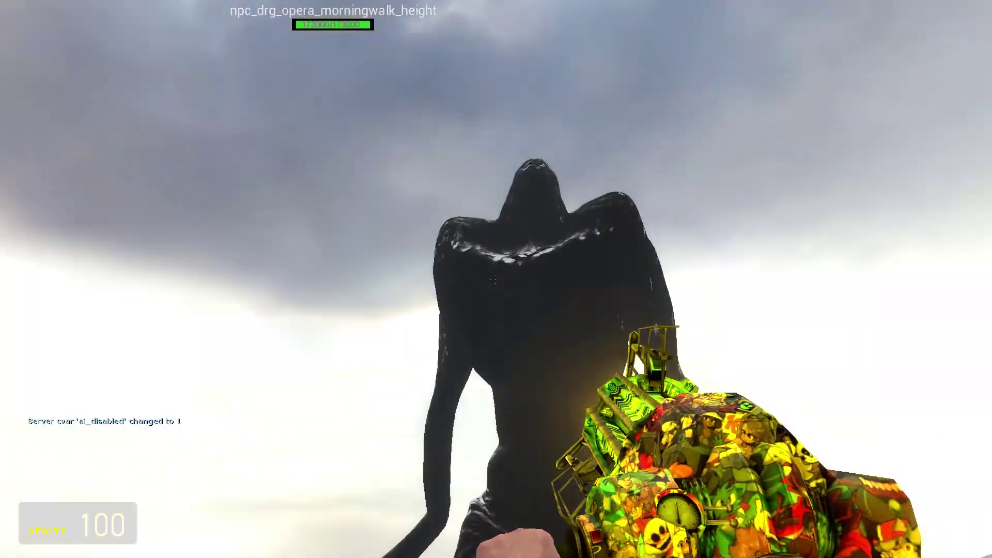
pyautogui.press('w')
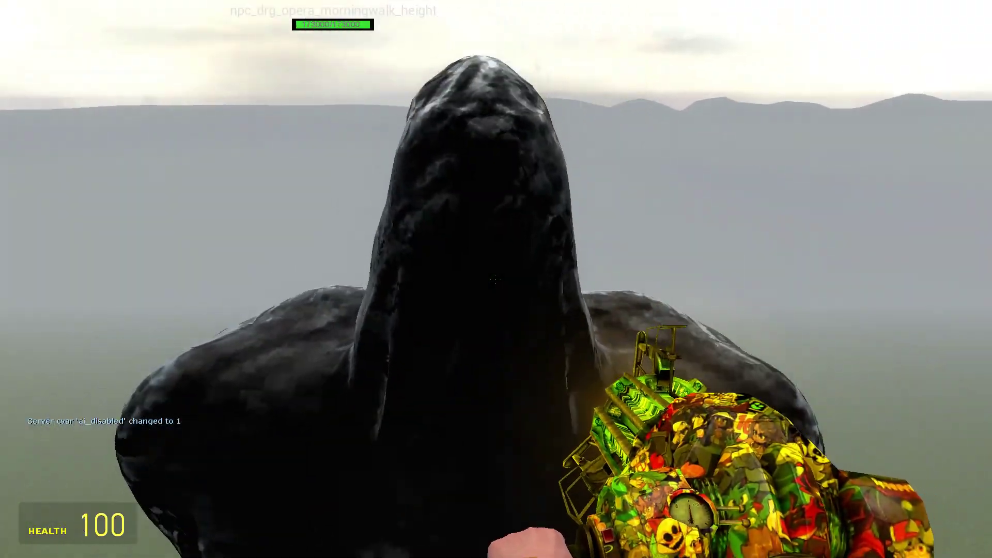
pyautogui.click(496, 279)
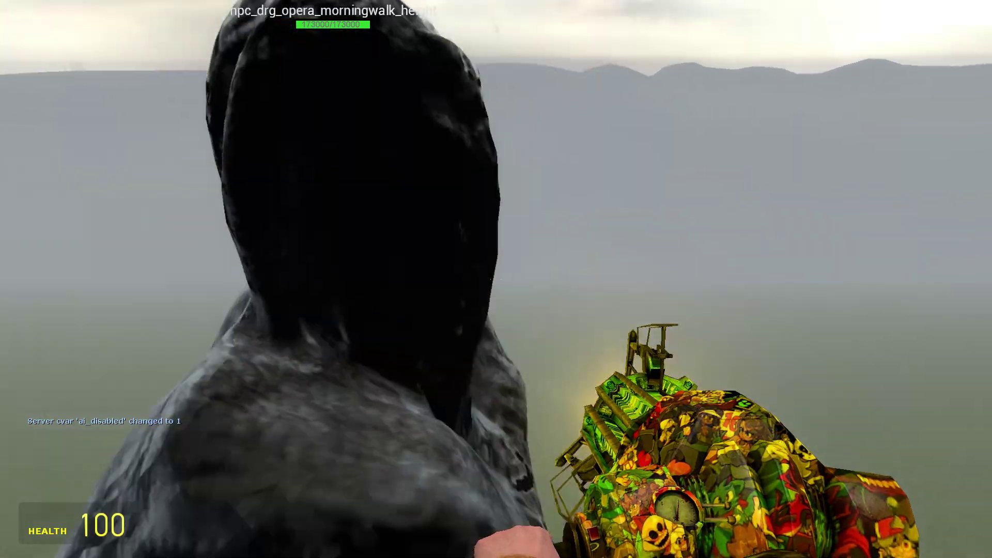
pyautogui.press('c')
pyautogui.click(408, 364)
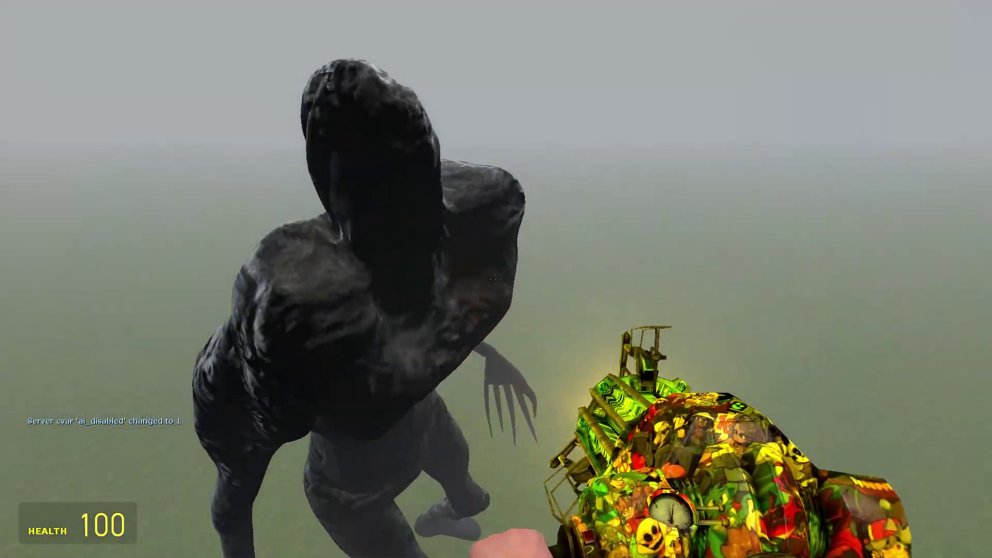
pyautogui.press('q')
pyautogui.press('q')
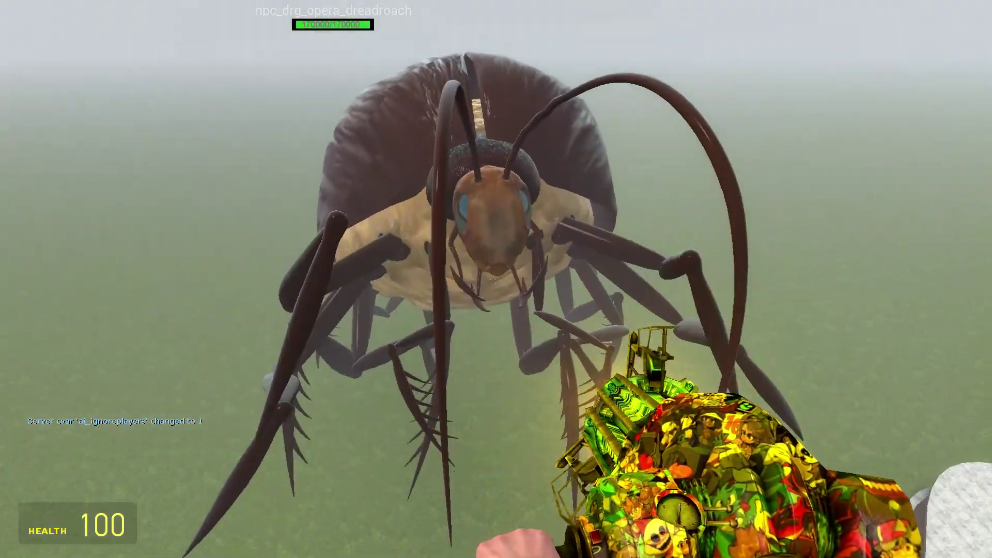
# Untick NPCs > Disable Thinking, respawn after dying, and undo the Dread Roach Nest.
pyautogui.press('c')
pyautogui.click(94, 8)
pyautogui.click(113, 21)
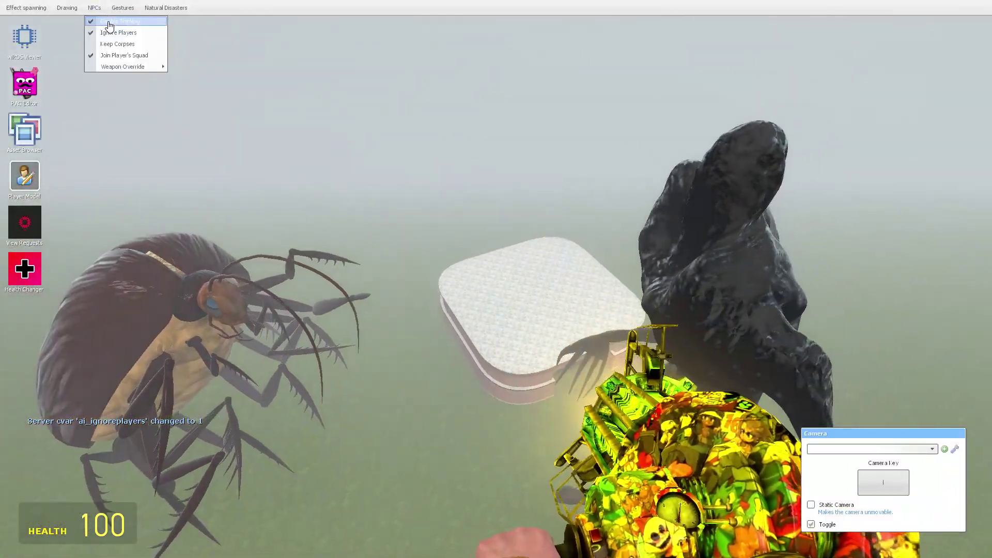
pyautogui.press('c')
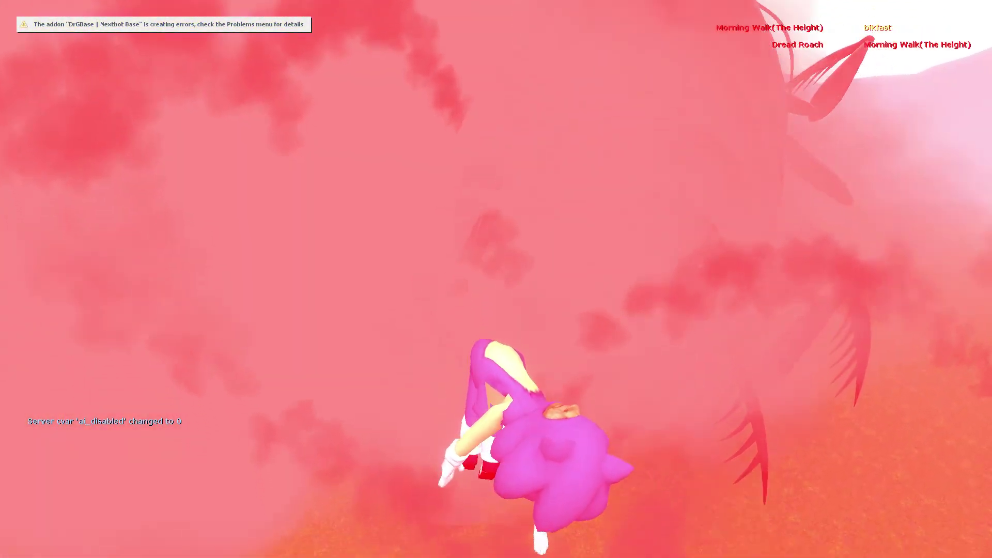
pyautogui.click(496, 280)
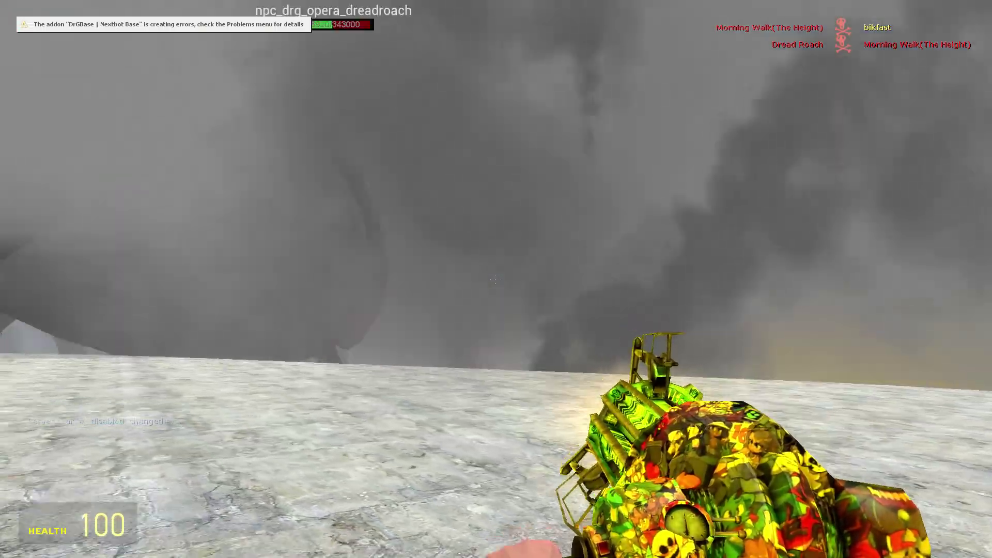
pyautogui.moveTo(496, 279); pyautogui.dragTo(496, 278)
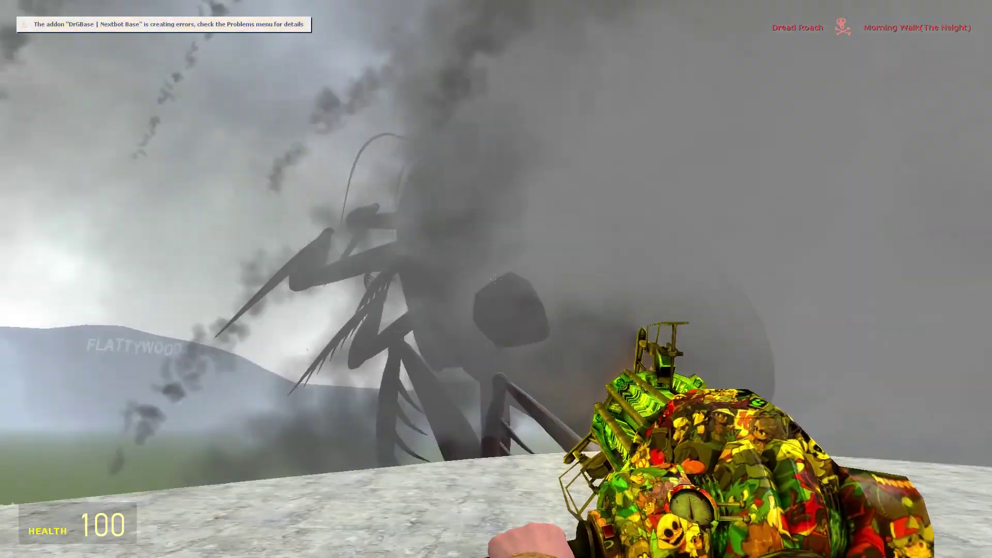
pyautogui.press('z')
pyautogui.press('z')
pyautogui.press('z')
# Re-tick Disable Thinking to freeze NPCs and set God Mode in the health settings.
pyautogui.press('q')
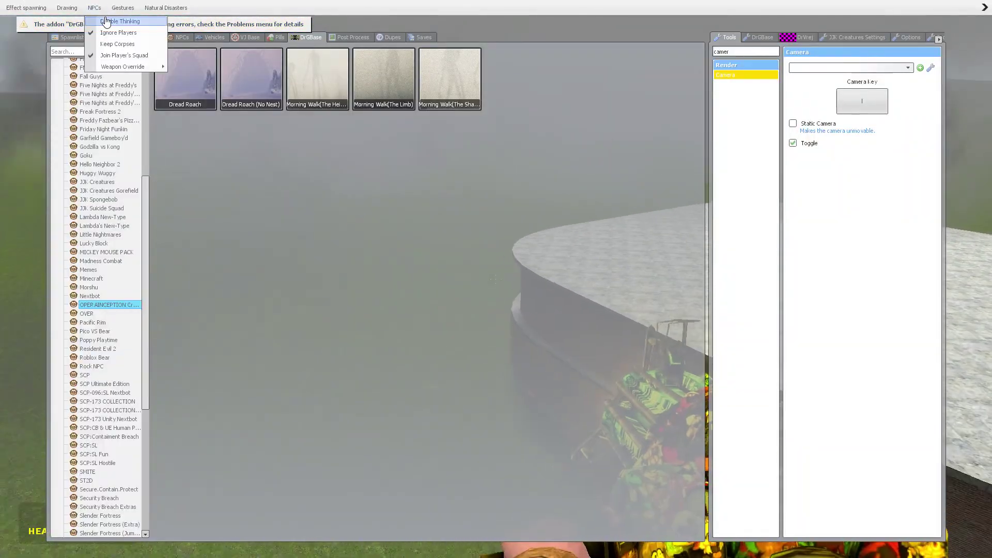
pyautogui.click(107, 21)
pyautogui.press('q')
pyautogui.press('c')
pyautogui.click(24, 271)
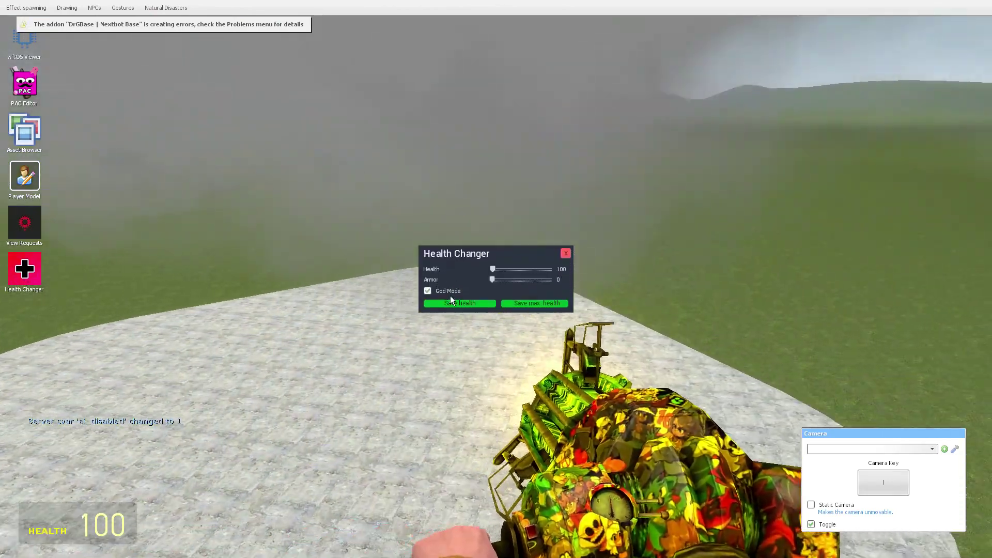
pyautogui.click(566, 255)
pyautogui.press('q')
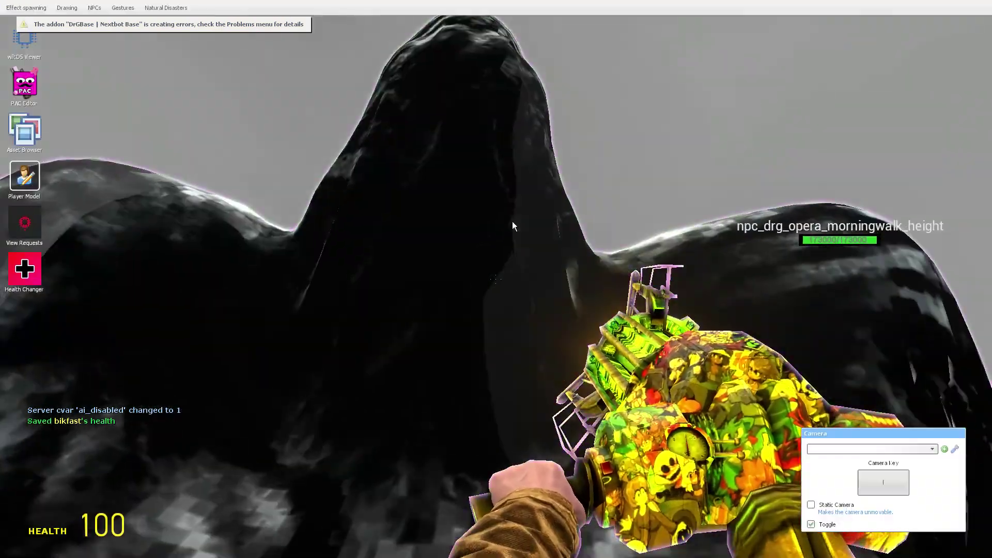
# Possess the Morning Walk creature through its right-click options.
pyautogui.rightClick(511, 223)
pyautogui.click(533, 269)
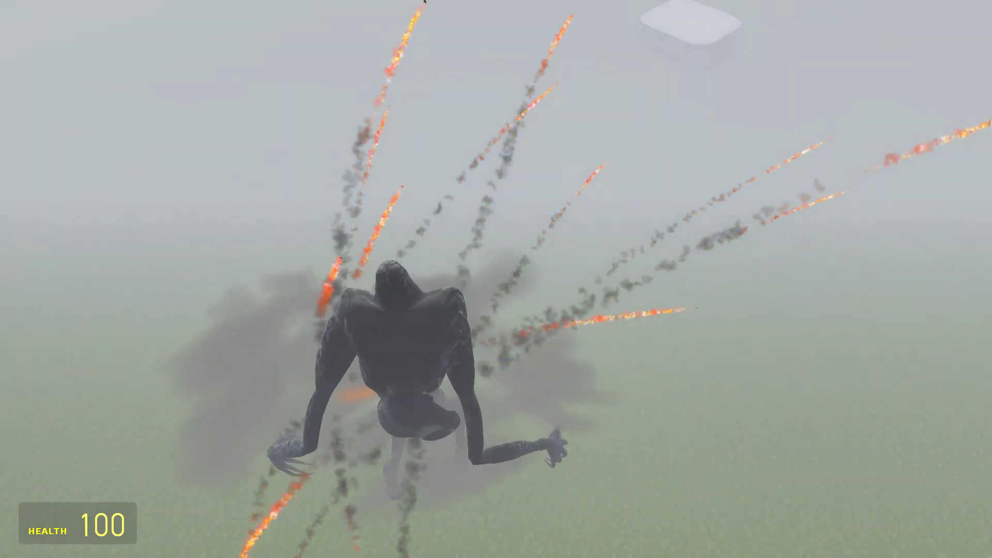
pyautogui.press('q')
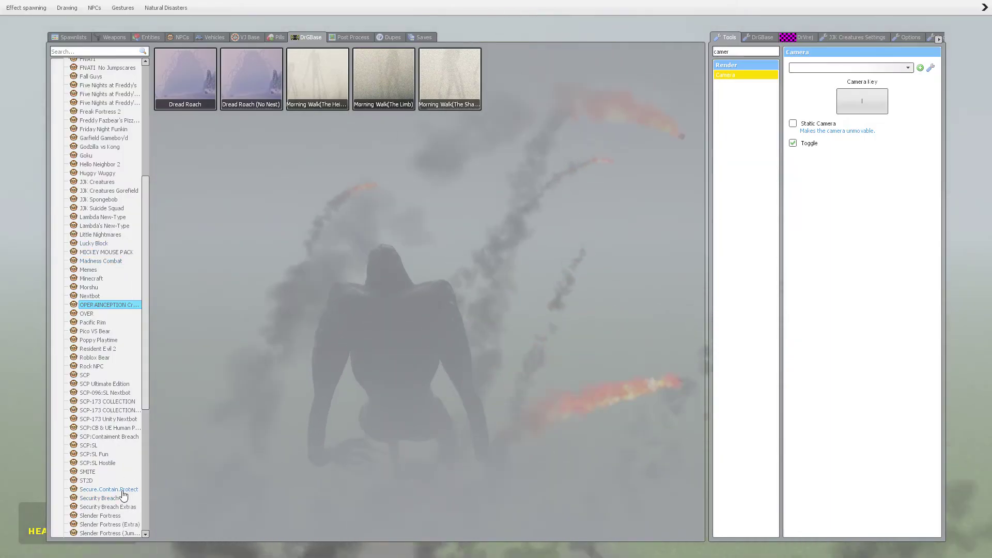
pyautogui.scroll(-5, 119, 494)
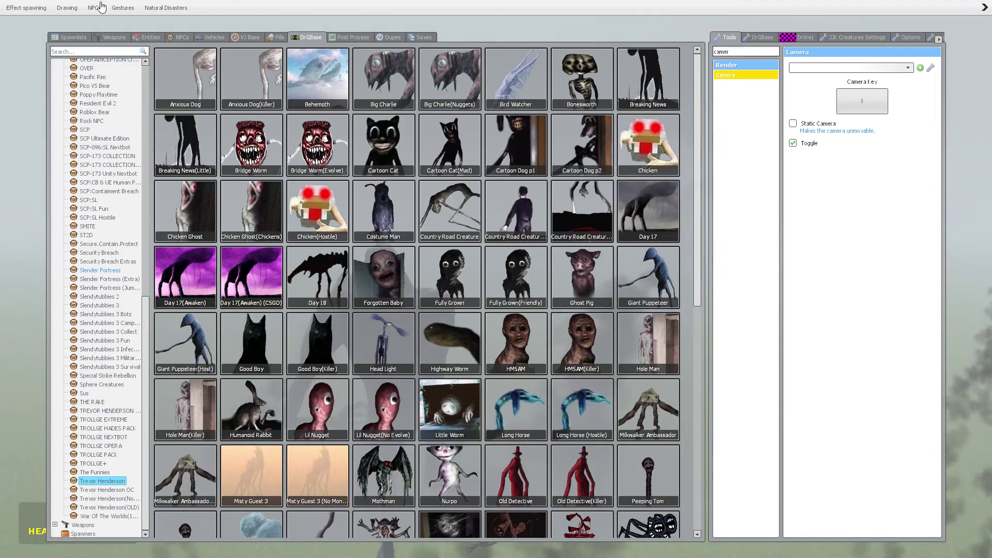
# Close the NPC options and spawn the dark long-limbed creature.
pyautogui.click(108, 22)
pyautogui.click(374, 160)
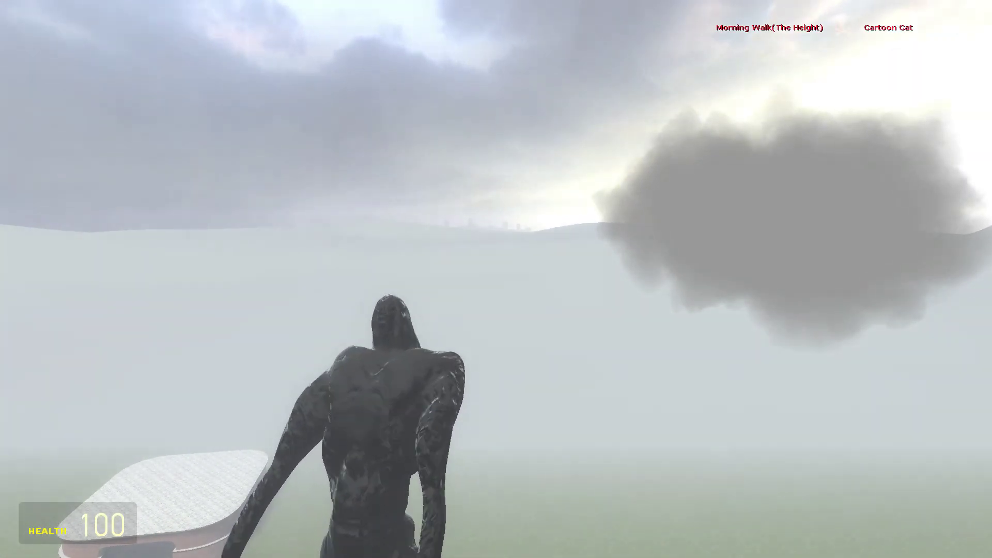
pyautogui.press('q')
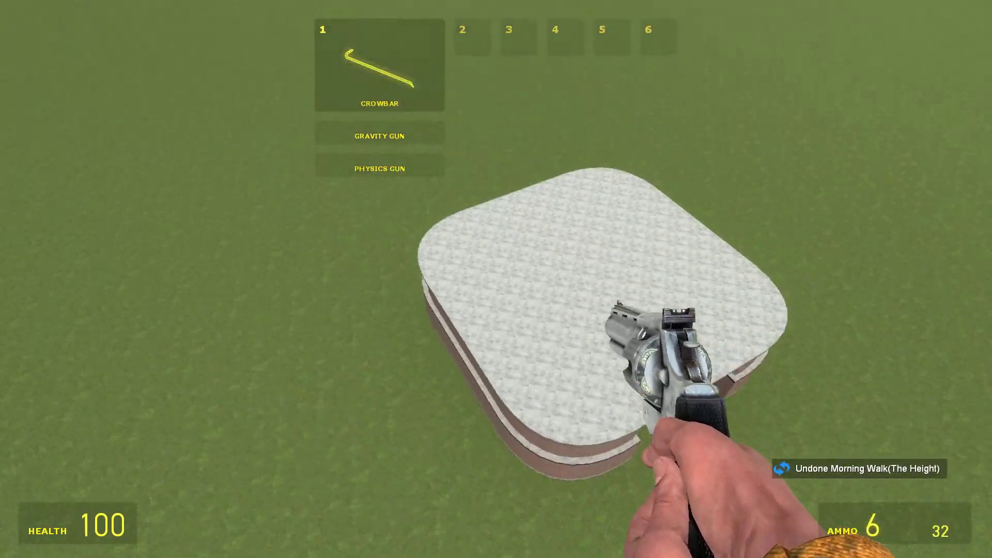
pyautogui.press('1')
pyautogui.press('1')
# Switch weapons and spawn a creature from another Trevor Henderson collection.
pyautogui.press('q')
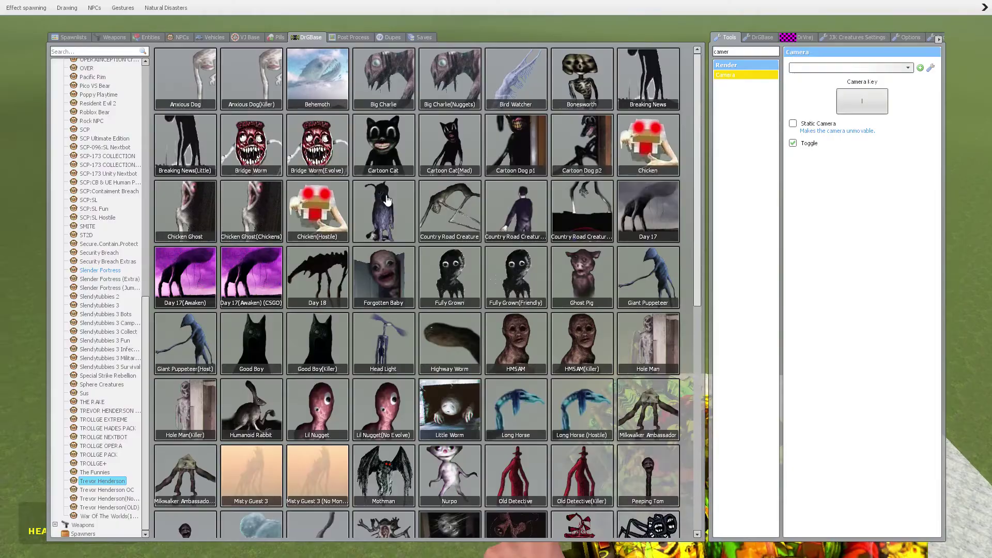
pyautogui.click(93, 68)
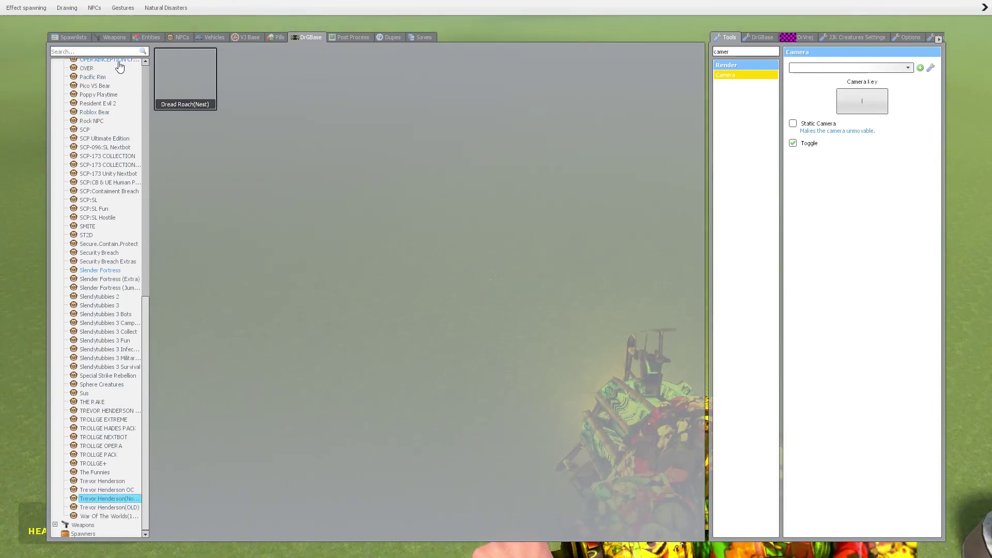
pyautogui.click(381, 86)
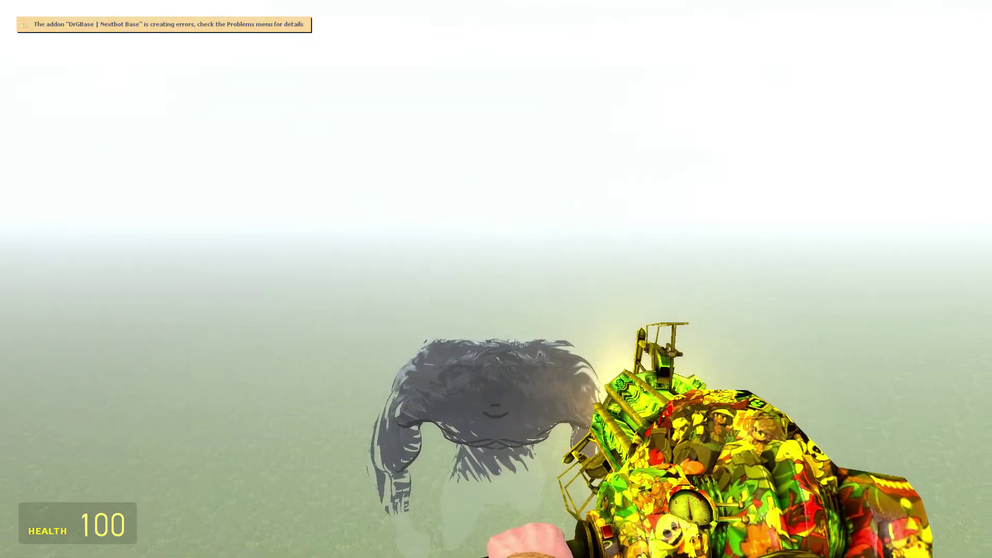
# Spawn Morning Walk (The Height) and immediately undo it.
pyautogui.press('q')
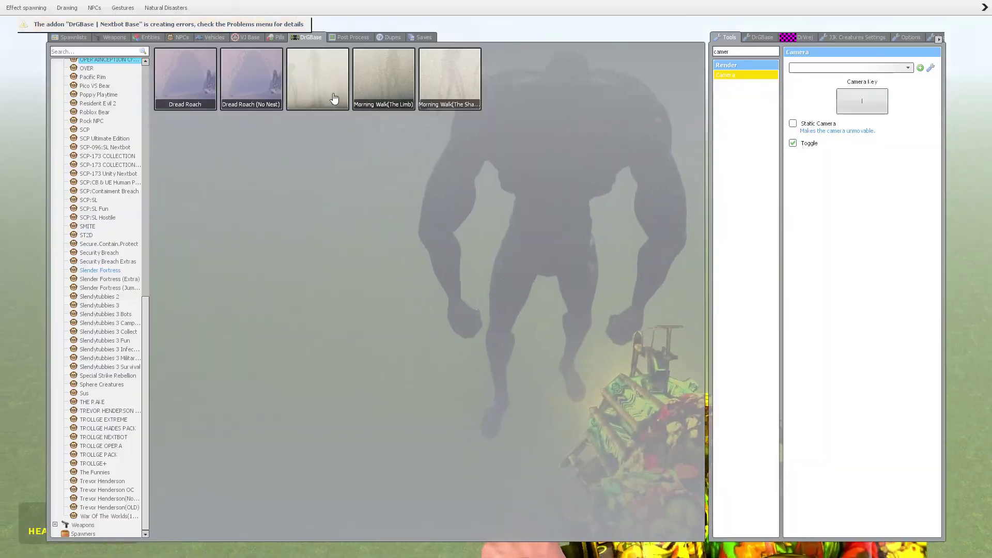
pyautogui.click(331, 95)
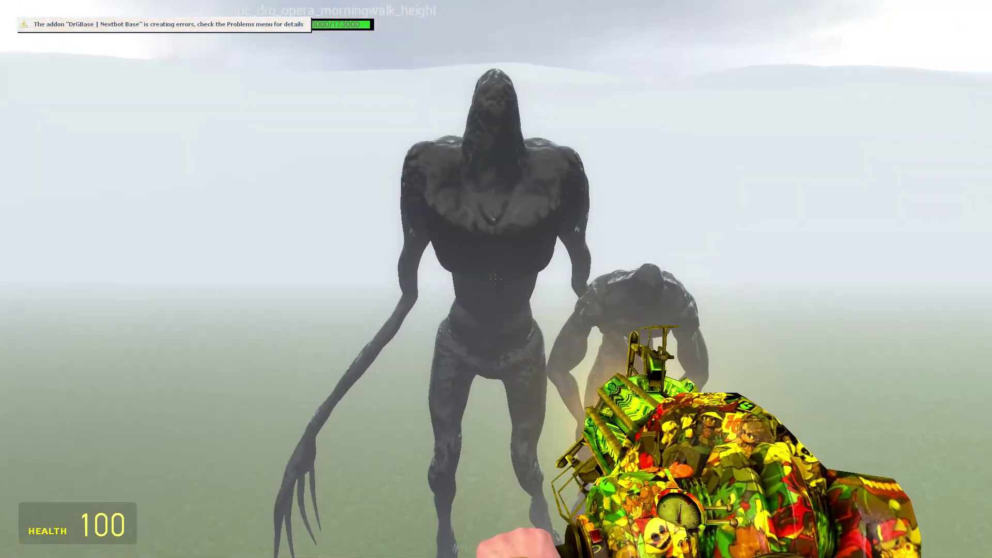
pyautogui.press('z')
# Spawn Morning Walk (The Shape), then Morning Walk (The Limb), from the spawn menu.
pyautogui.press('c')
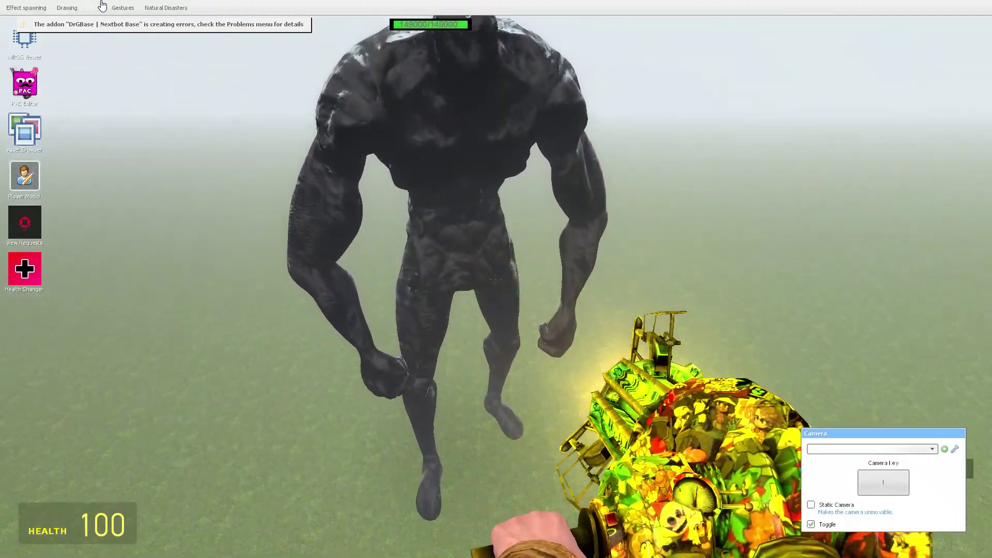
pyautogui.click(93, 8)
pyautogui.click(119, 20)
pyautogui.press('q')
pyautogui.press('q')
pyautogui.press('q')
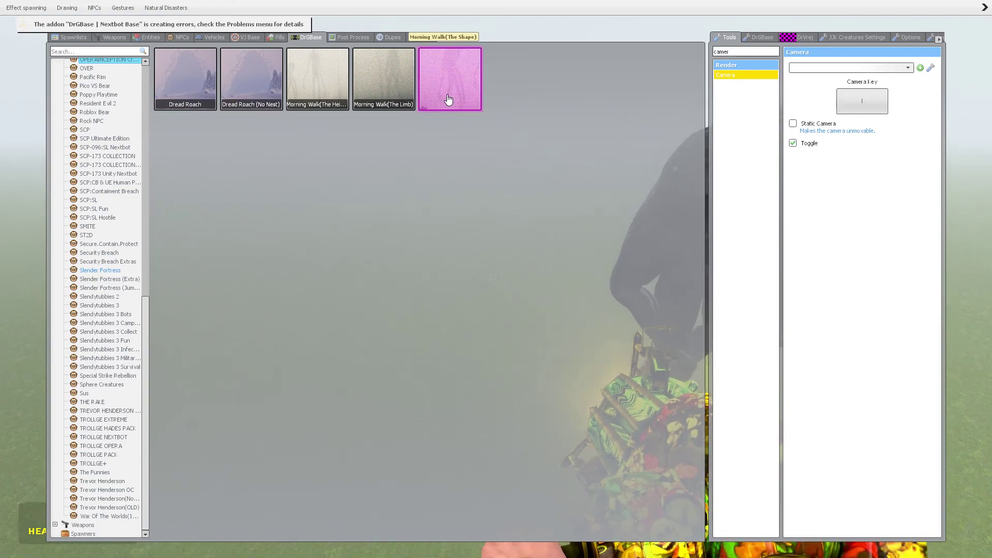
pyautogui.click(448, 99)
pyautogui.press('q')
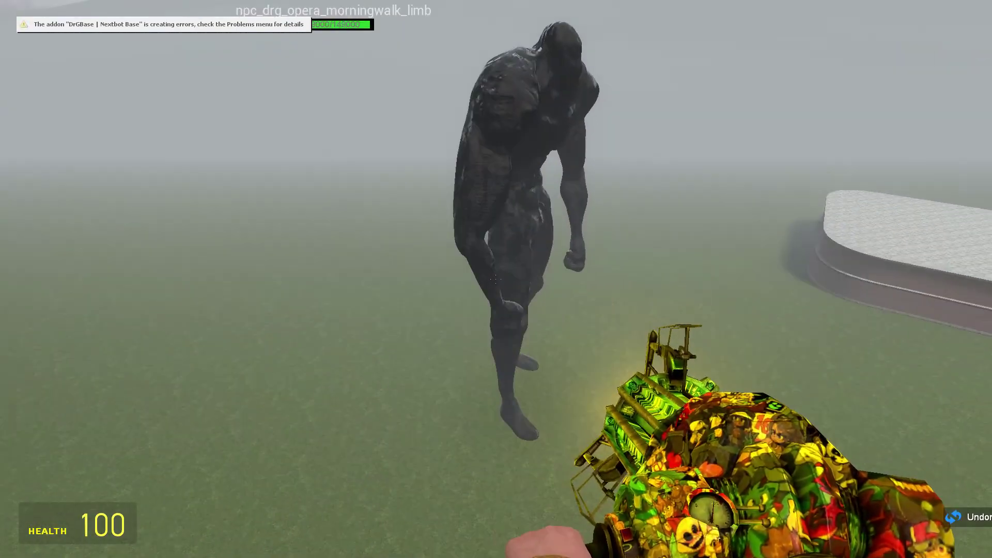
pyautogui.press('q')
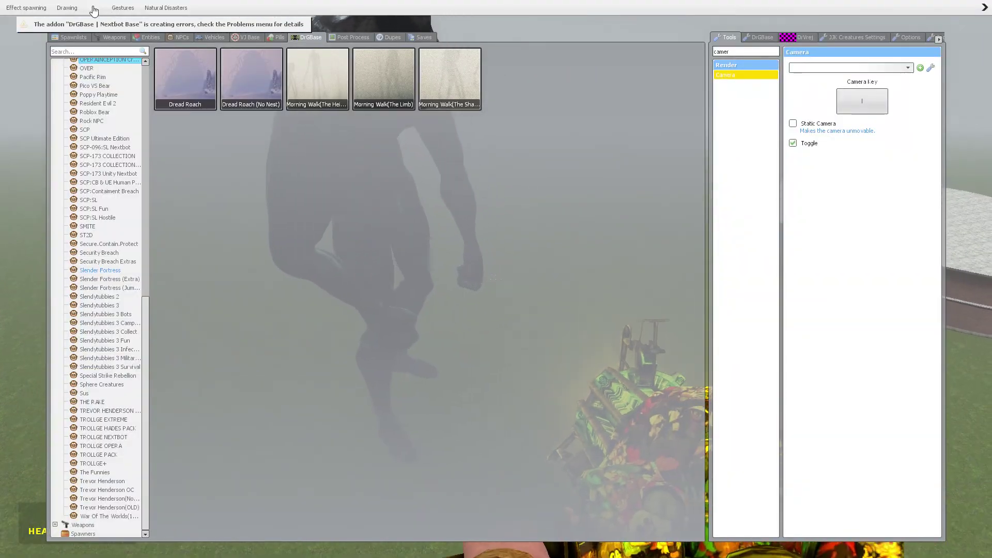
pyautogui.press('q')
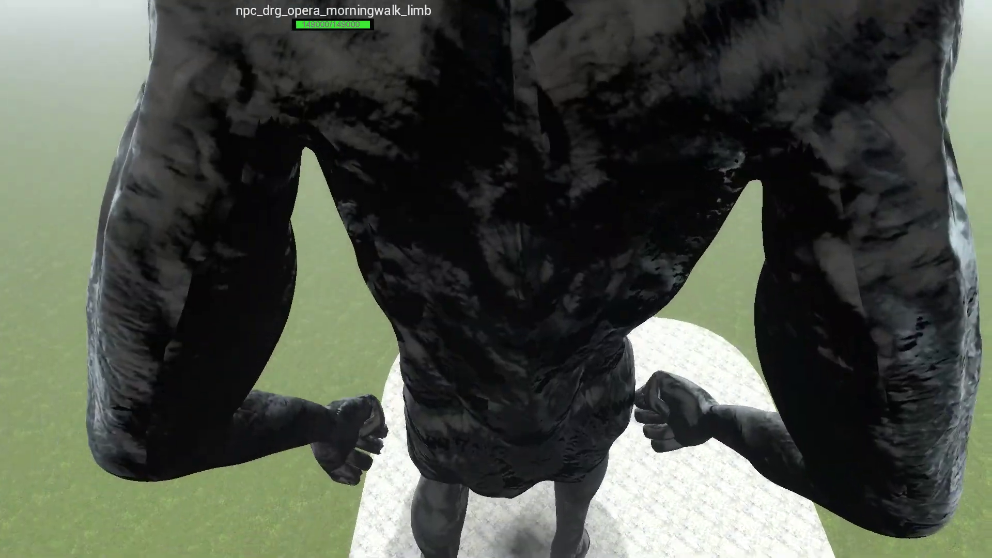
# Respawn, lift the mattress, shoot The Limb, and spawn a 2d Baldi to fight it.
pyautogui.click(496, 279)
pyautogui.press('q')
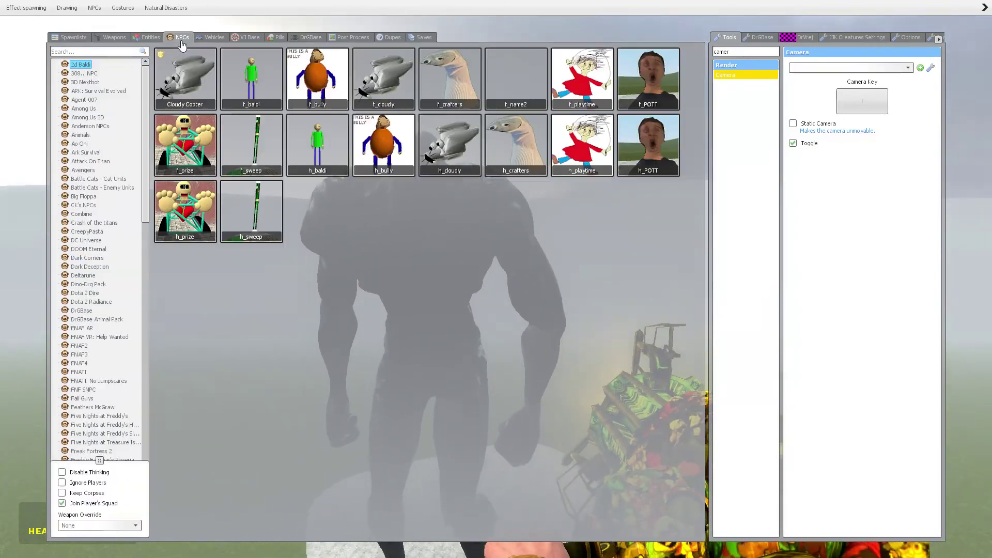
pyautogui.press('q')
pyautogui.press('q')
pyautogui.press('q')
pyautogui.moveTo(496, 279); pyautogui.dragTo(496, 279)
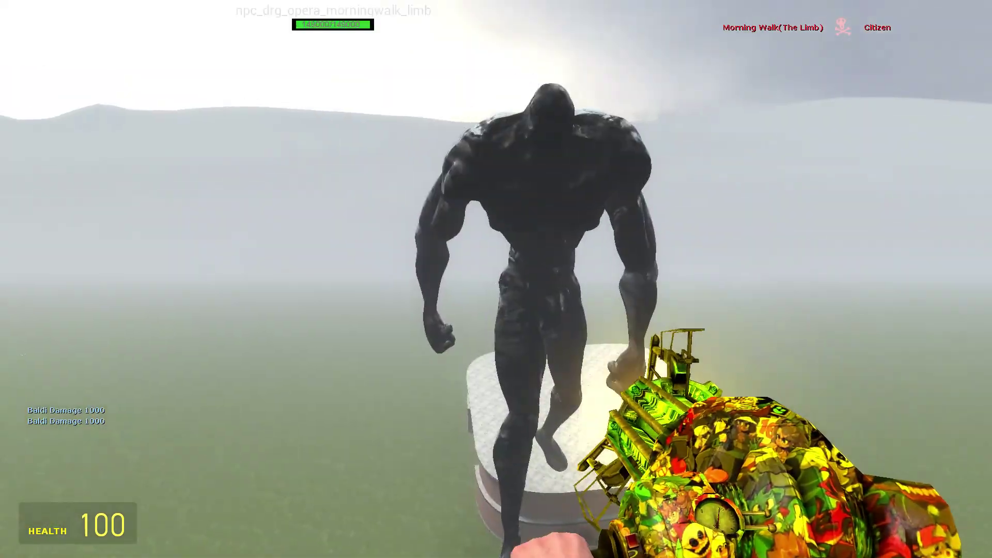
pyautogui.click(496, 279)
pyautogui.press('q')
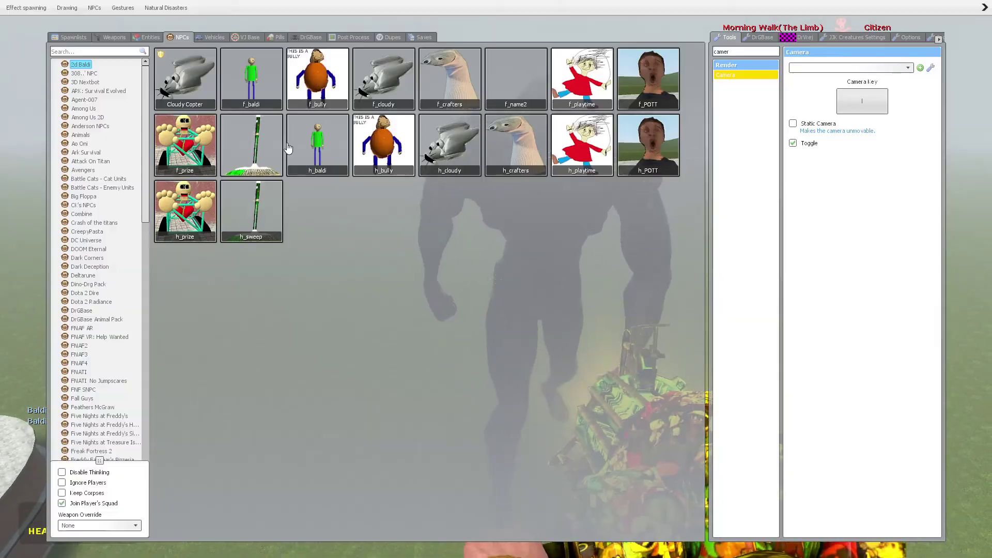
pyautogui.press('q')
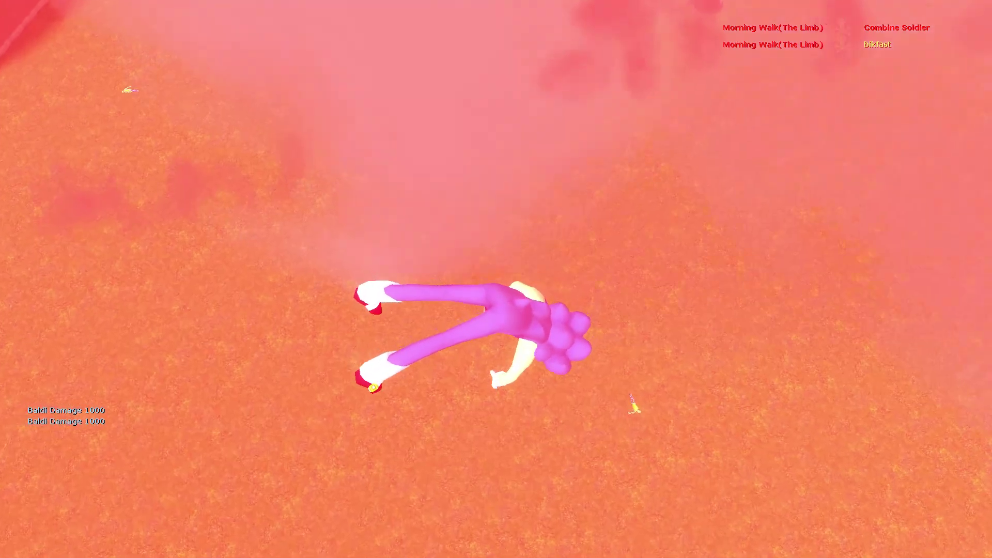
# Respawn and enable God Mode with health saved in Health Changer.
pyautogui.click(496, 279)
pyautogui.press('c')
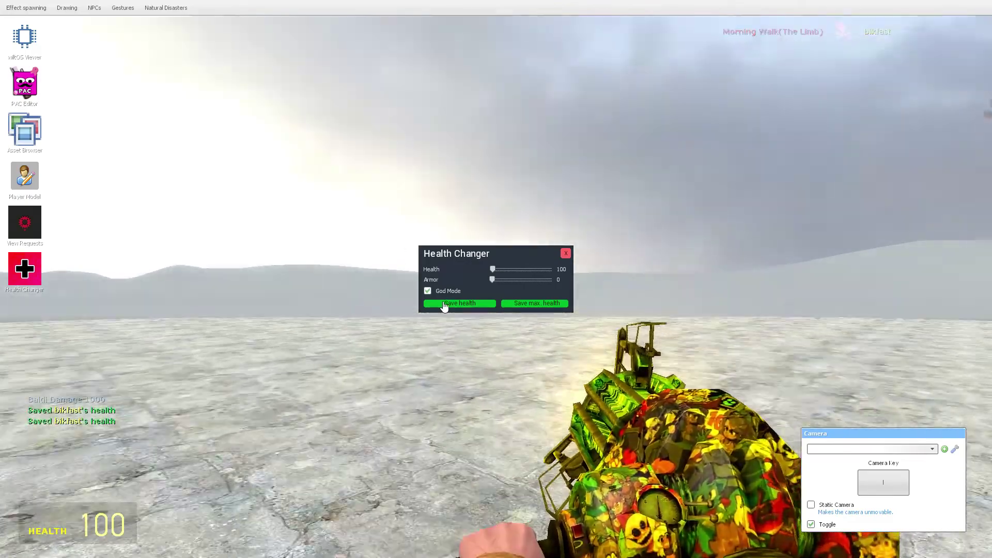
pyautogui.click(566, 253)
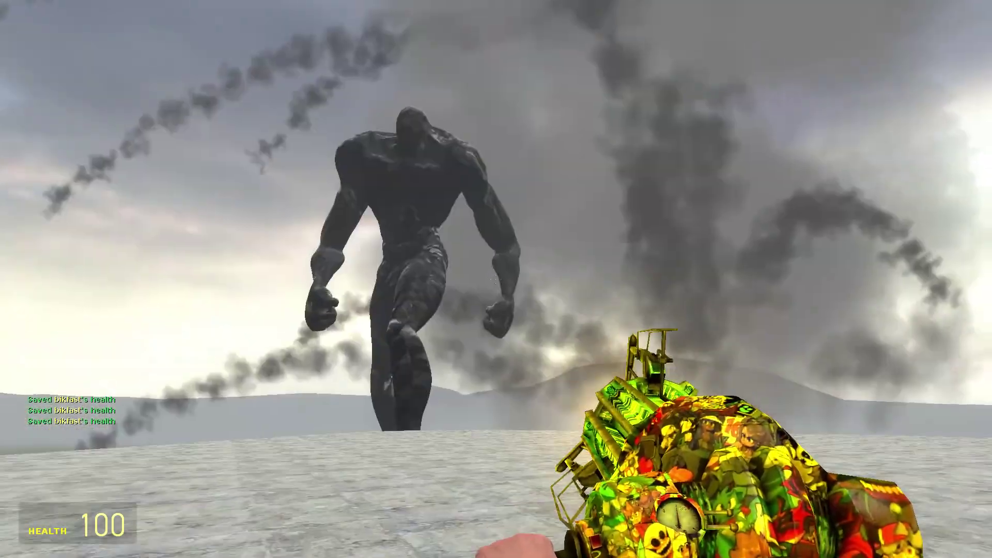
# Spawn a Minecraft Vanilla SNPCs Zombie and carry it into the field with the physgun.
pyautogui.press('q')
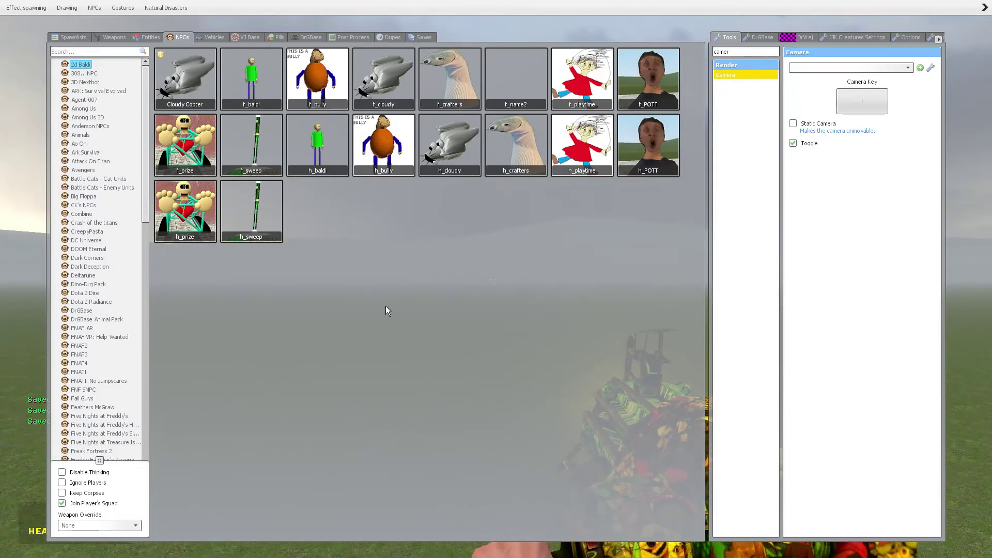
pyautogui.click(86, 292)
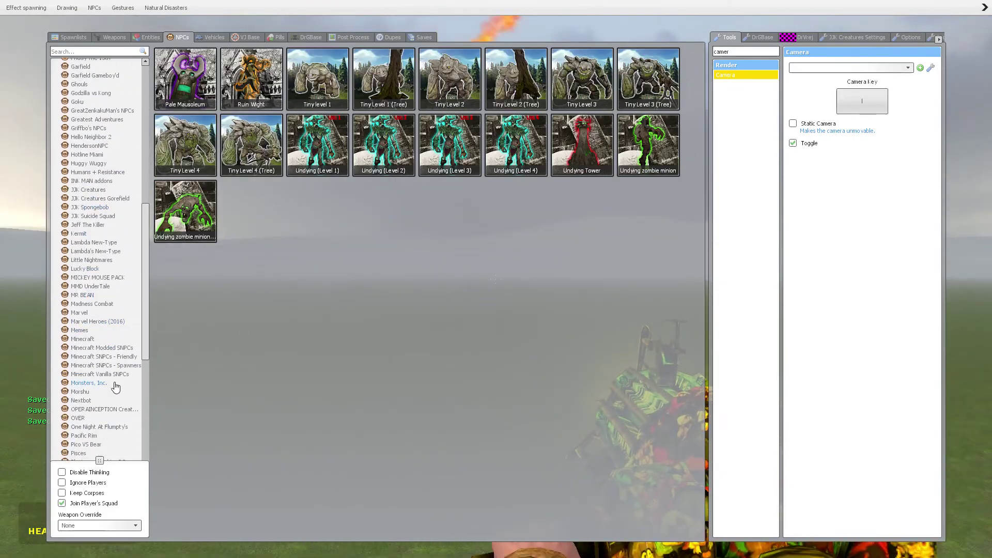
pyautogui.press('q')
pyautogui.press('q')
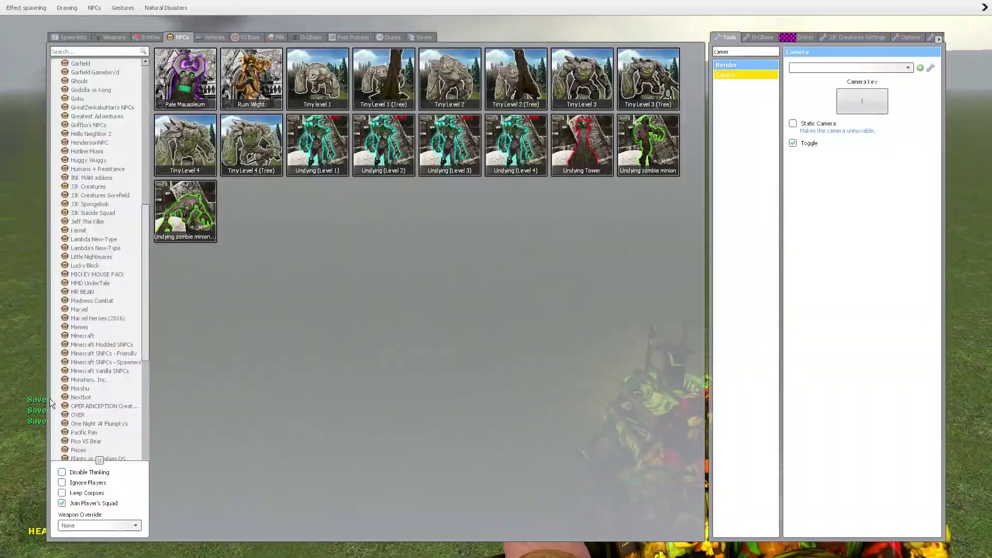
pyautogui.click(101, 372)
pyautogui.click(185, 409)
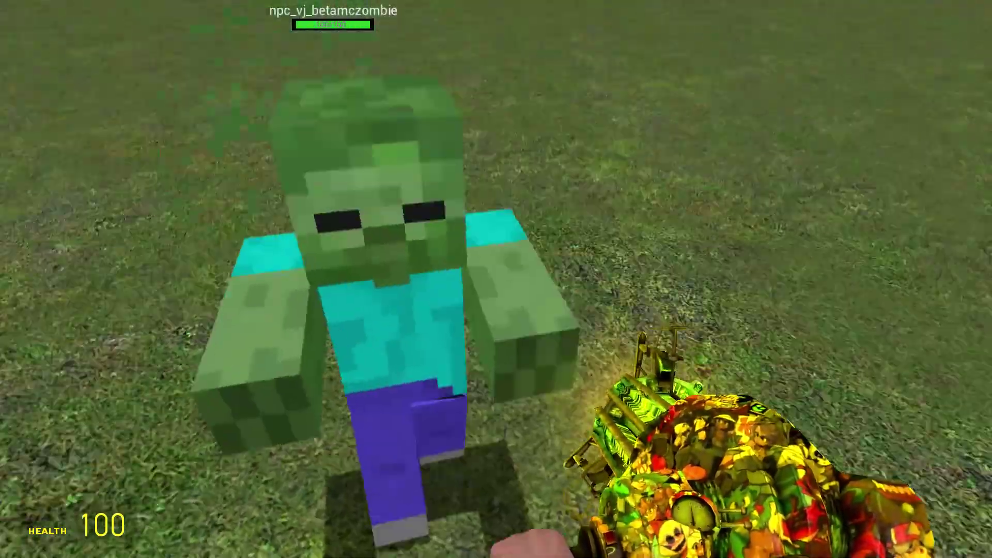
pyautogui.press('c')
pyautogui.press('c')
pyautogui.moveTo(496, 279); pyautogui.dragTo(496, 279)
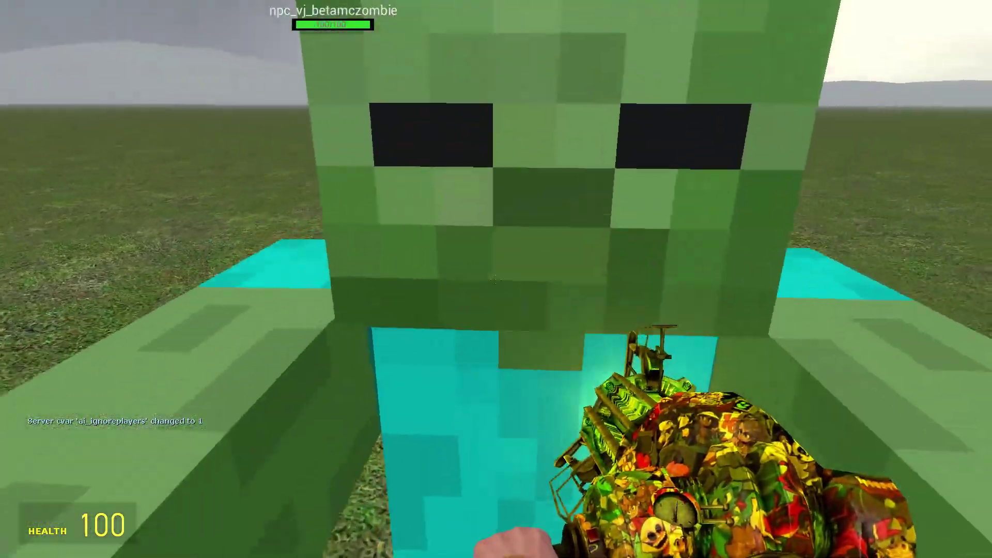
pyautogui.press('s')
pyautogui.moveTo(496, 278); pyautogui.dragTo(496, 279)
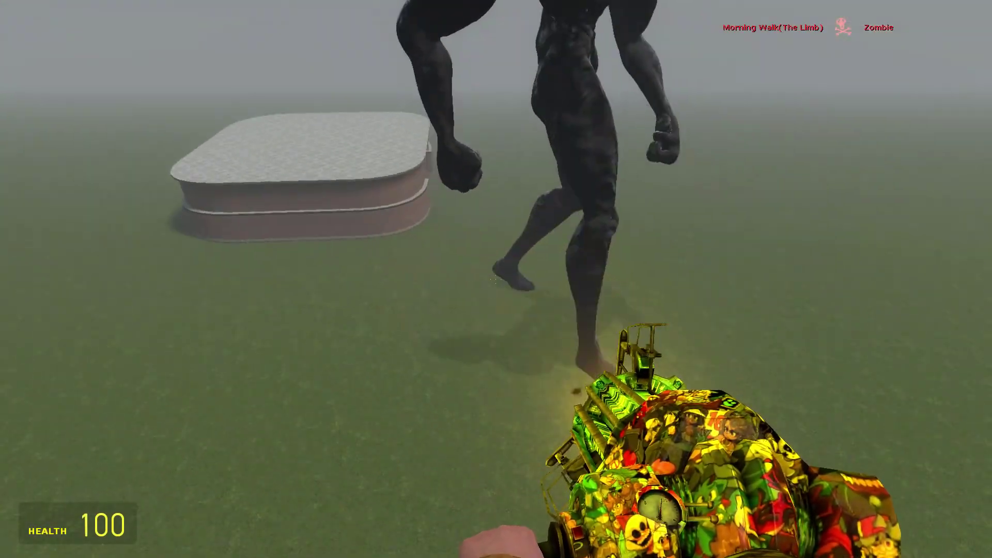
pyautogui.press('q')
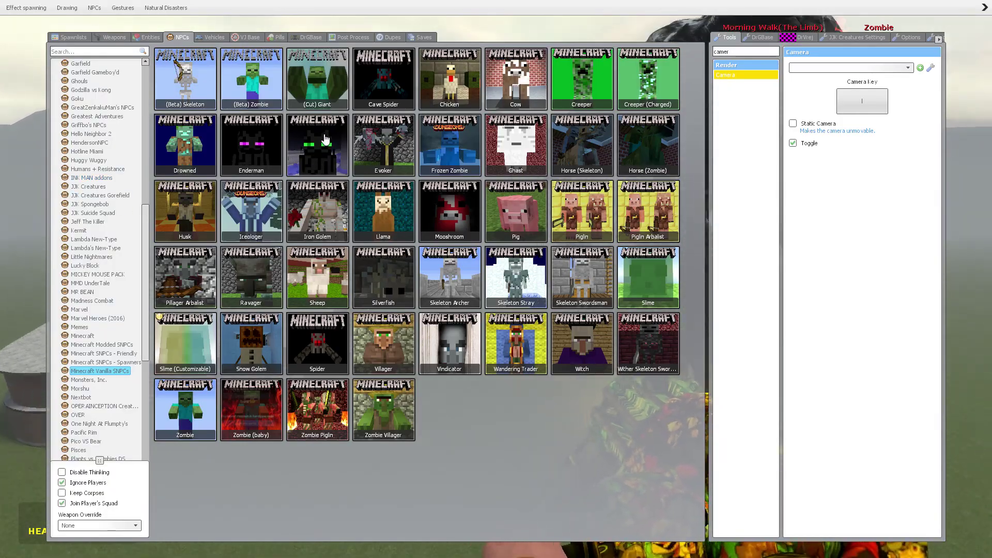
pyautogui.scroll(-4, 98, 355)
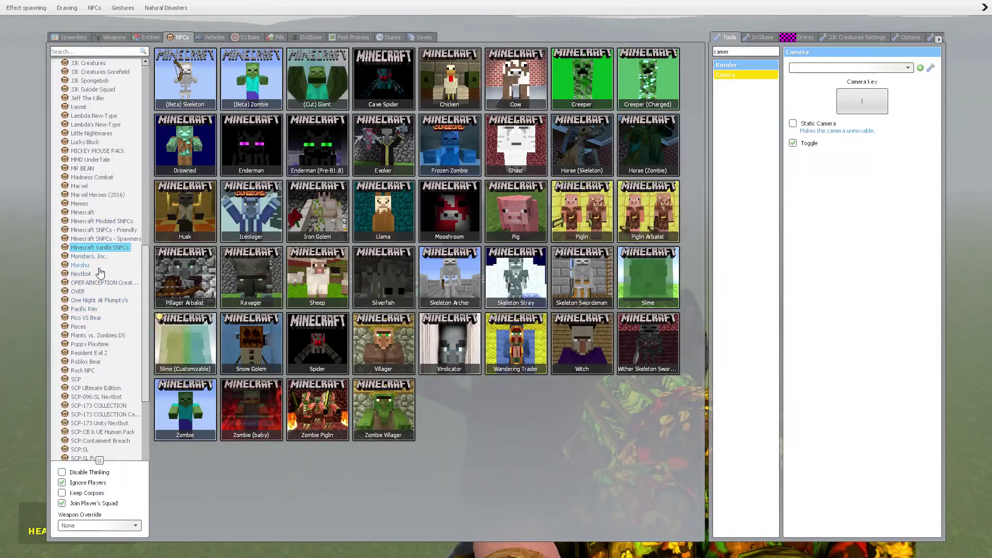
# Spawn a Morshu character from the Morshu category.
pyautogui.click(81, 265)
pyautogui.click(203, 98)
pyautogui.press('q')
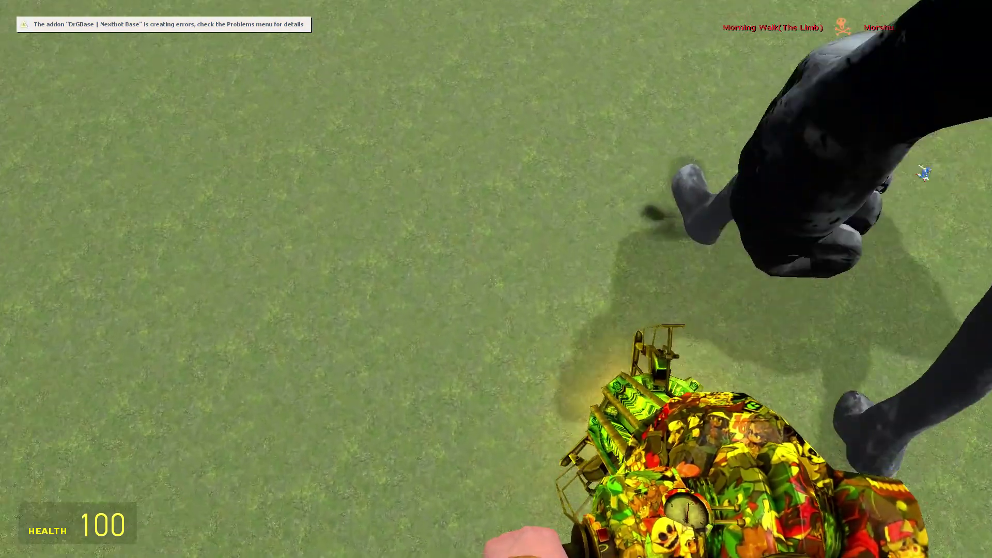
pyautogui.press('q')
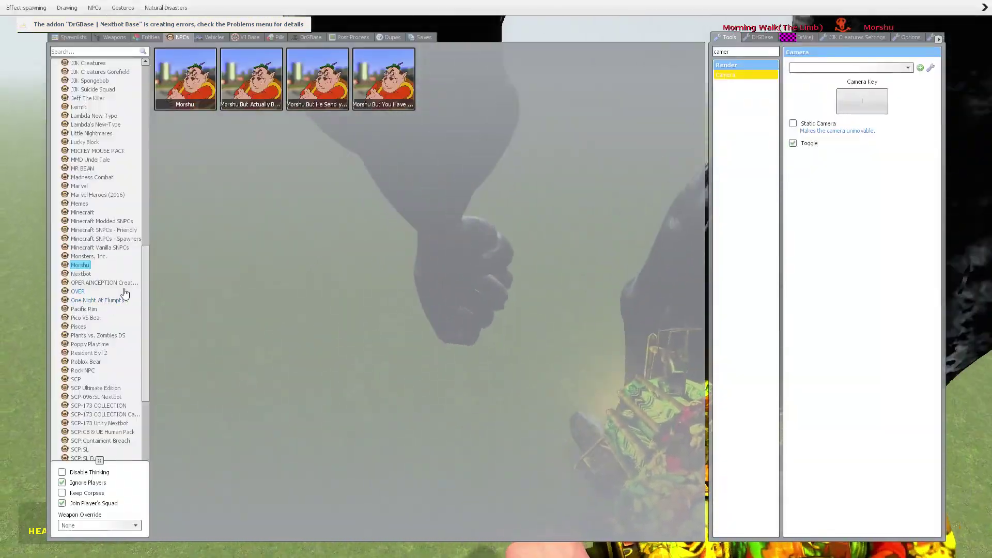
# Spawn a Flumpty from One Night At Flumpty's and swing it with the physgun.
pyautogui.click(100, 299)
pyautogui.press('q')
pyautogui.press('q')
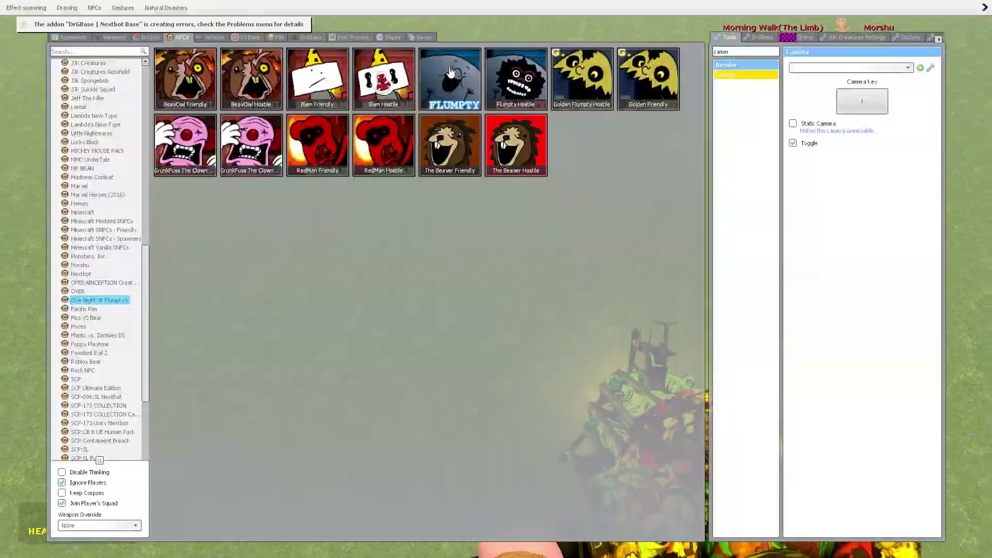
pyautogui.click(451, 72)
pyautogui.press('q')
pyautogui.press('w')
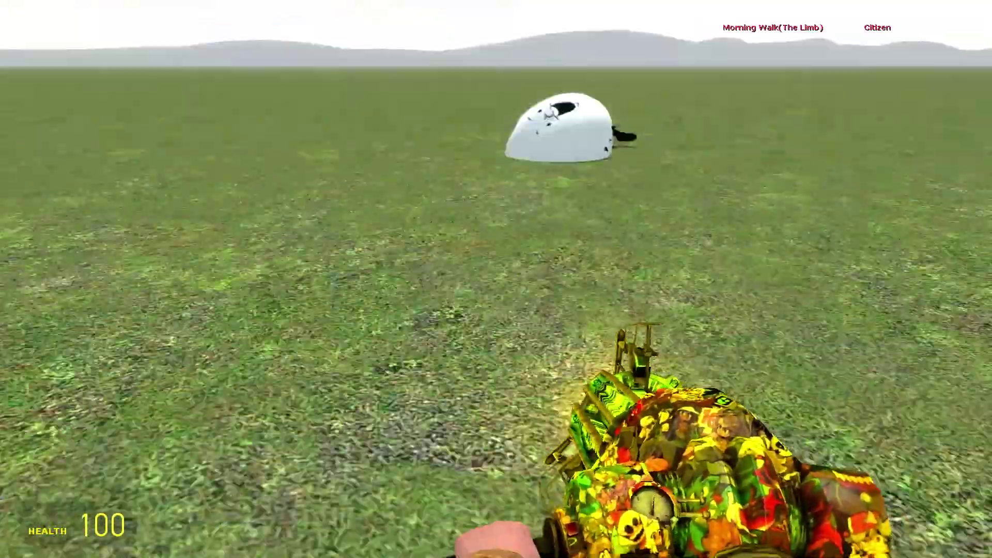
pyautogui.click(480, 249)
pyautogui.moveTo(496, 279); pyautogui.dragTo(496, 248)
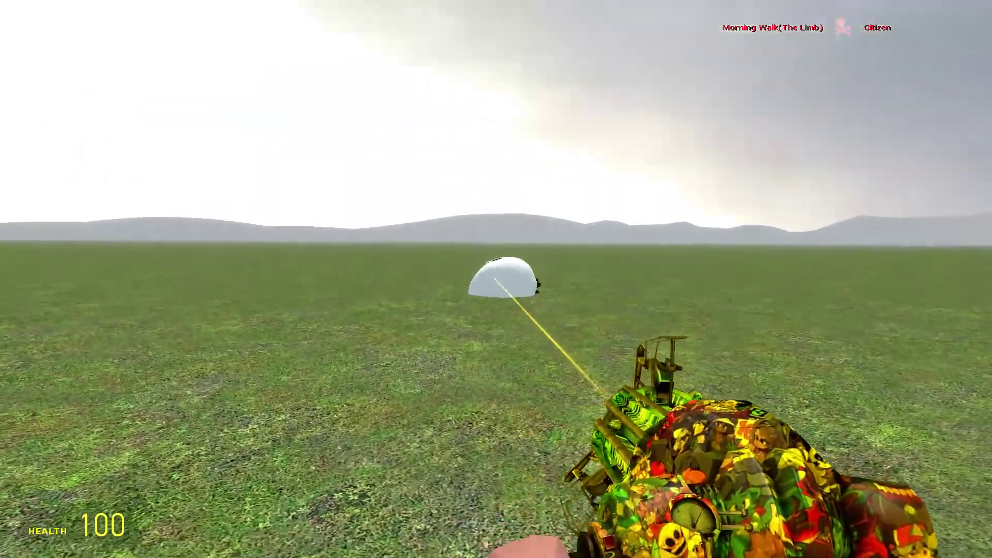
# Disable NPC thinking and open the Pacific Rim category.
pyautogui.press('q')
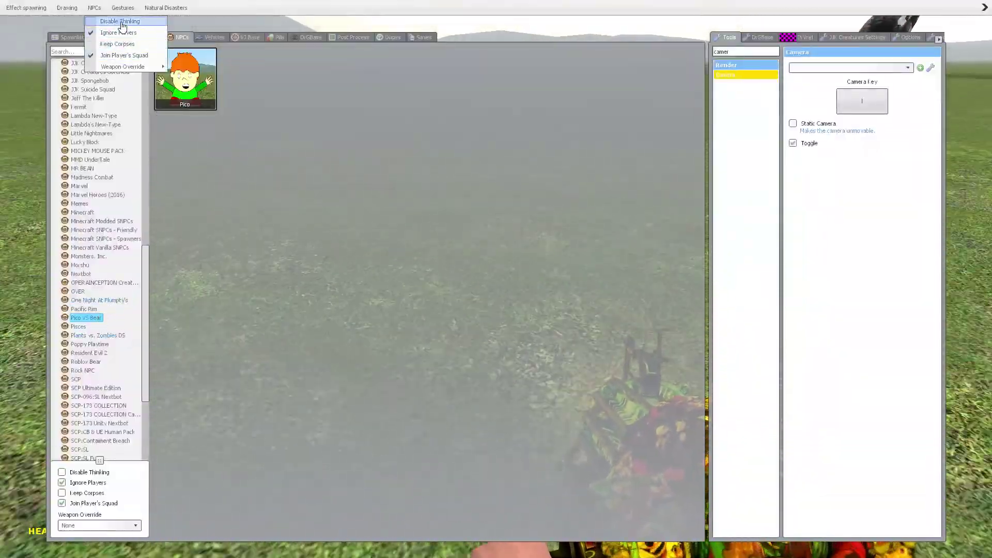
pyautogui.click(85, 308)
pyautogui.press('q')
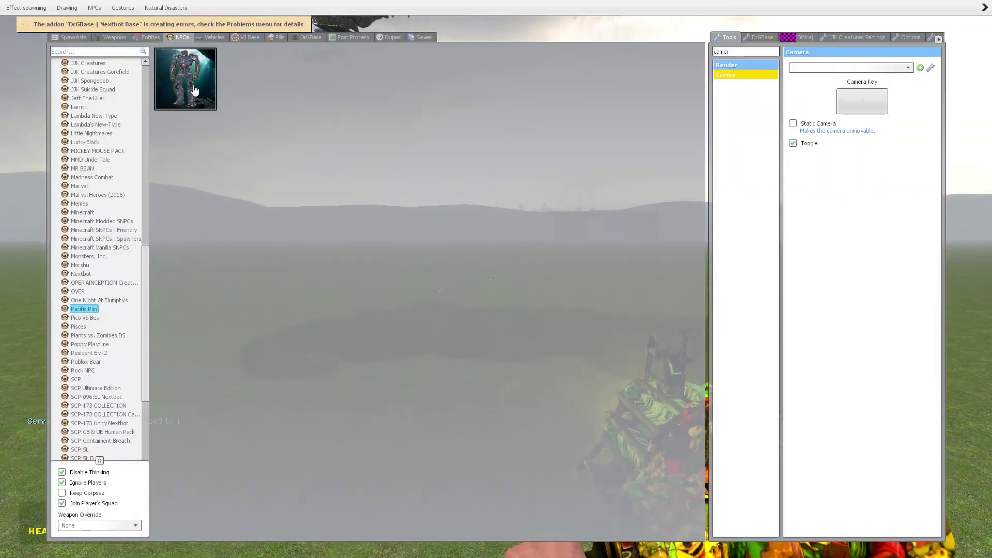
# Spawn Gipsy Danger, fire at the distant Morning Walk, and open the robot's options.
pyautogui.click(193, 91)
pyautogui.press('w')
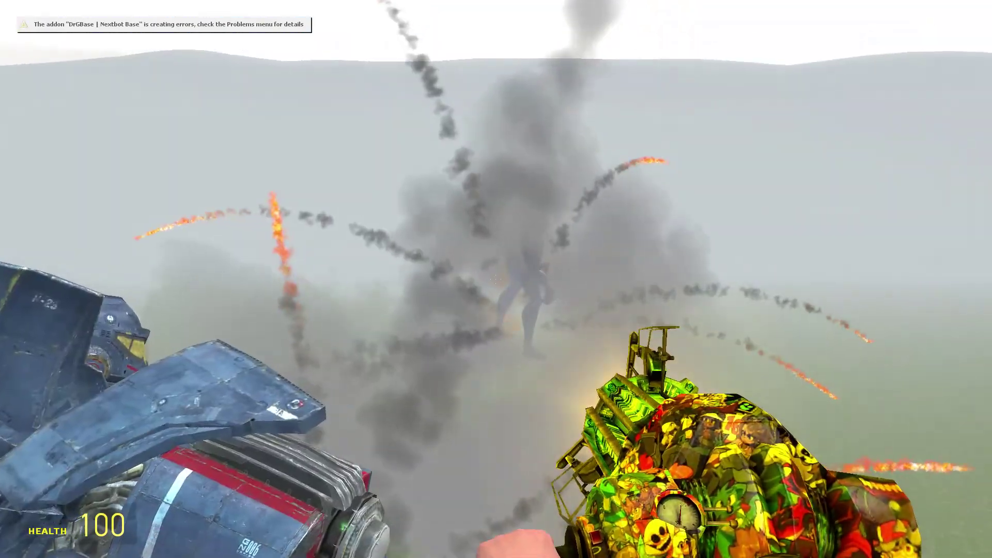
pyautogui.click(496, 279)
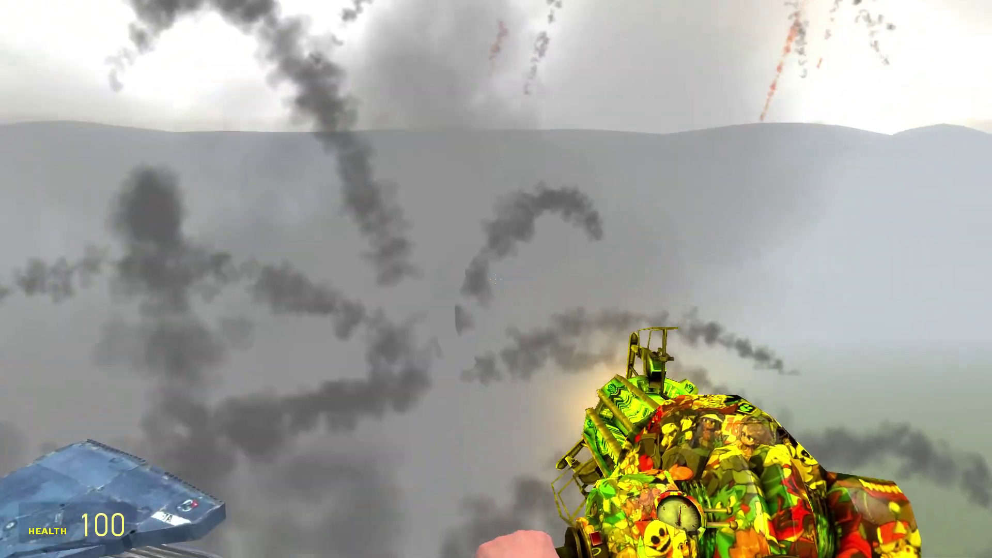
pyautogui.click(496, 279)
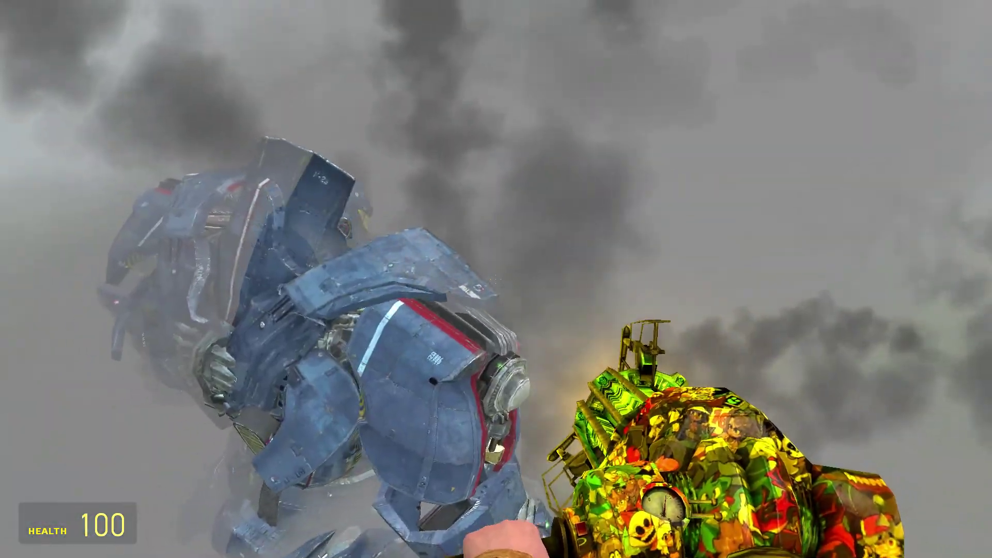
pyautogui.press('c')
pyautogui.rightClick(299, 410)
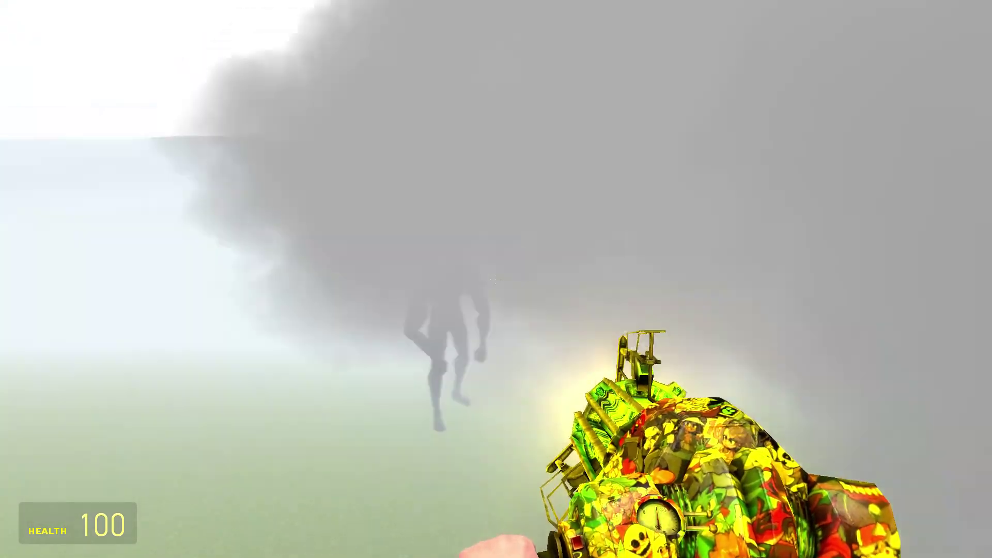
# Blast the mech and humanoid nextbot, moving the mech and grabbing the humanoid with the physgun.
pyautogui.press('c')
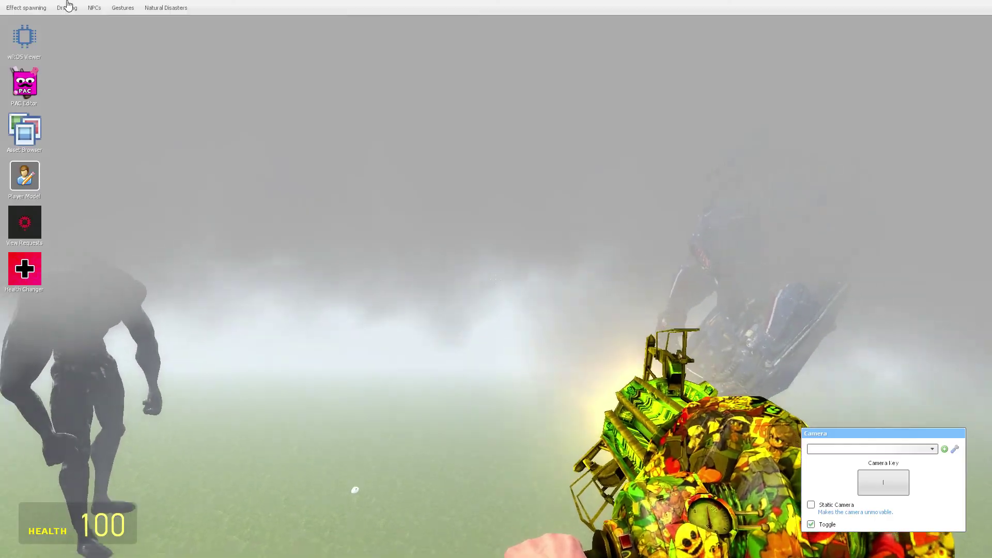
pyautogui.press('c')
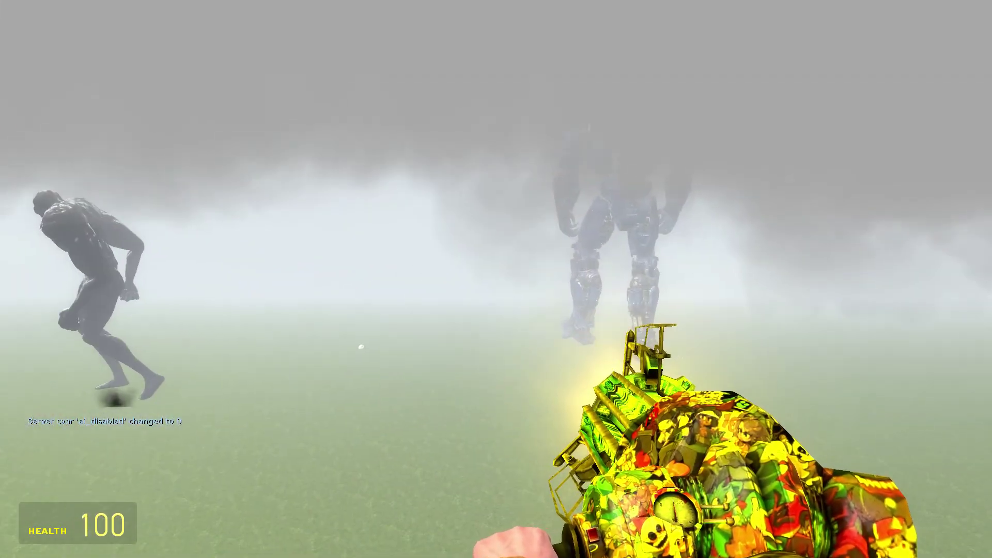
pyautogui.click(496, 279)
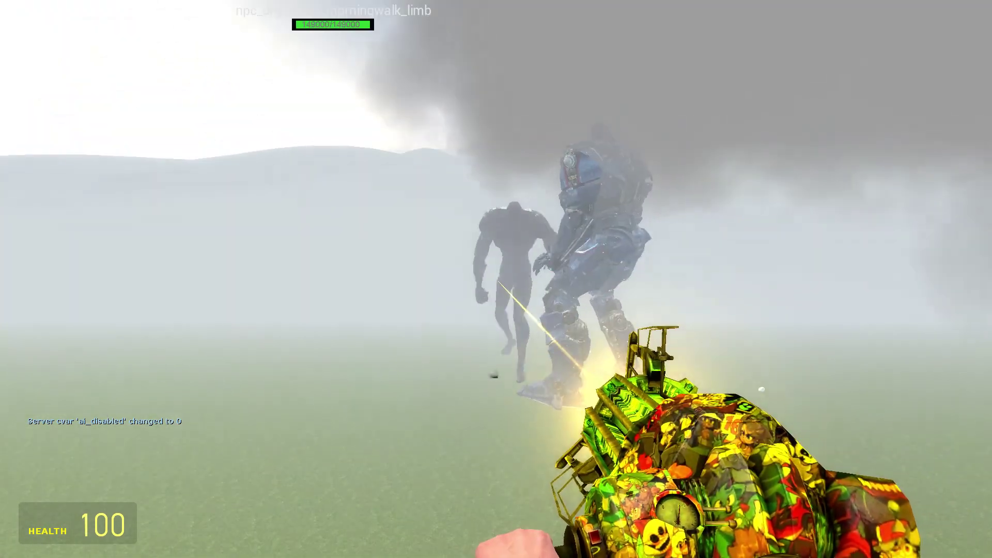
pyautogui.click(496, 279)
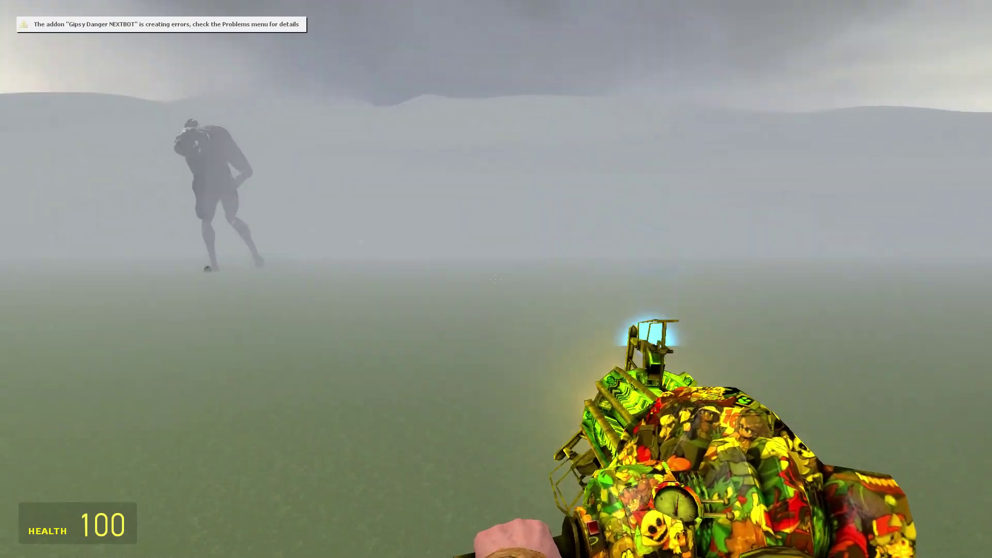
pyautogui.click(497, 279)
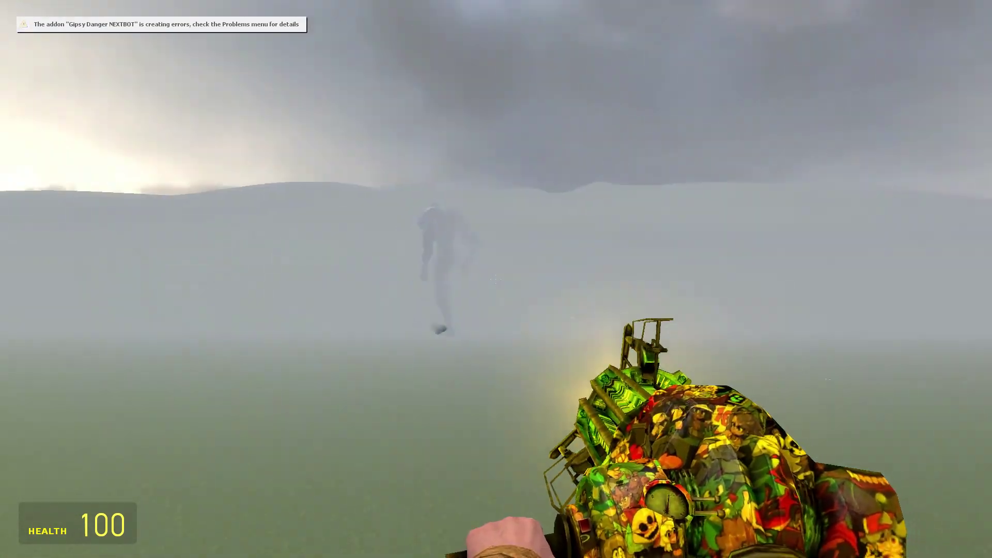
pyautogui.moveTo(496, 279); pyautogui.dragTo(497, 279)
pyautogui.press('w')
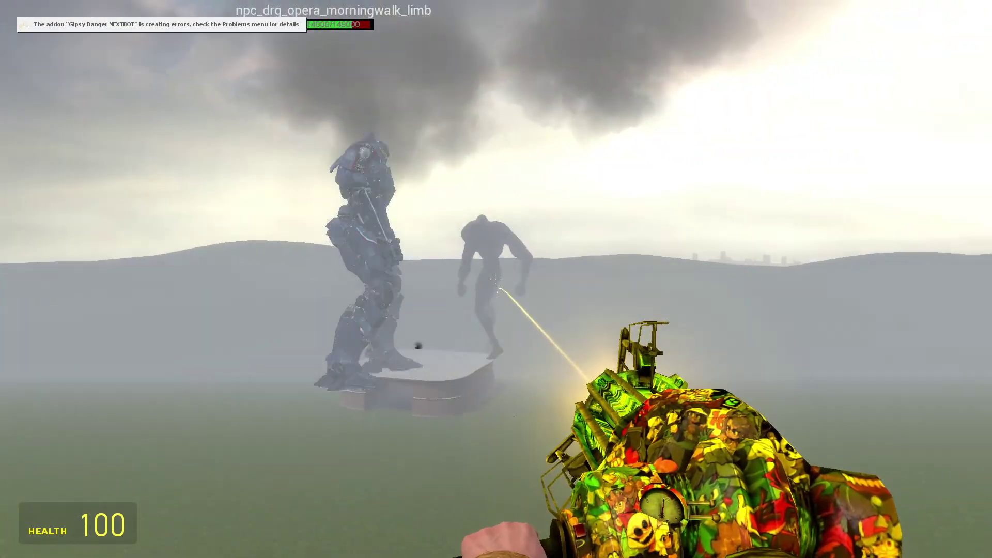
pyautogui.click(496, 279)
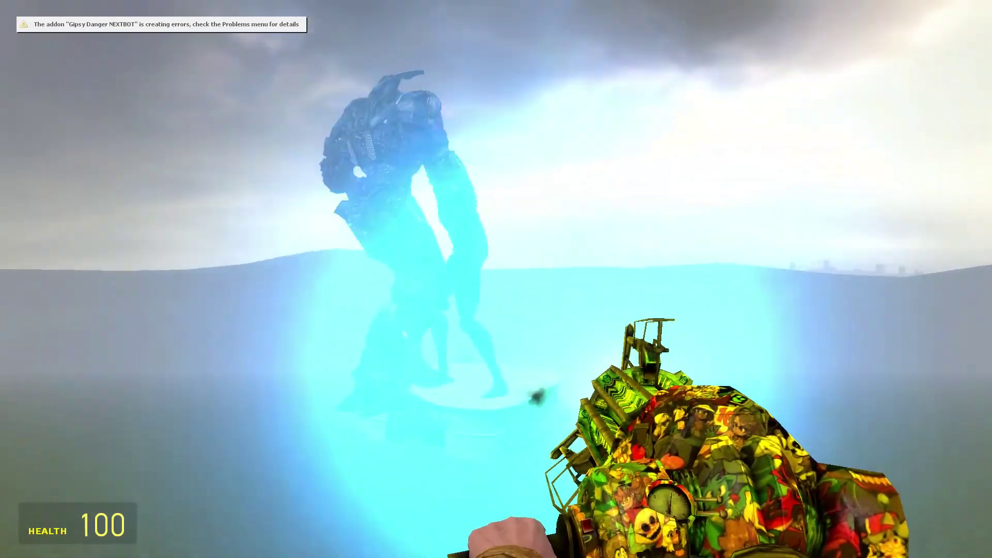
pyautogui.press('w')
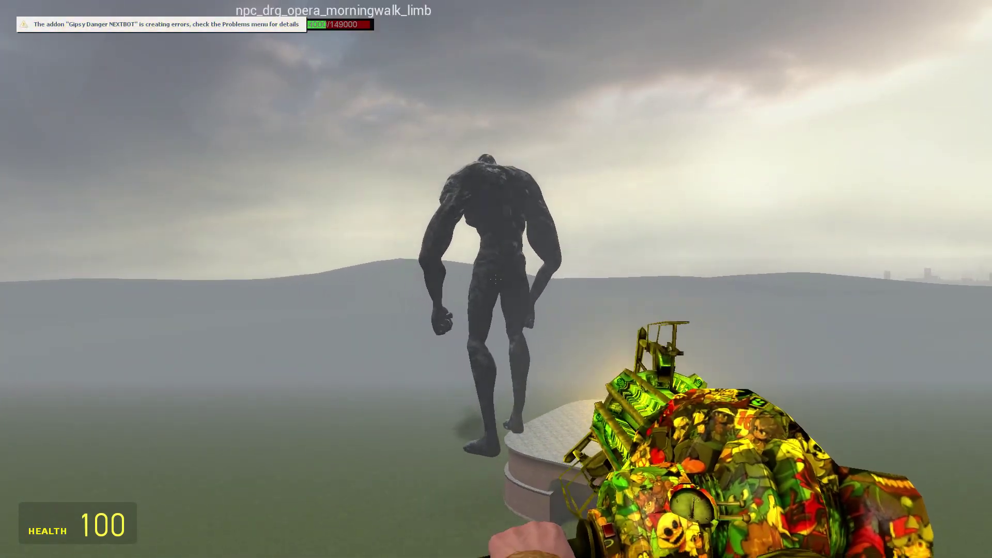
pyautogui.click(497, 279)
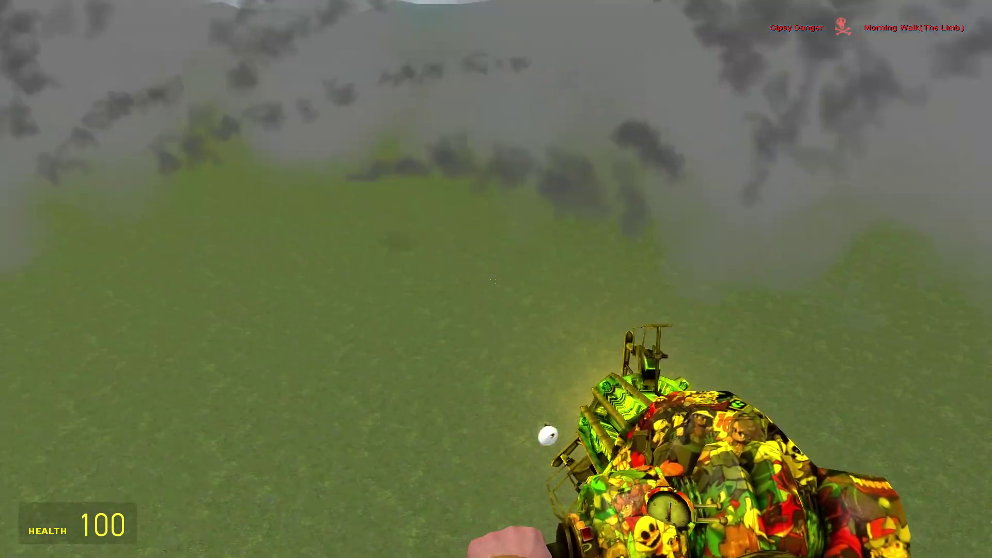
# Spawn Morning Walk (The Height) and switch to the rocket launcher.
pyautogui.press('q')
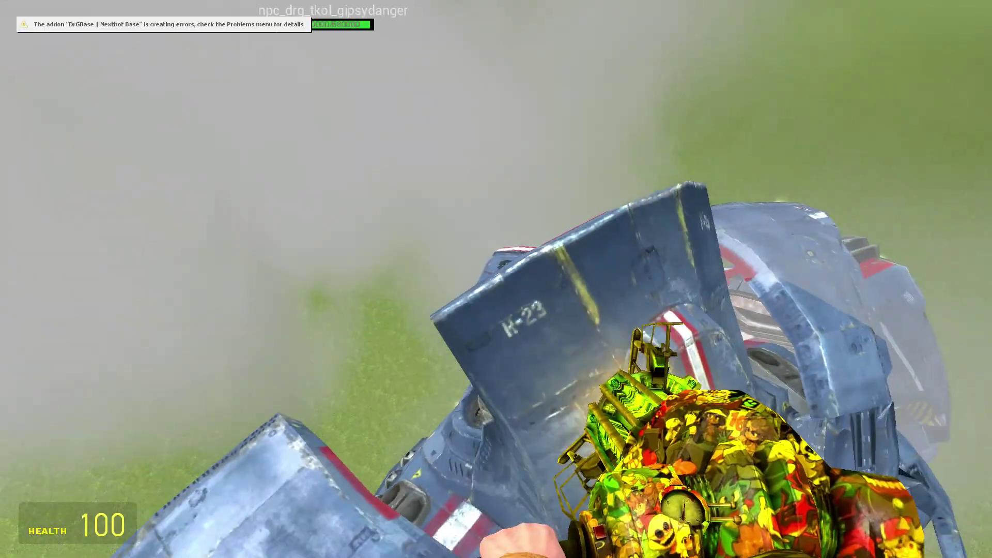
pyautogui.click(316, 79)
pyautogui.press('q')
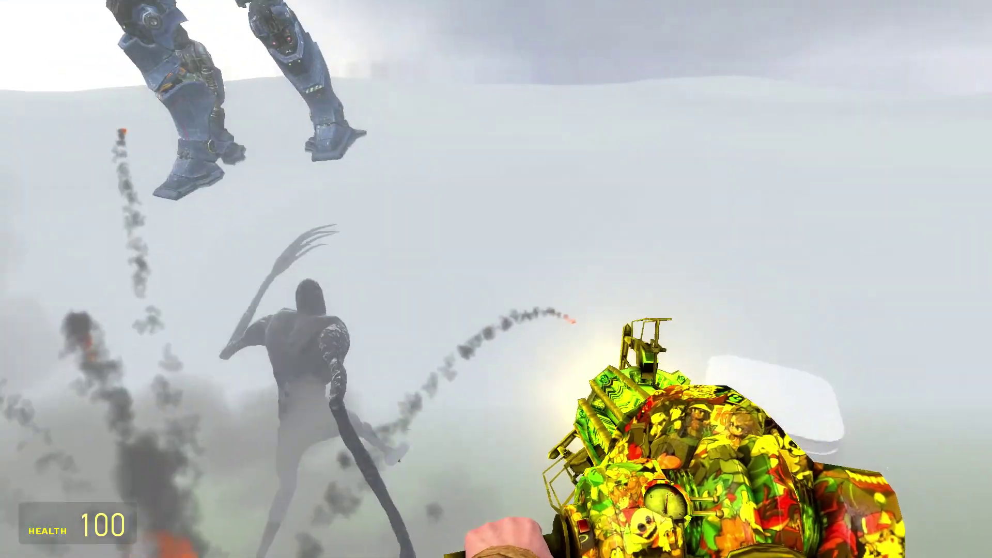
pyautogui.press('5')
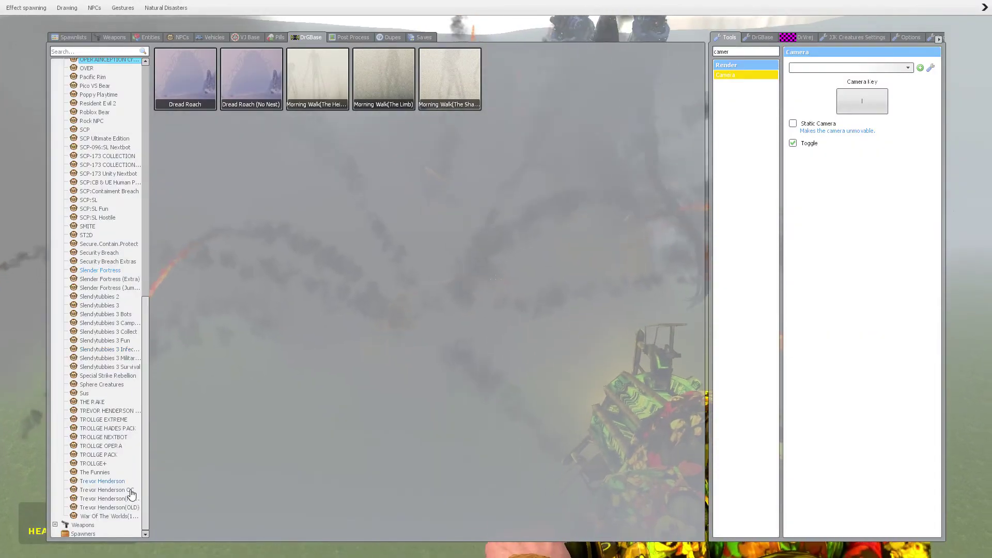
pyautogui.press('q')
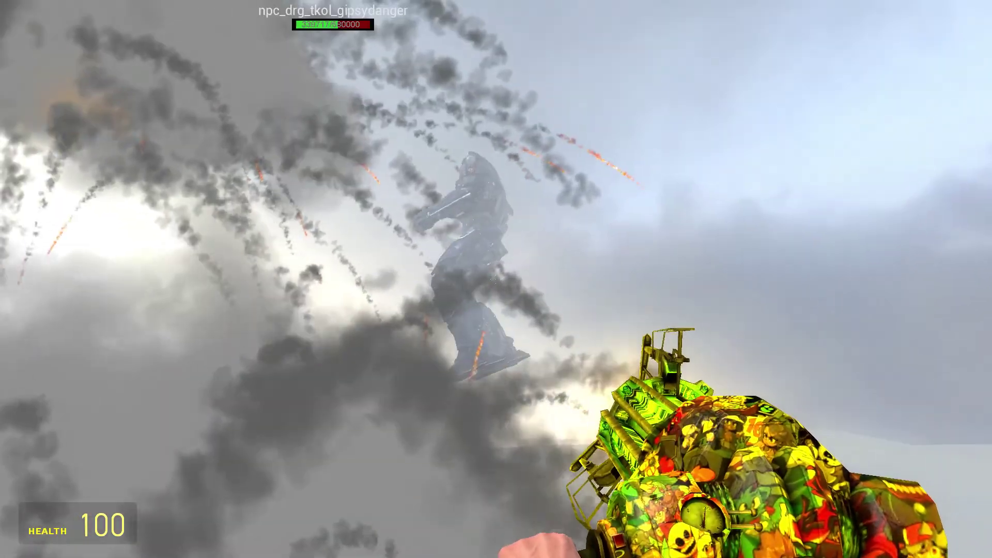
# Grab the giant nextbot with the physgun and spawn Morning Walk (The Shape).
pyautogui.click(495, 279)
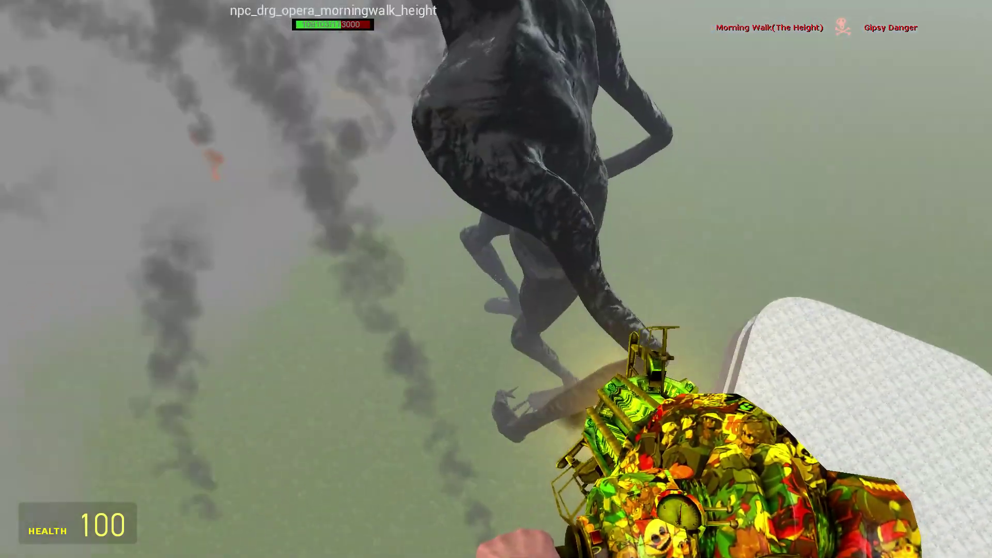
pyautogui.press('q')
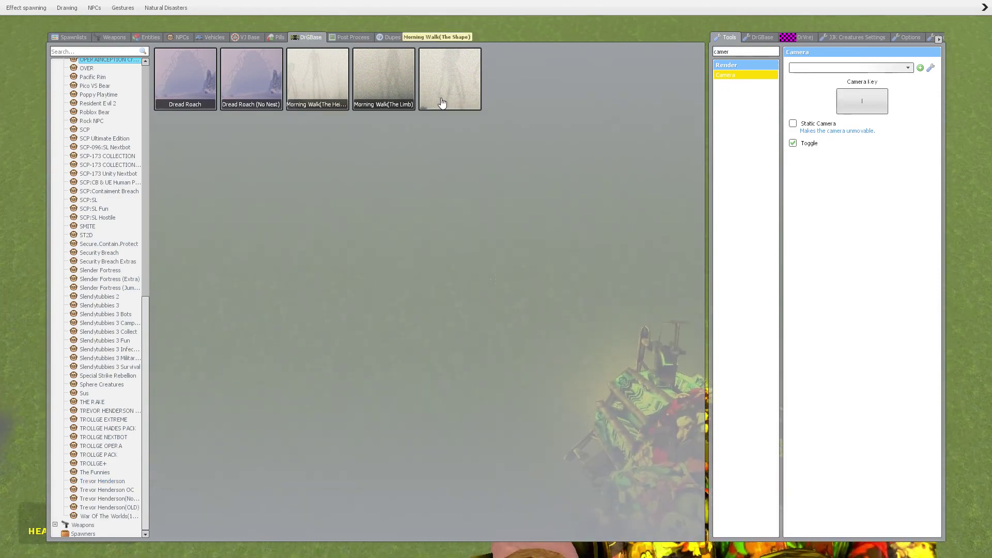
pyautogui.click(450, 78)
# Possess Morning Walk (The Limb), run it forward, then reopen the spawn list.
pyautogui.press('q')
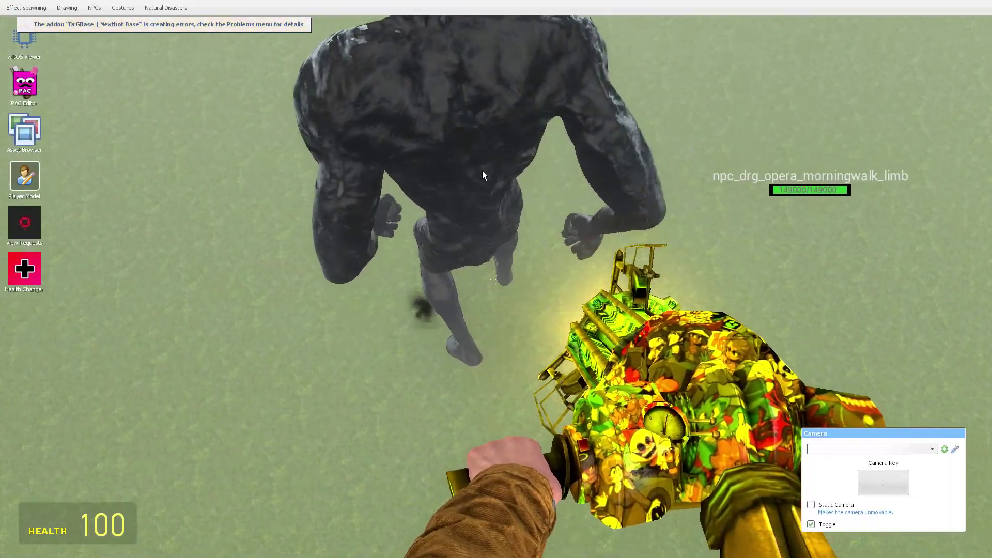
pyautogui.rightClick(524, 185)
pyautogui.click(583, 243)
pyautogui.press('w')
pyautogui.press('w')
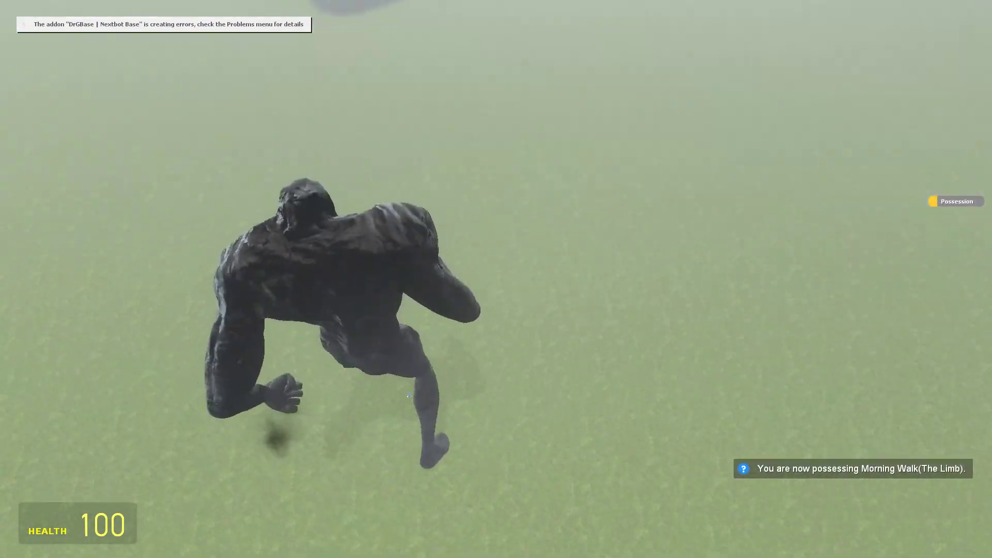
pyautogui.press('w')
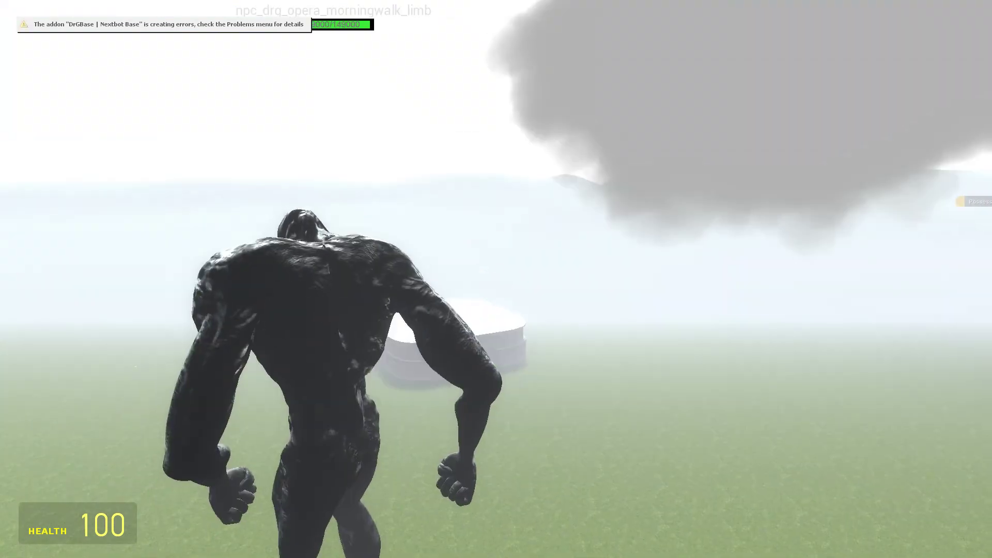
pyautogui.press('q')
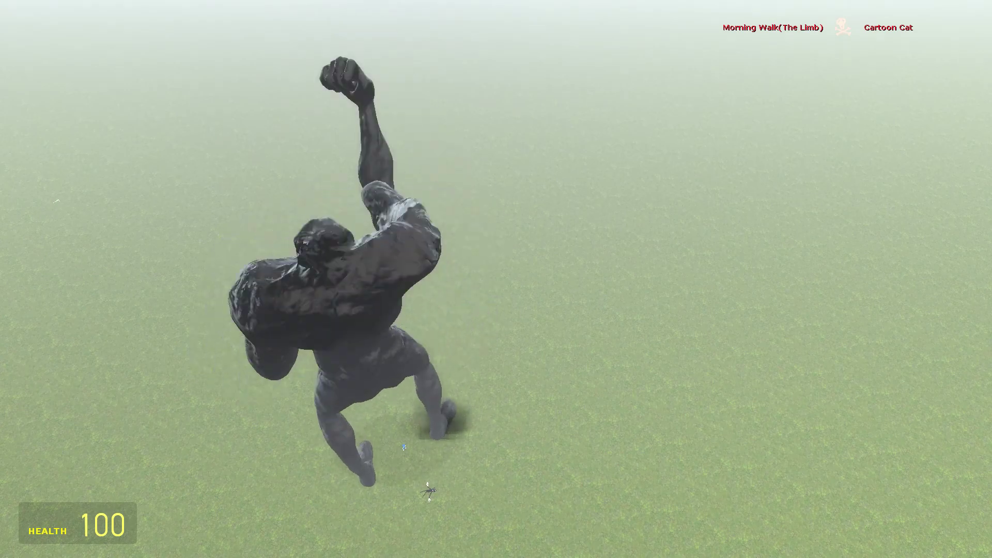
# Spawn a Trevor Henderson creature and cycle weapon slots up to slot 6.
pyautogui.press('q')
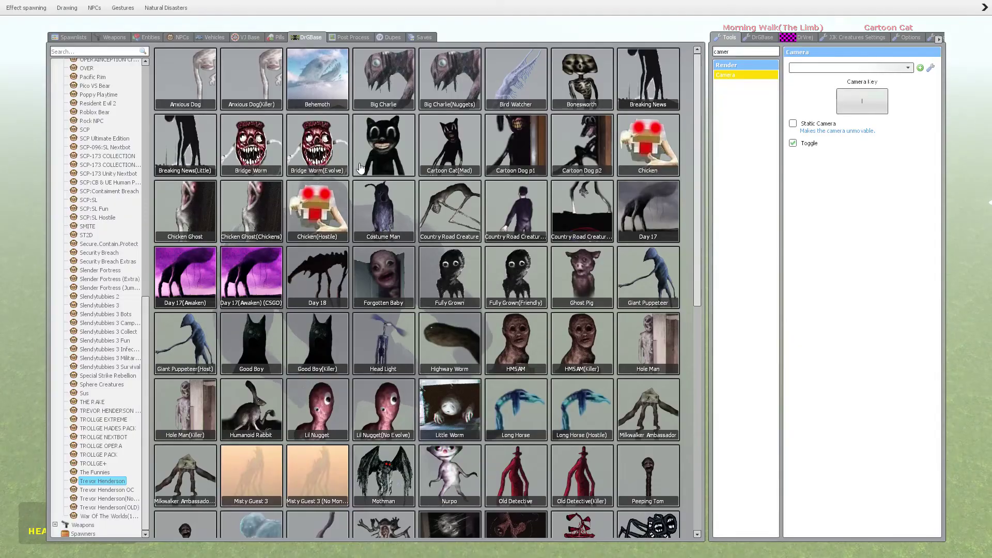
pyautogui.click(384, 146)
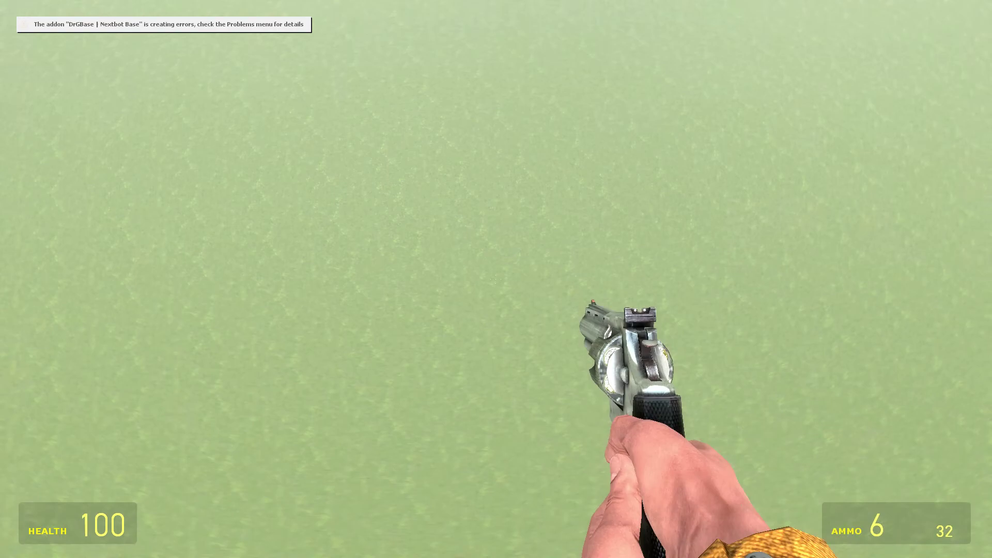
pyautogui.press('1')
pyautogui.press('2')
pyautogui.press('1')
pyautogui.click(495, 279)
pyautogui.press('6')
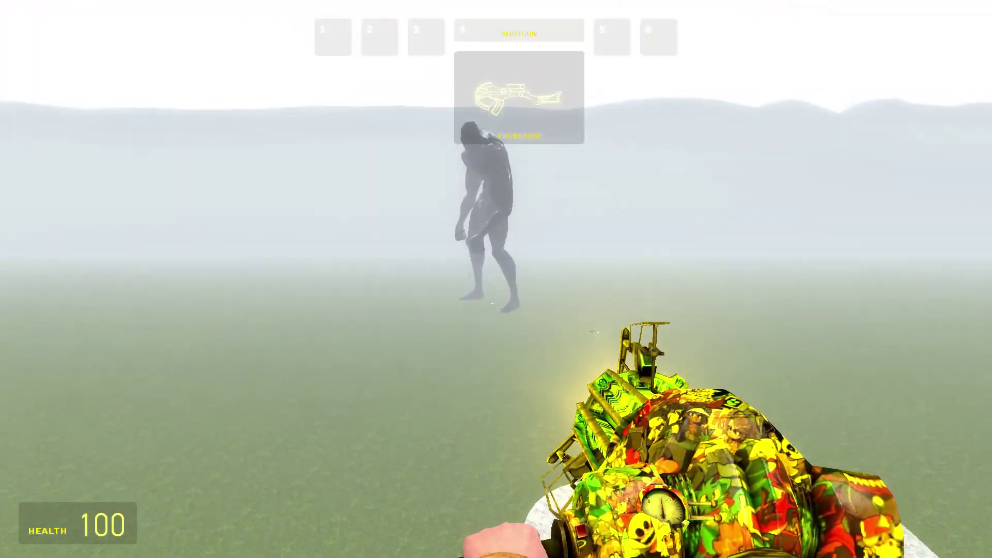
pyautogui.click(496, 279)
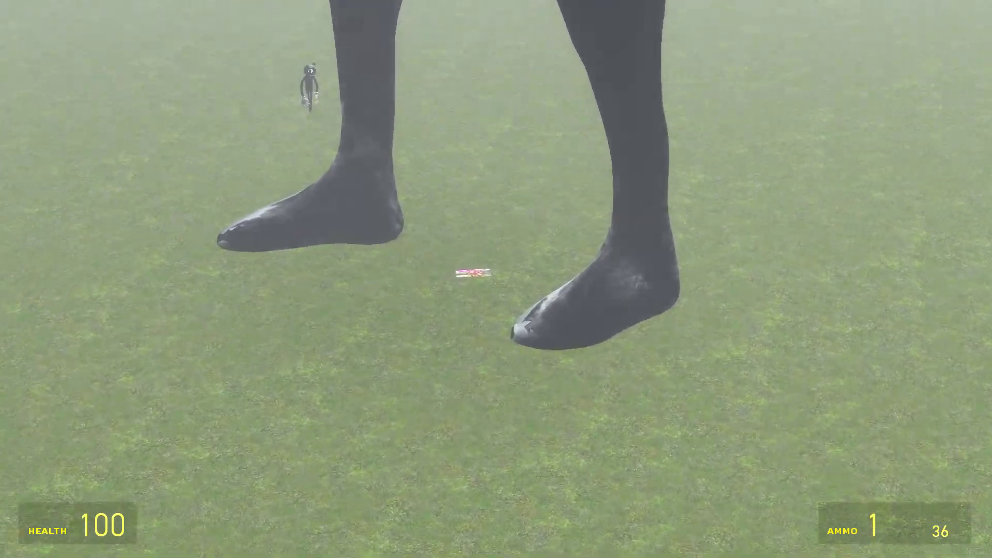
# Walk over, briefly possess Morning Walk (The Limb), then release it with E.
pyautogui.press('w')
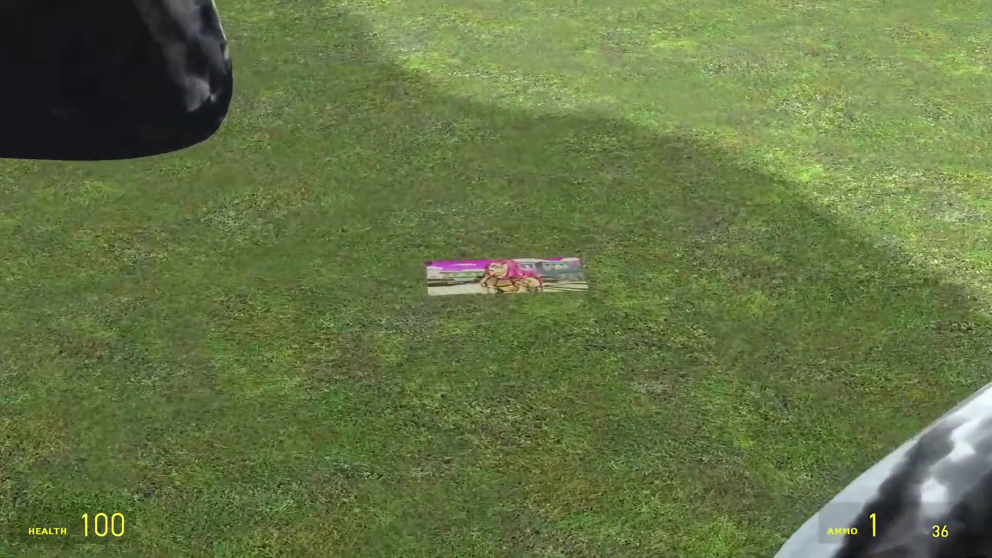
pyautogui.press('2')
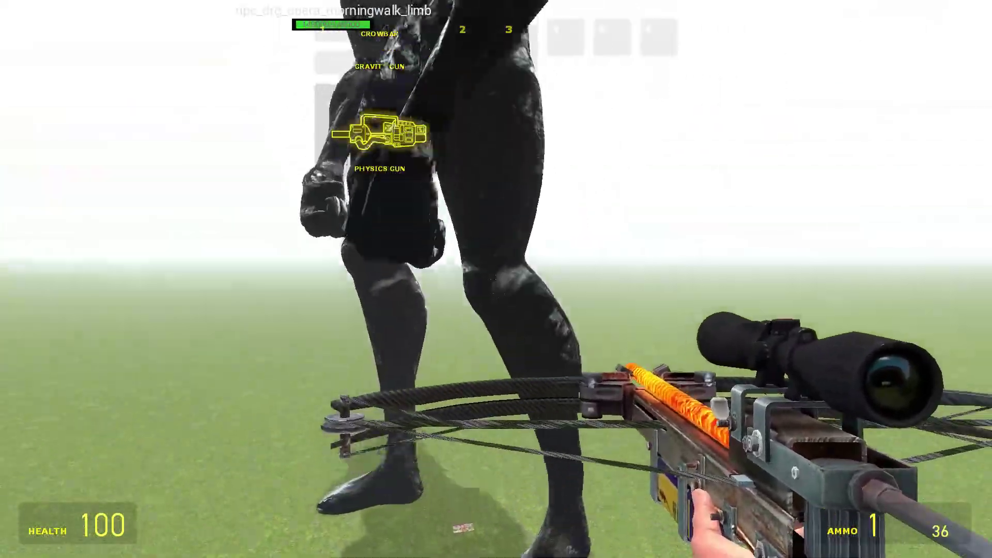
pyautogui.press('c')
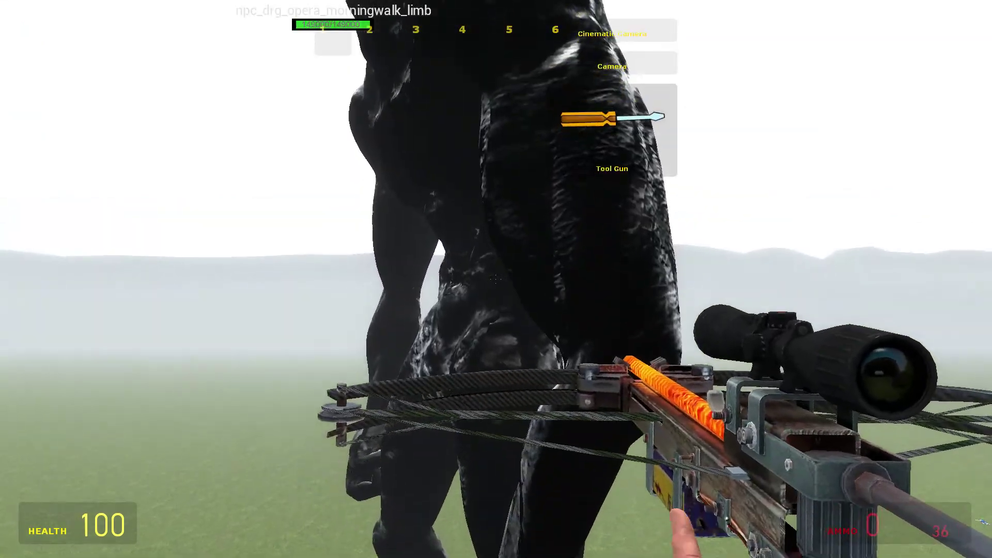
pyautogui.press('2')
pyautogui.press('3')
pyautogui.press('c')
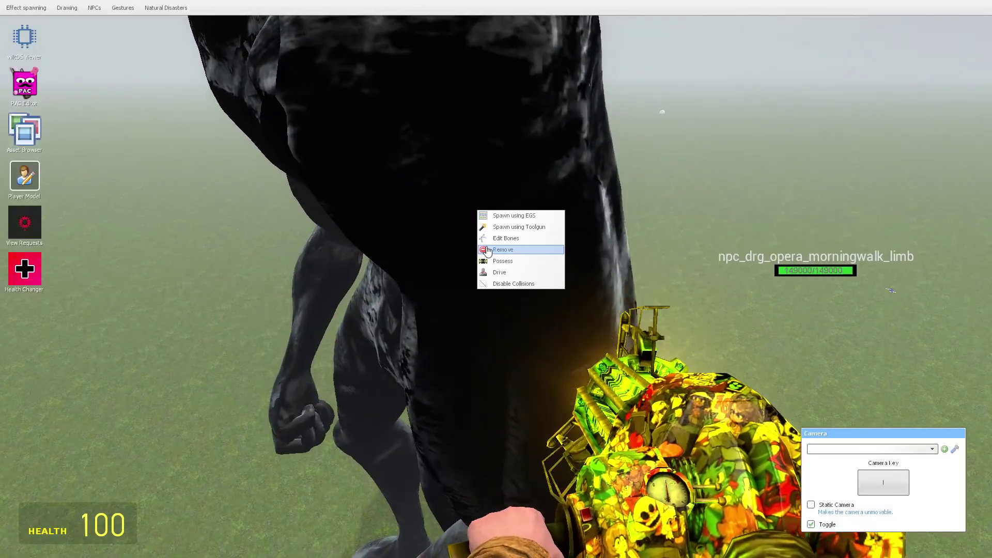
pyautogui.click(502, 261)
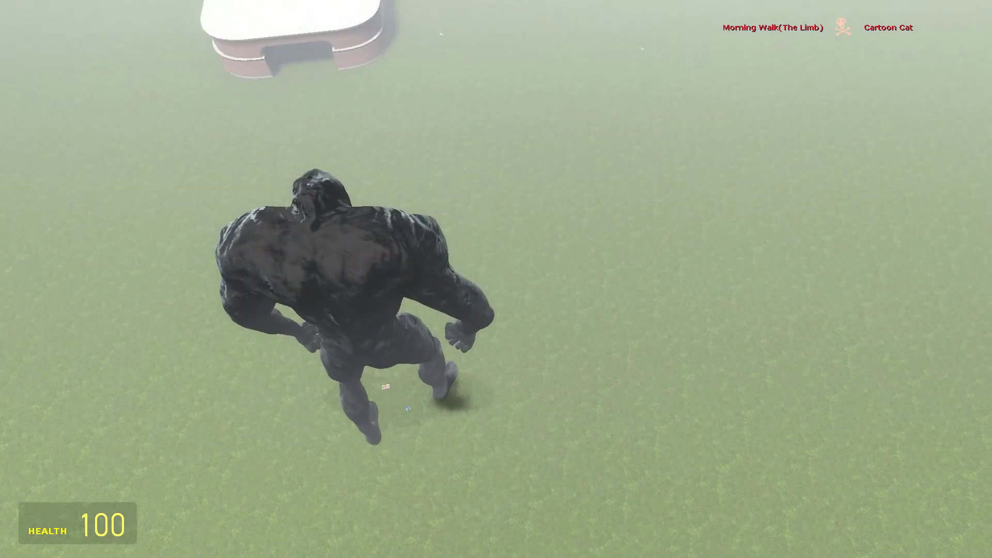
pyautogui.press('e')
pyautogui.scroll(2, 496, 279)
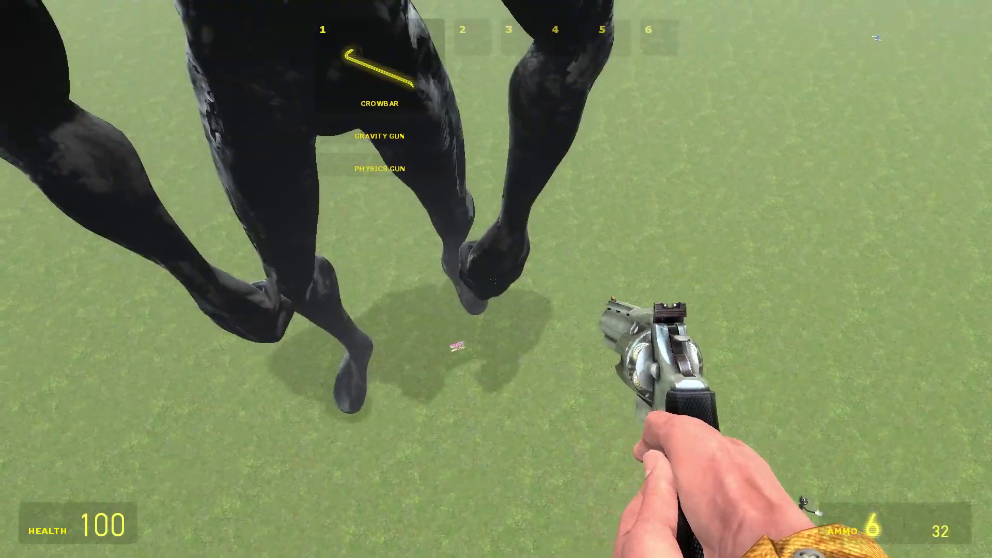
# Spawn a metal door from Construction Props and carry it through the air.
pyautogui.press('q')
pyautogui.press('q')
pyautogui.press('q')
pyautogui.click(73, 37)
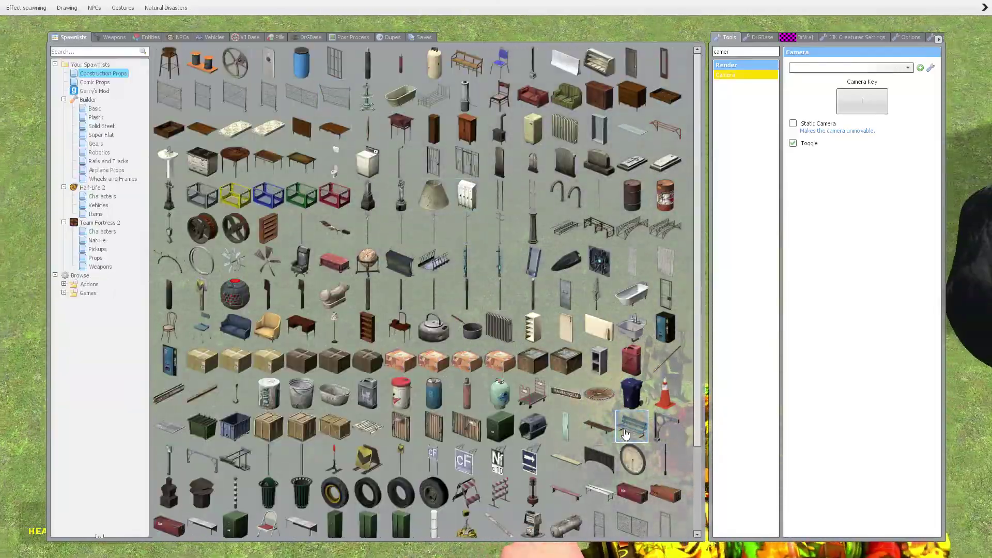
pyautogui.click(487, 422)
pyautogui.press('q')
pyautogui.moveTo(496, 310); pyautogui.dragTo(495, 156)
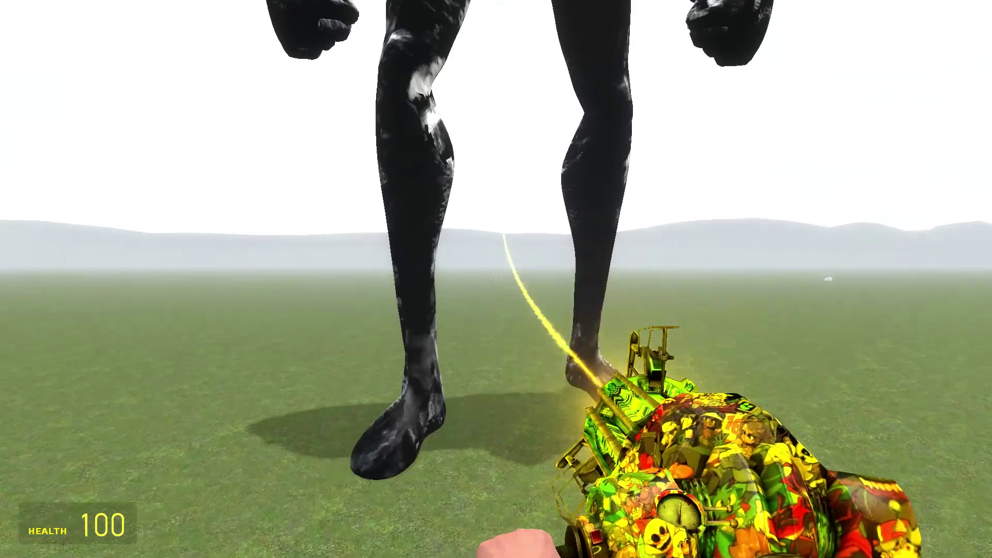
pyautogui.moveTo(496, 279); pyautogui.dragTo(496, 155)
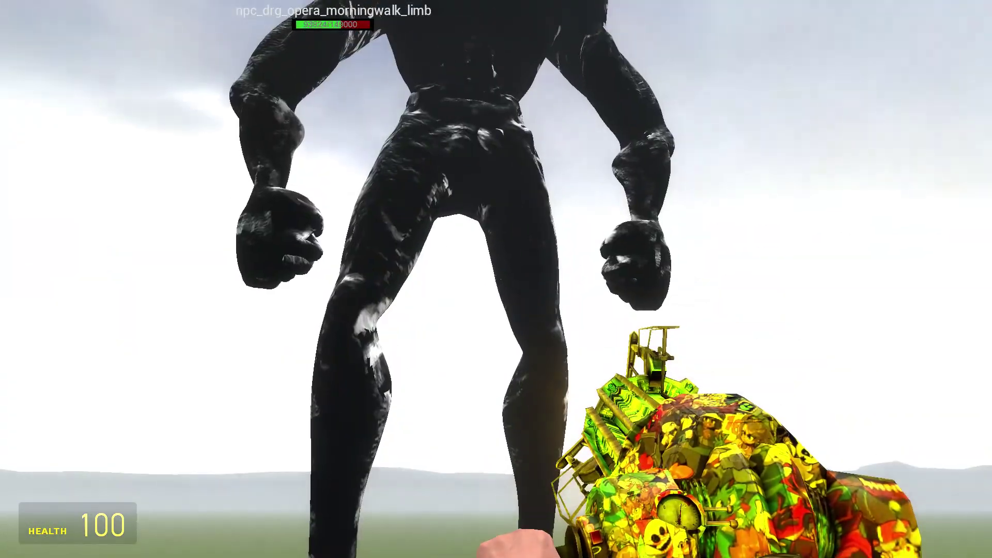
# Possess the giant creature and browse the nextbot catalogue.
pyautogui.rightClick(423, 198)
pyautogui.click(454, 264)
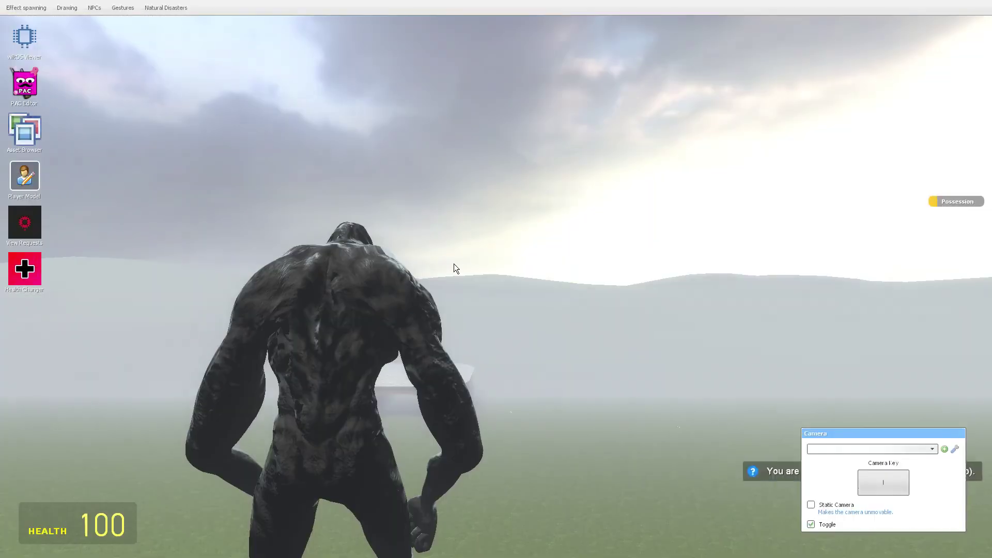
pyautogui.press('q')
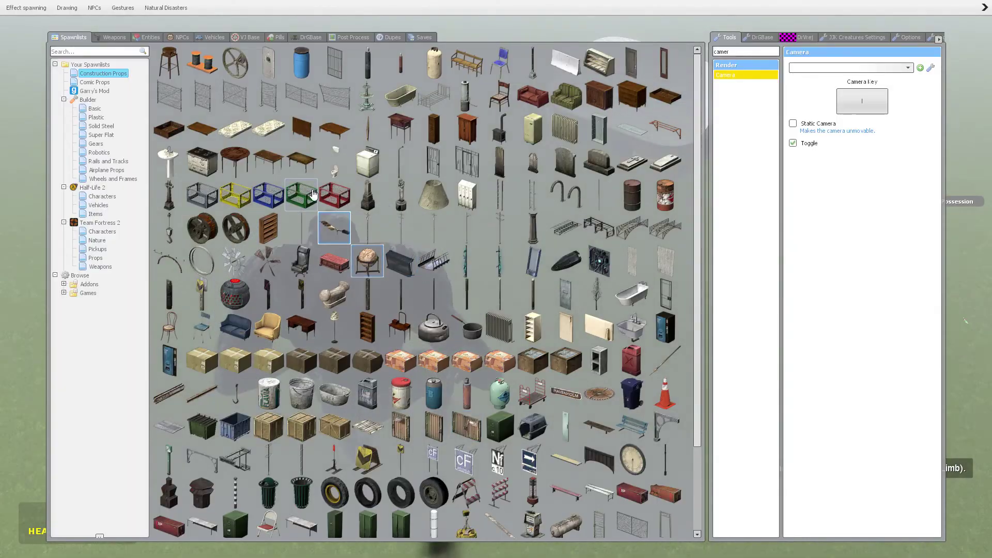
pyautogui.click(313, 37)
pyautogui.press('q')
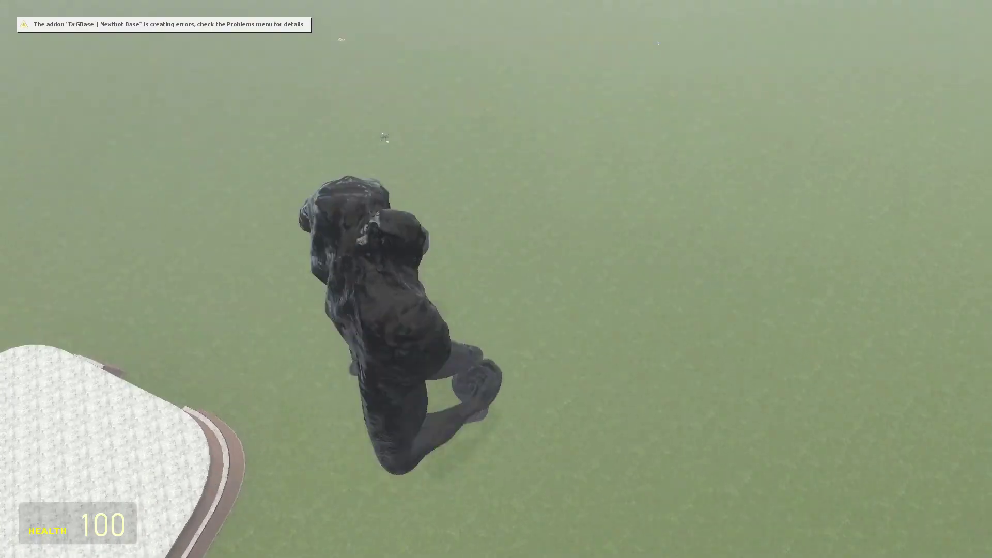
pyautogui.press('q')
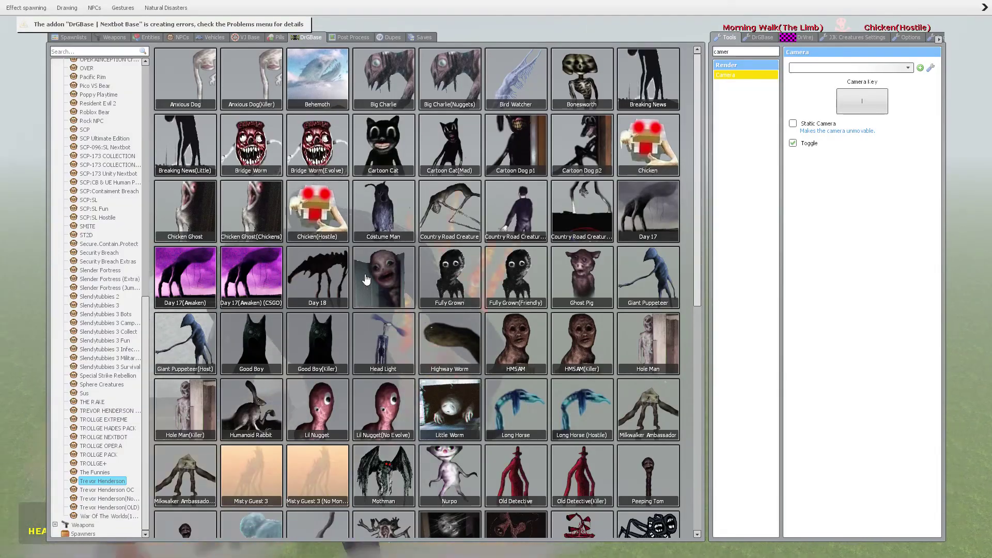
pyautogui.press('q')
pyautogui.press('q')
pyautogui.press('q')
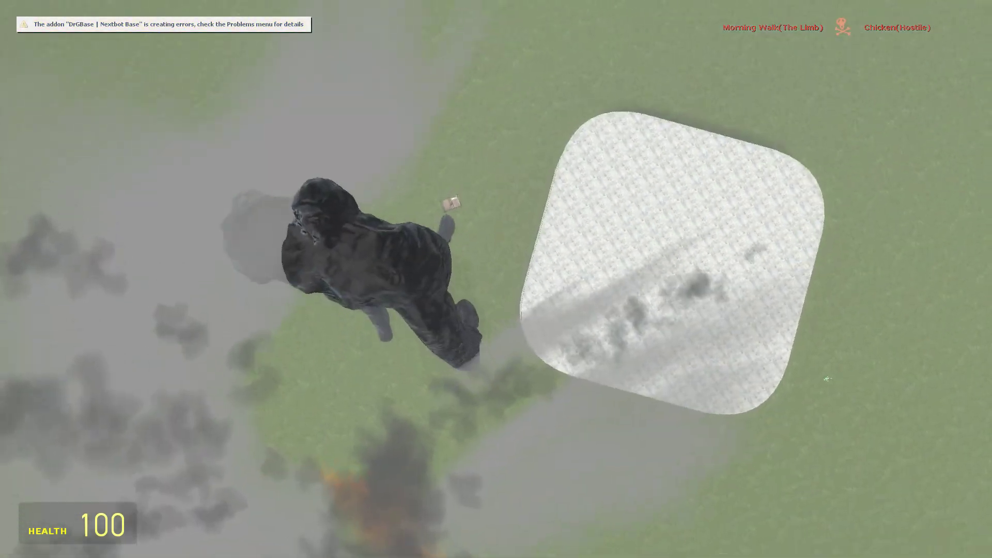
# Leave the creature and fire rocket launcher volleys at the giant.
pyautogui.press('6')
pyautogui.press('6')
pyautogui.click(497, 280)
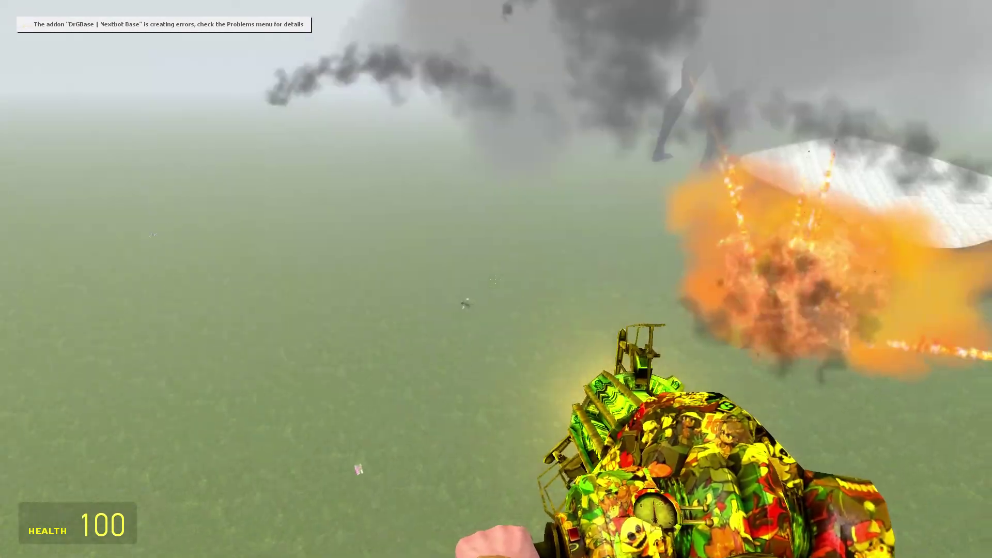
pyautogui.click(496, 279)
pyautogui.click(496, 280)
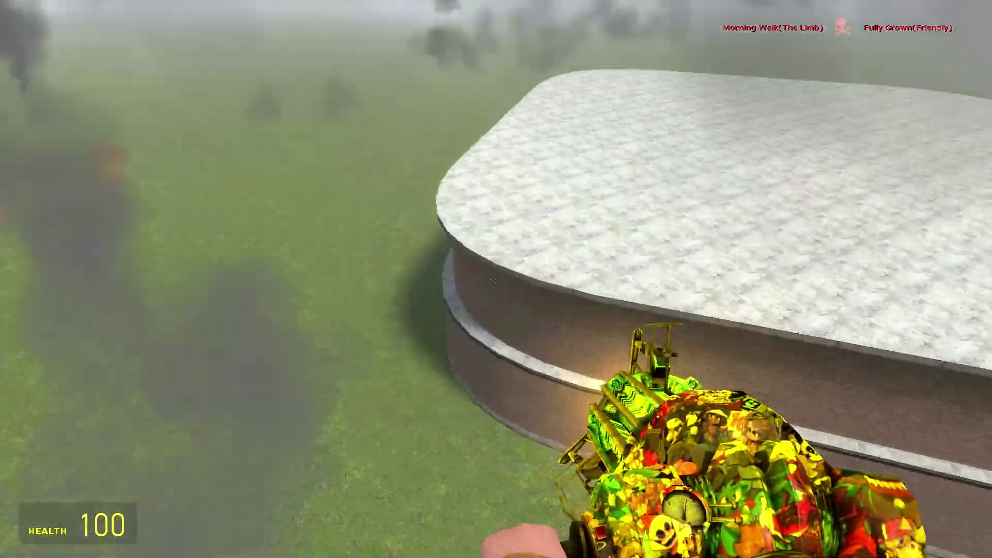
# Spawn a metal gate from Construction Props and adjust its height with the physics gun.
pyautogui.press('q')
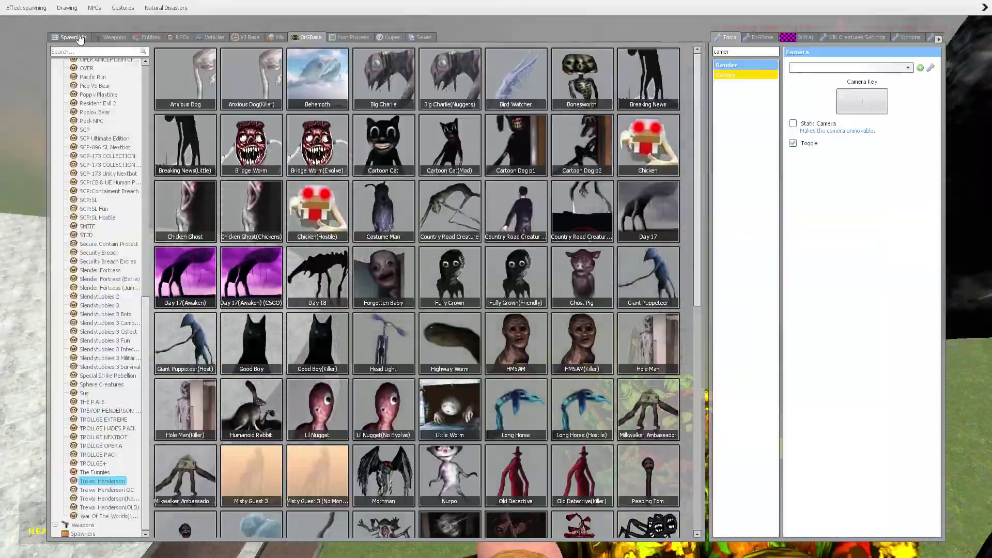
pyautogui.click(72, 38)
pyautogui.click(468, 428)
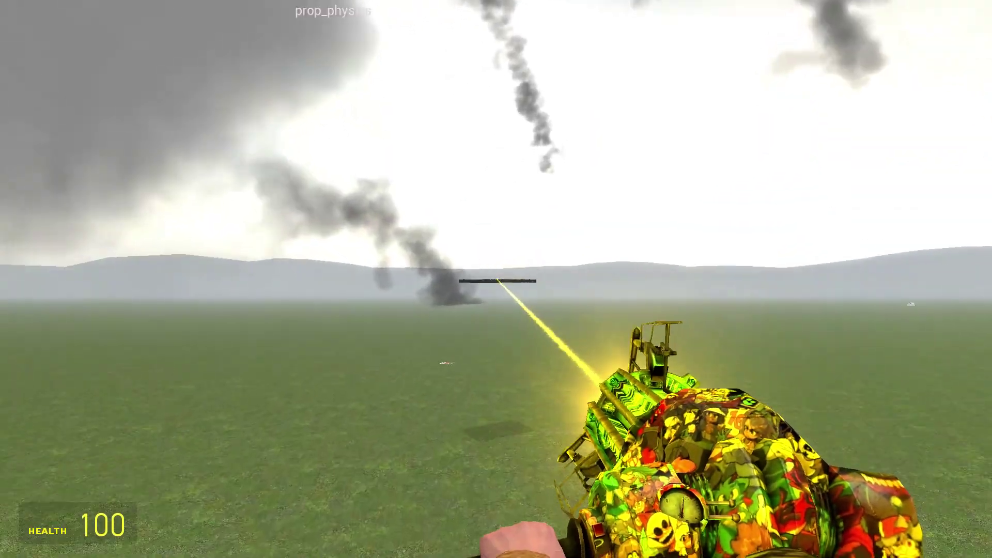
pyautogui.moveTo(496, 278); pyautogui.dragTo(496, 387)
pyautogui.moveTo(495, 280)
pyautogui.mouseDown()
pyautogui.moveTo(497, 299)
pyautogui.moveTo(496, 233)
pyautogui.mouseUp()
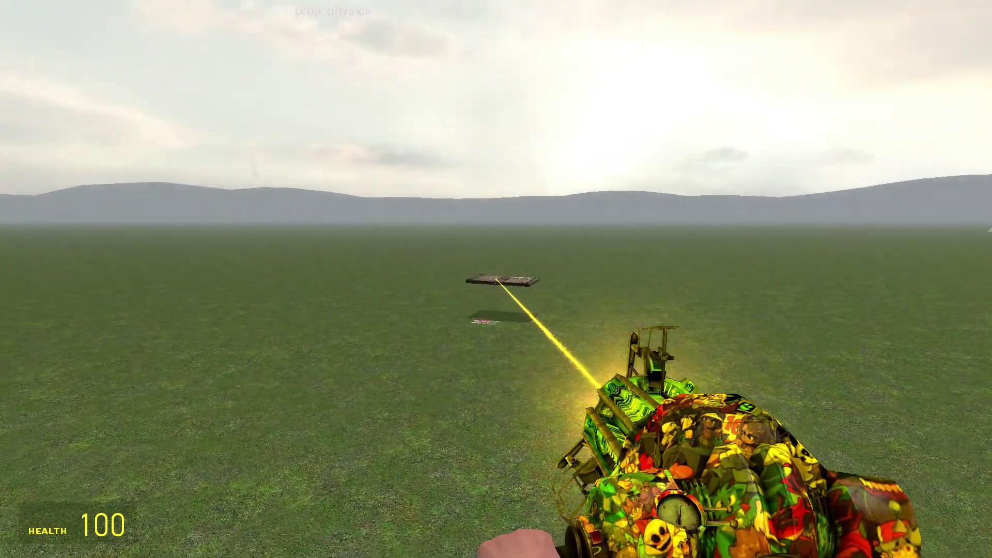
pyautogui.moveTo(496, 280); pyautogui.dragTo(495, 202)
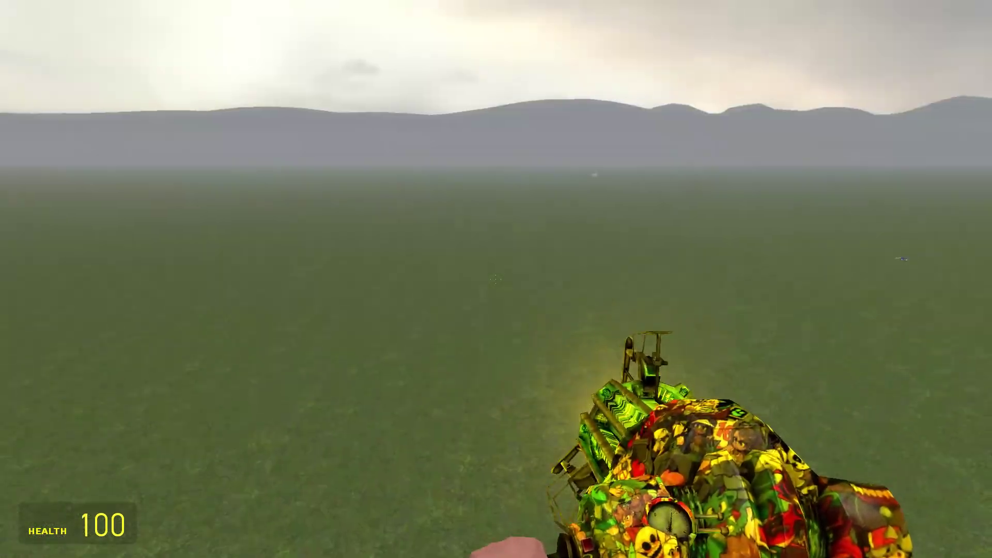
# Remove the giant Morning Walk creature through its context menu.
pyautogui.press('c')
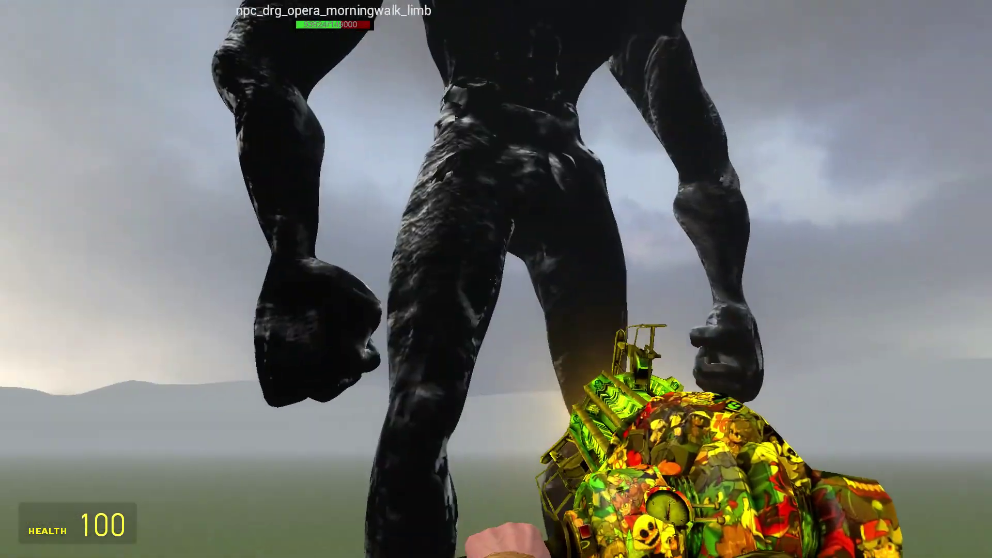
pyautogui.press('c')
pyautogui.rightClick(411, 263)
pyautogui.click(437, 302)
pyautogui.press('q')
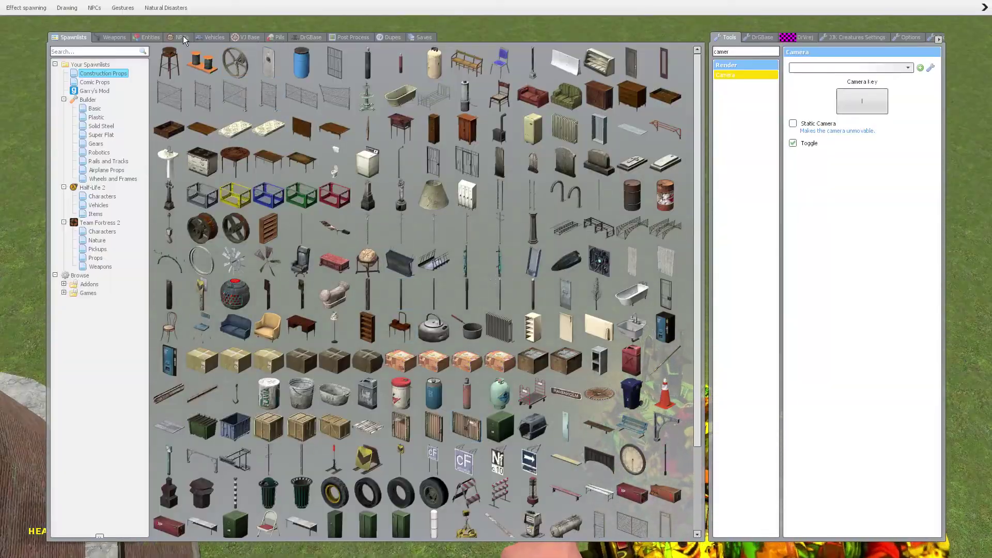
# Spawn Morning Walk (The Shape) from the nextbot catalogue and possess it.
pyautogui.click(306, 37)
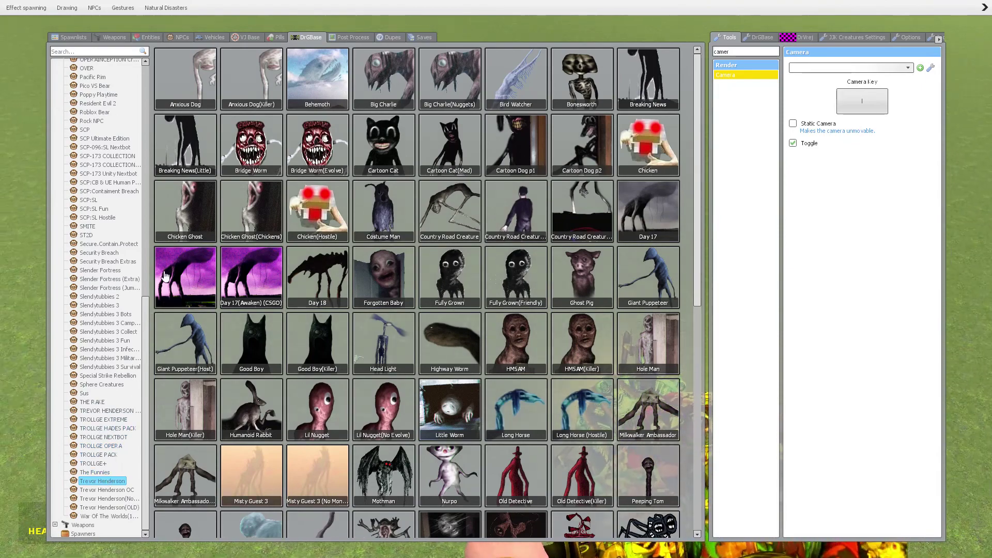
pyautogui.click(109, 60)
pyautogui.click(450, 77)
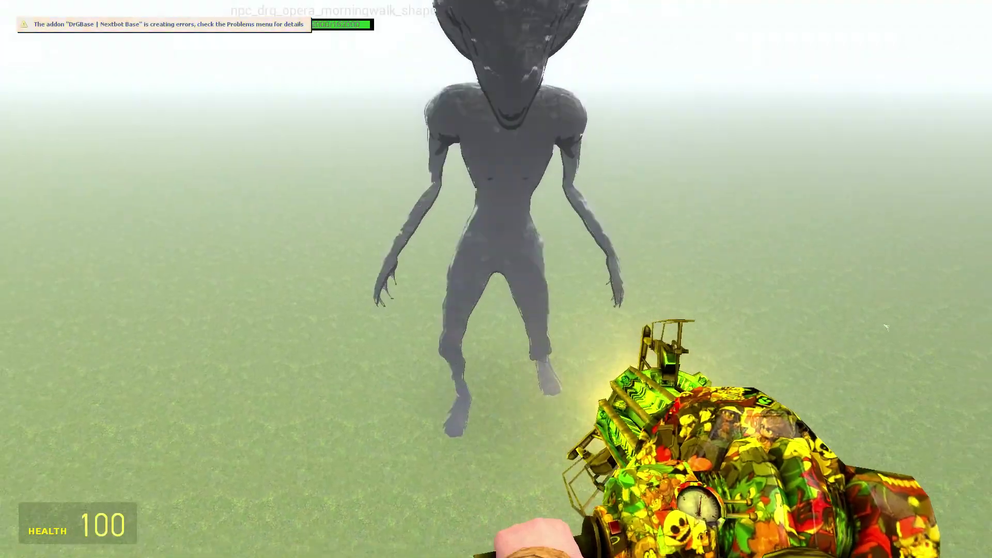
pyautogui.press('c')
pyautogui.rightClick(555, 250)
pyautogui.click(554, 249)
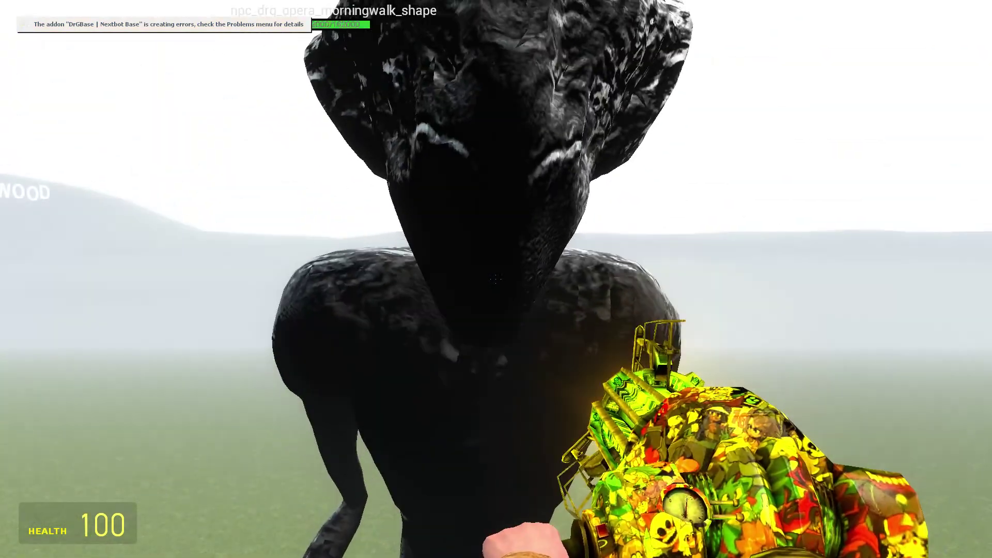
pyautogui.press('c')
pyautogui.rightClick(551, 335)
pyautogui.click(570, 382)
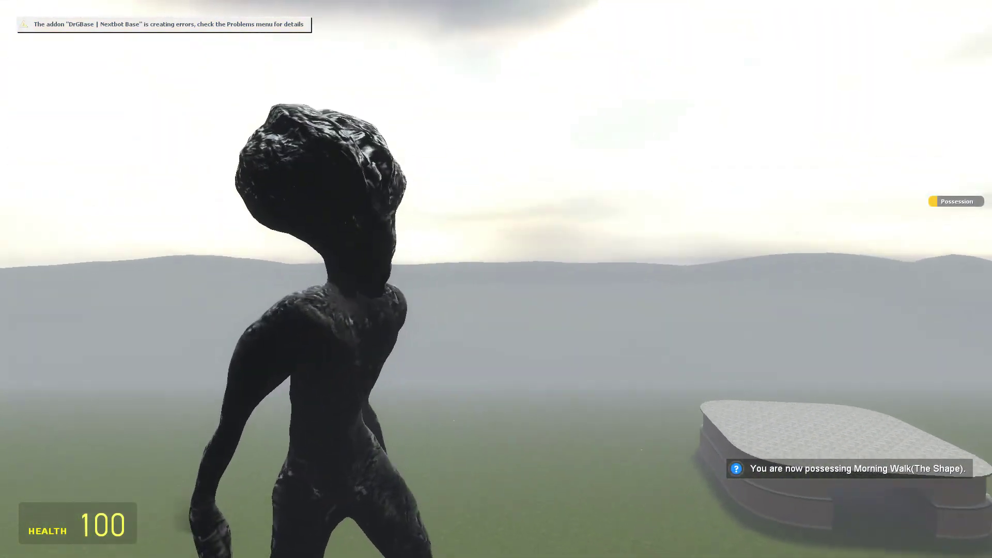
# Stop possessing, re-enable creature AI and player targeting, then walk onto the platform.
pyautogui.press('e')
pyautogui.press('2')
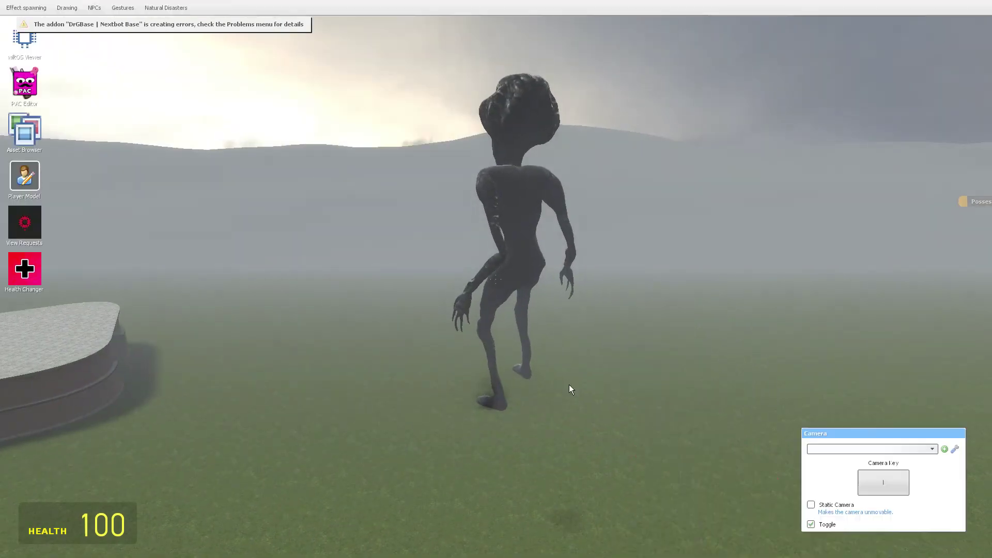
pyautogui.click(96, 7)
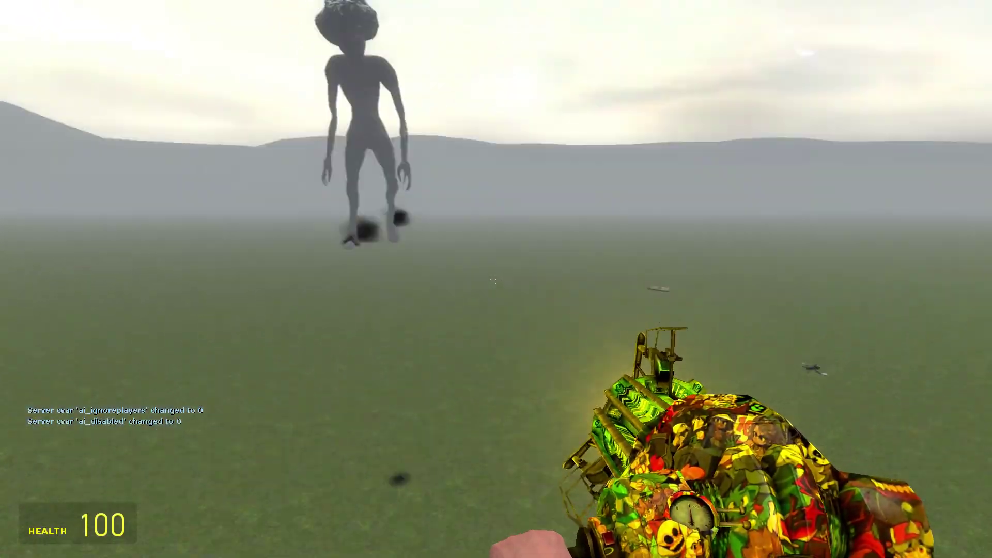
pyautogui.press('w')
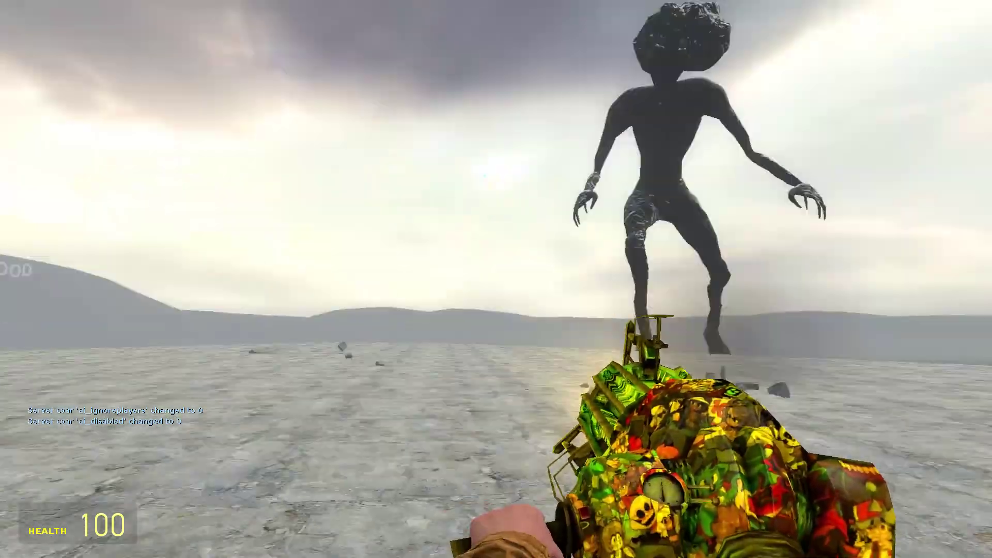
pyautogui.moveTo(496, 279); pyautogui.dragTo(496, 279)
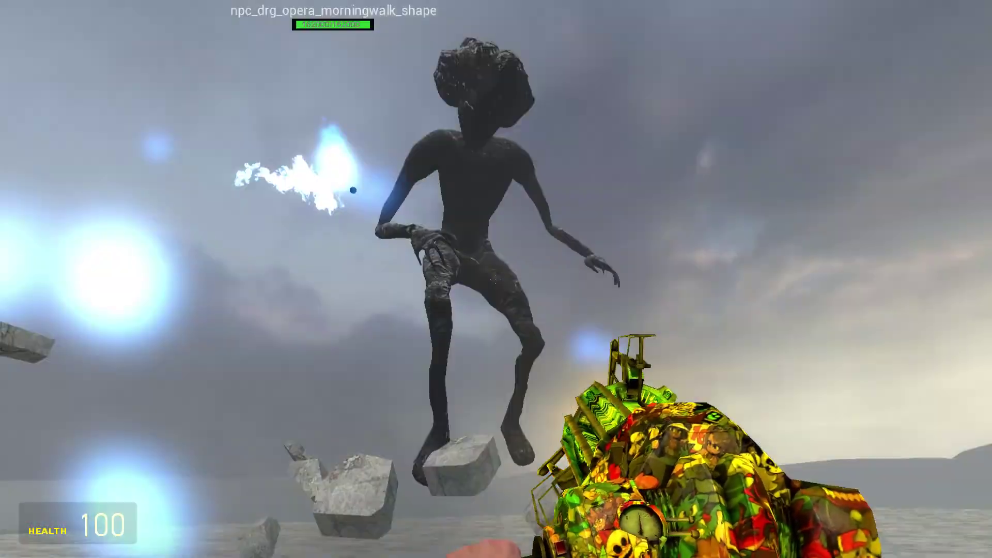
pyautogui.press('1')
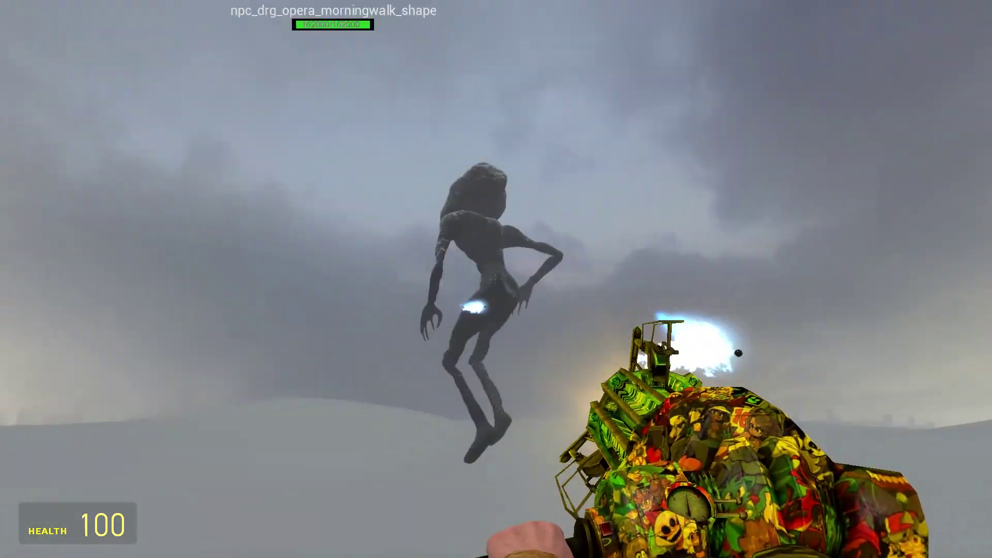
# Grab the giant by its leg with the physics gun, fling it, then possess it again.
pyautogui.moveTo(495, 279); pyautogui.dragTo(495, 280)
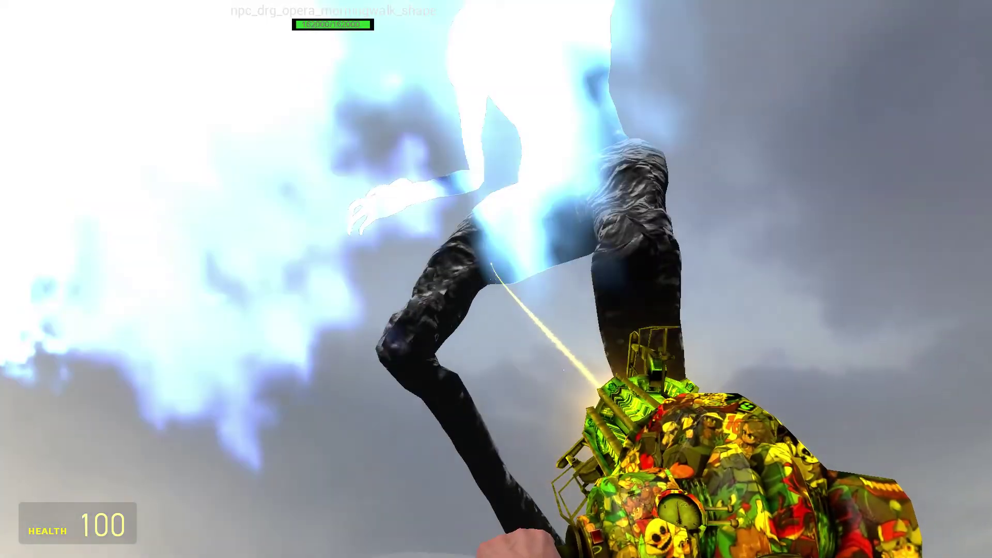
pyautogui.press('c')
pyautogui.press('c')
pyautogui.press('c')
pyautogui.press('c')
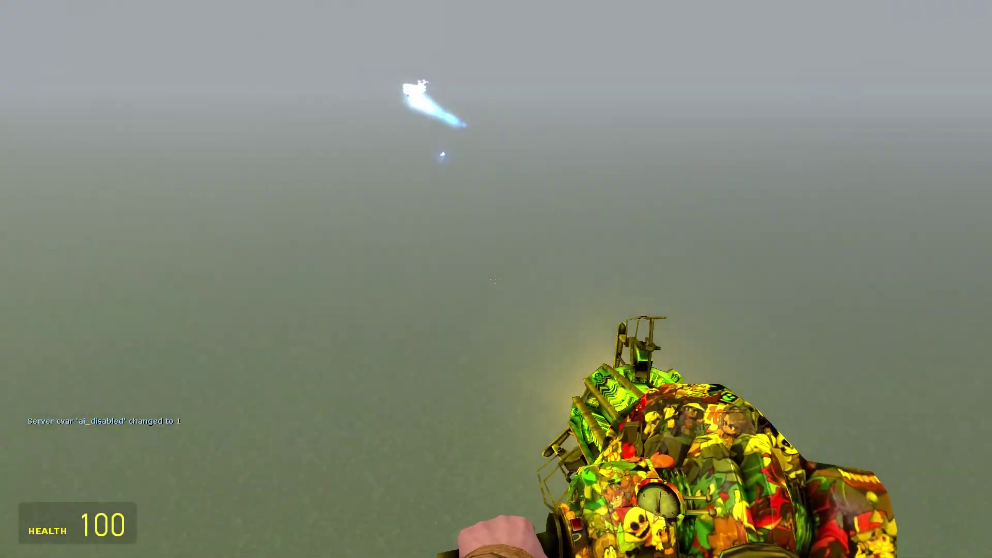
pyautogui.press('c')
pyautogui.press('c')
pyautogui.press('c')
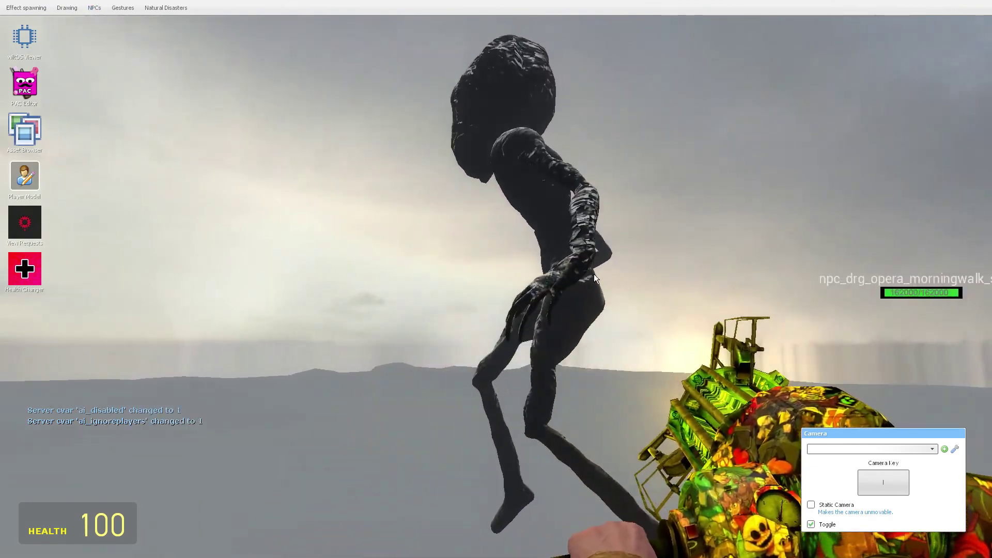
pyautogui.rightClick(666, 300)
pyautogui.click(703, 351)
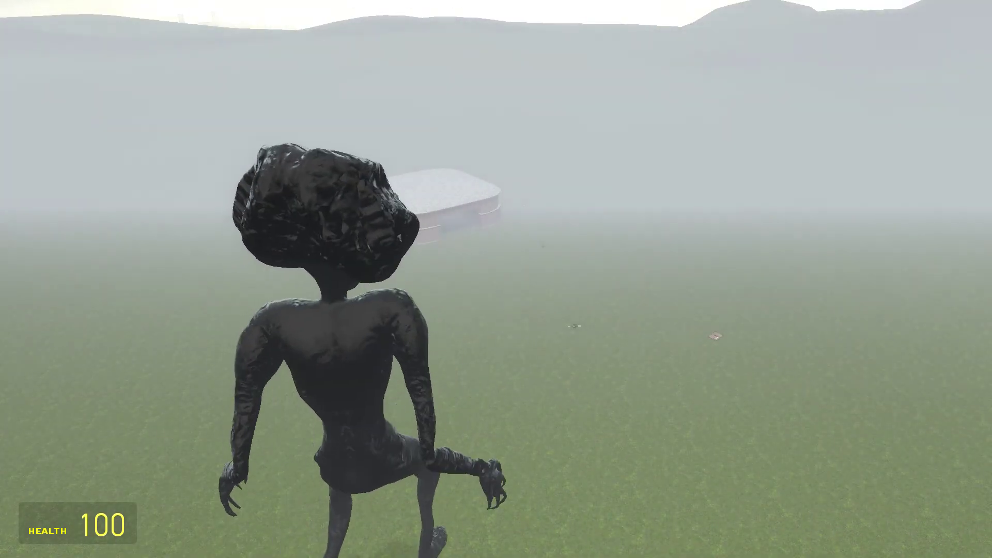
# Spawn two Trevor Henderson creatures, including a dark slug-headed one.
pyautogui.press('q')
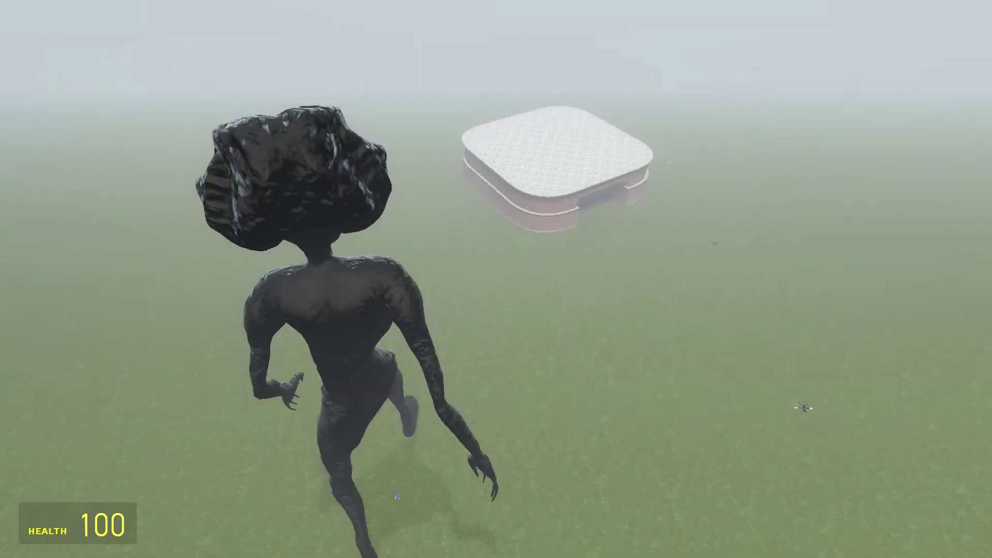
pyautogui.press('q')
pyautogui.click(102, 481)
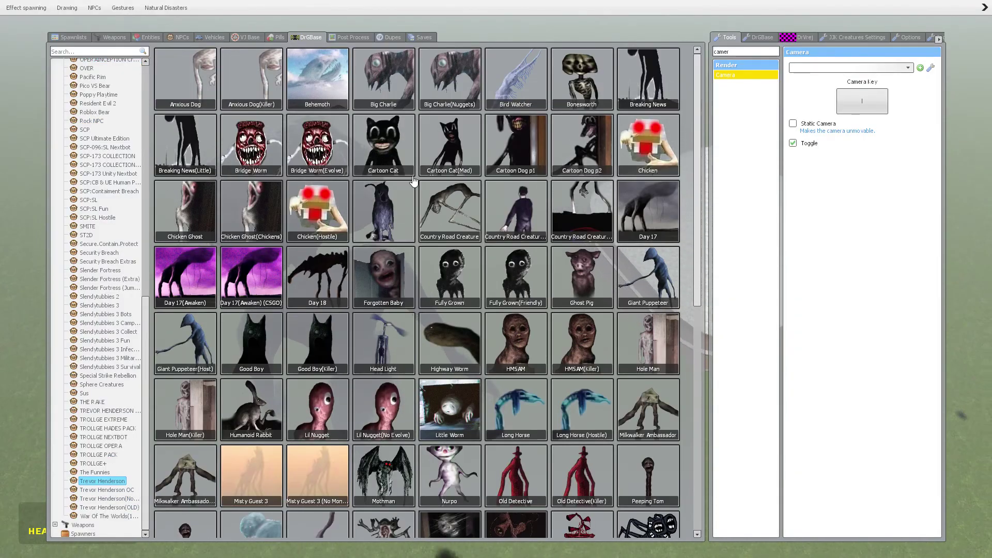
pyautogui.click(410, 158)
pyautogui.press('q')
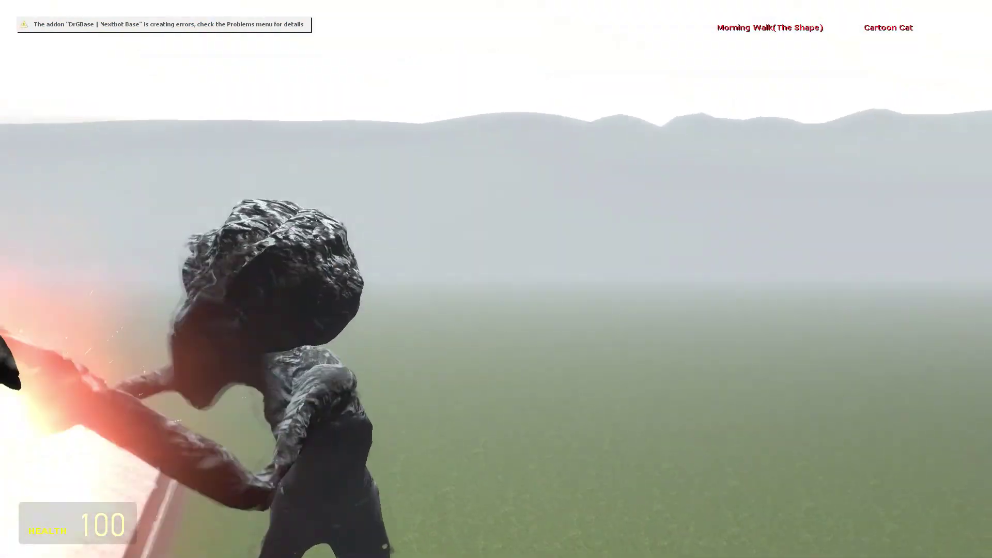
pyautogui.press('q')
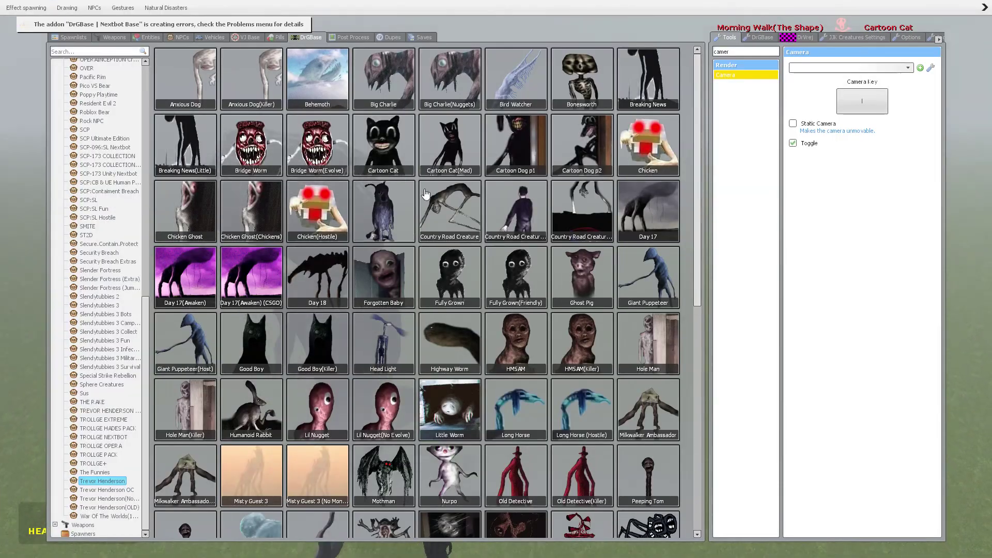
pyautogui.click(482, 347)
pyautogui.press('q')
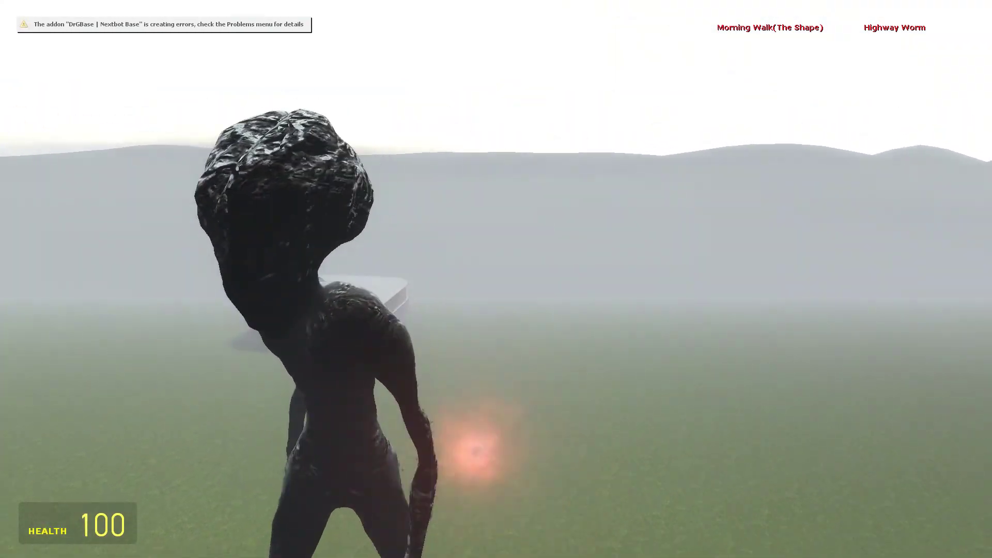
# Undo the last spawned creature with Z and equip the physics gun.
pyautogui.press('q')
pyautogui.press('q')
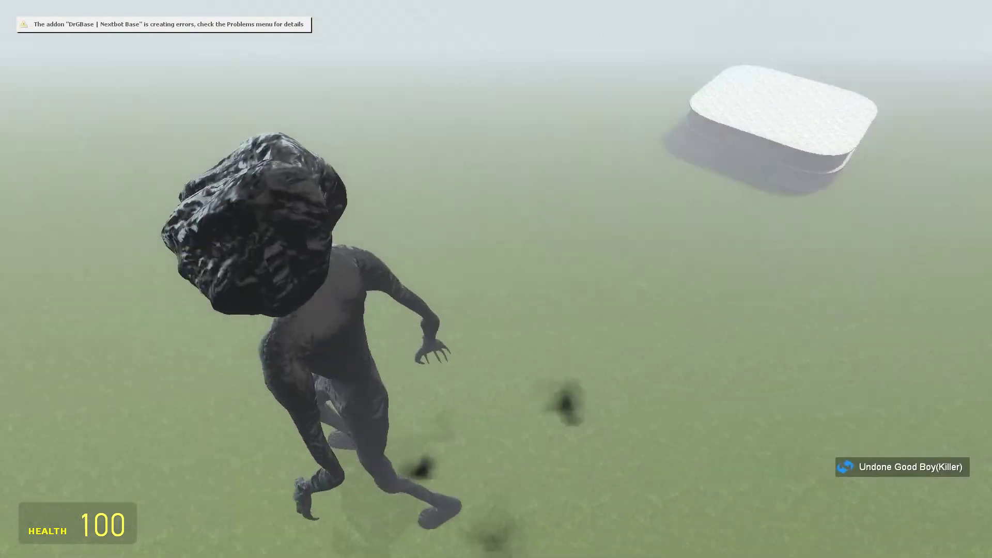
pyautogui.press('z')
pyautogui.scroll(-2, 496, 279)
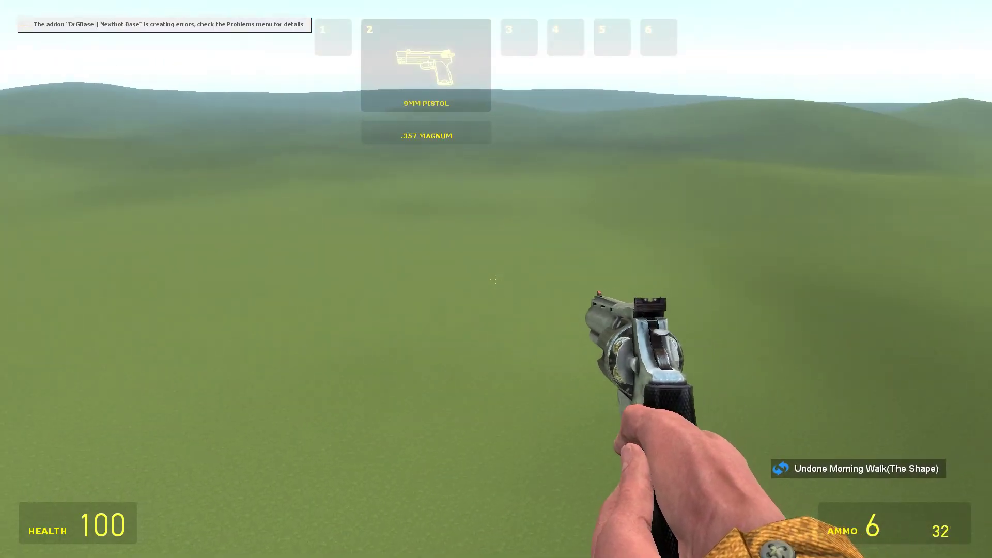
pyautogui.press('v')
pyautogui.click(496, 279)
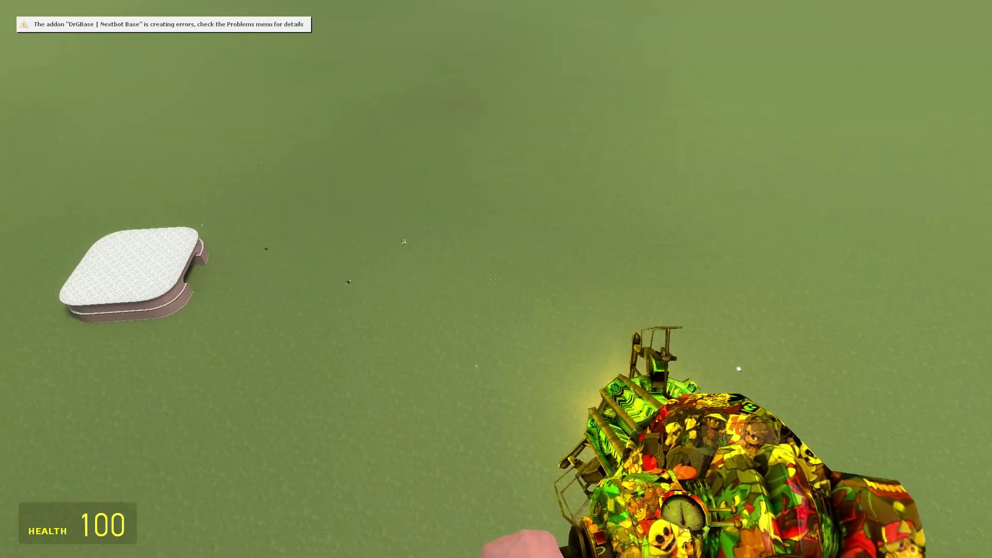
pyautogui.scroll(-1, 496, 279)
pyautogui.click(496, 279)
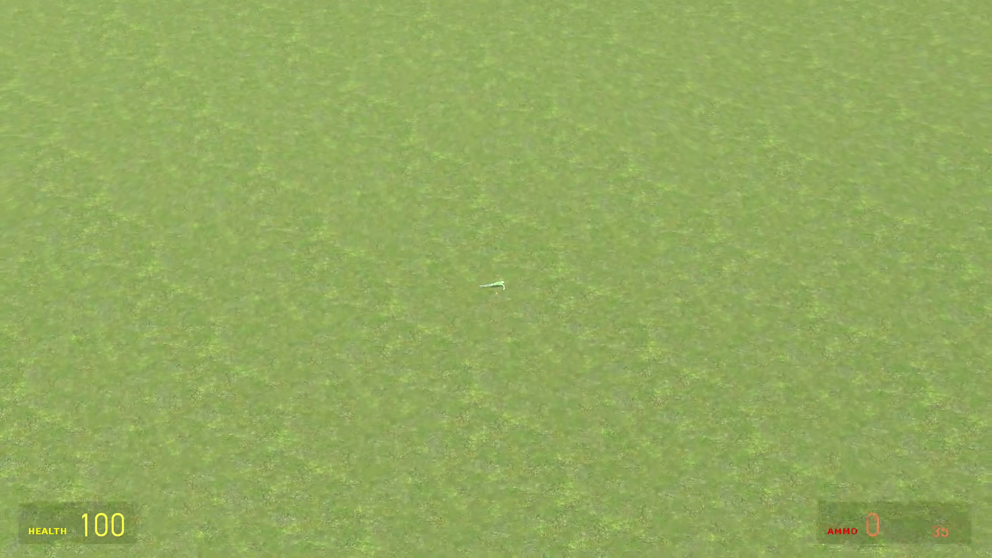
pyautogui.scroll(1, 496, 279)
pyautogui.click(496, 279)
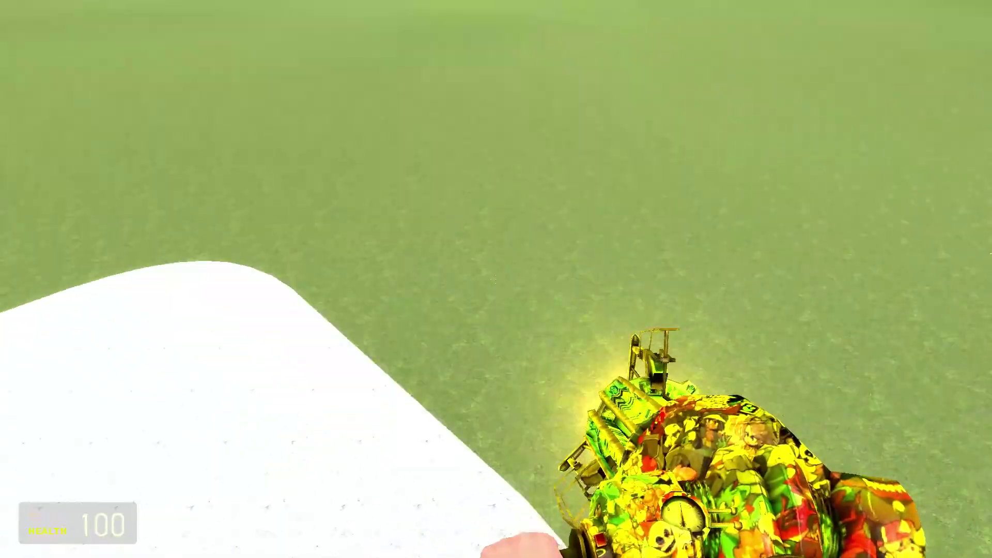
# Browse the creature categories and equip the red Sexyness pistol from Weapons.
pyautogui.press('q')
pyautogui.click(95, 8)
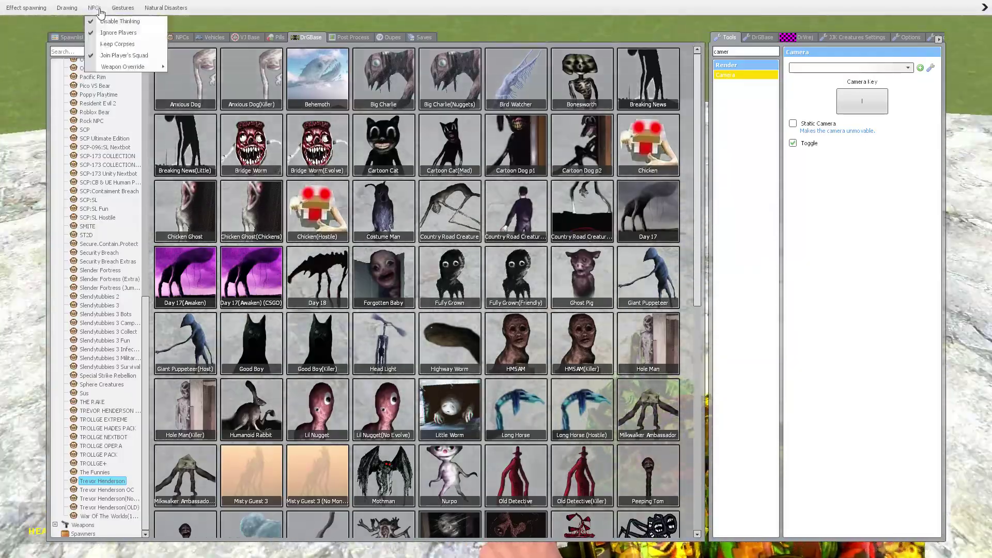
pyautogui.press('q')
pyautogui.press('q')
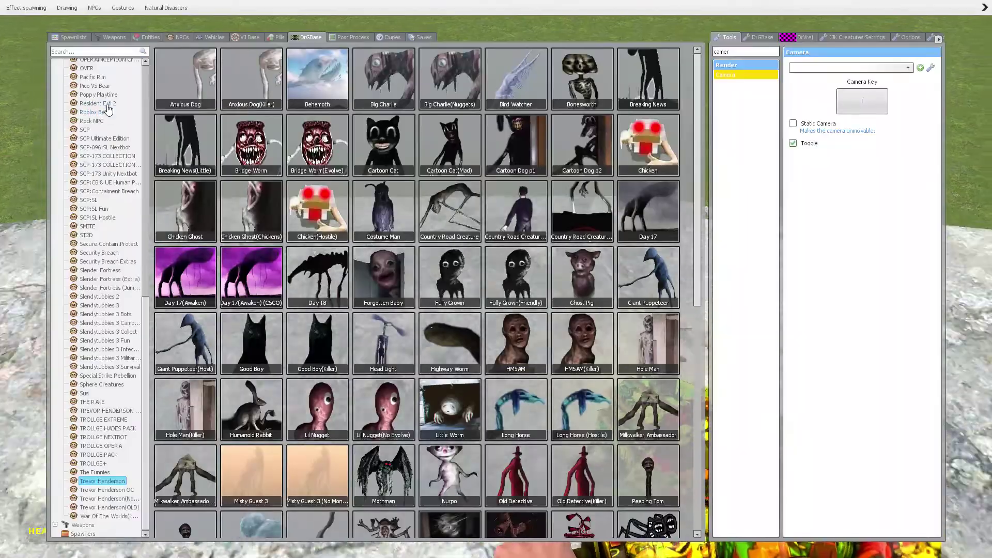
pyautogui.click(98, 94)
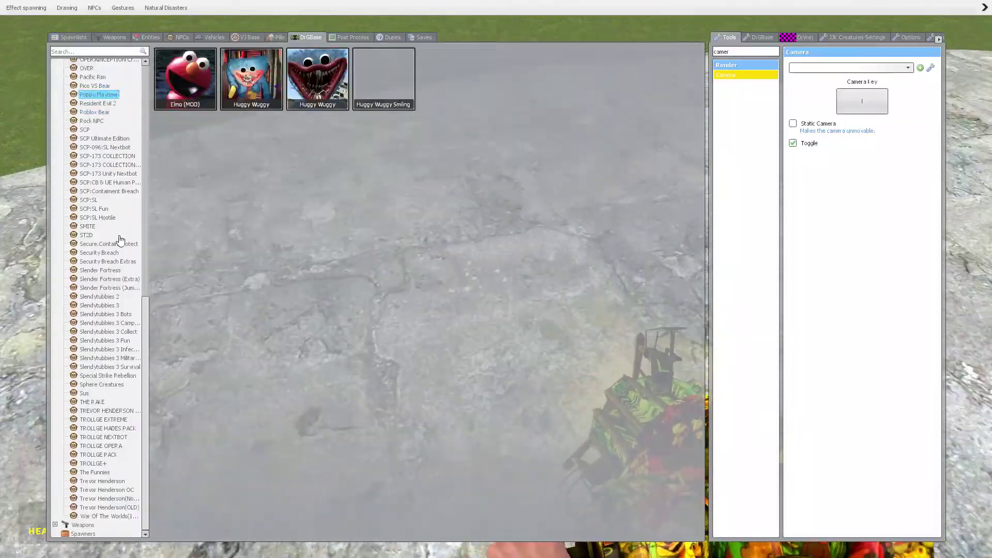
pyautogui.click(107, 60)
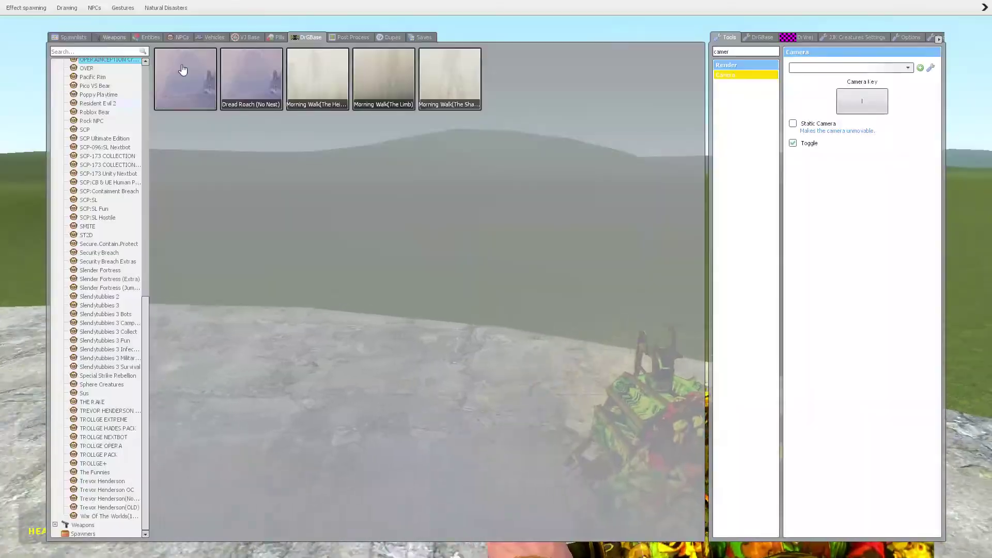
pyautogui.click(249, 76)
pyautogui.click(120, 37)
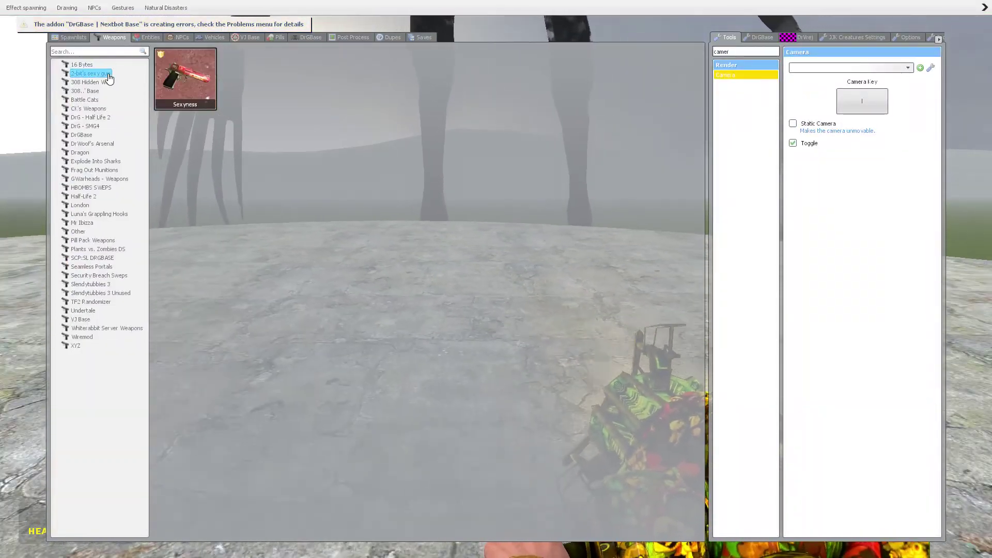
pyautogui.click(203, 81)
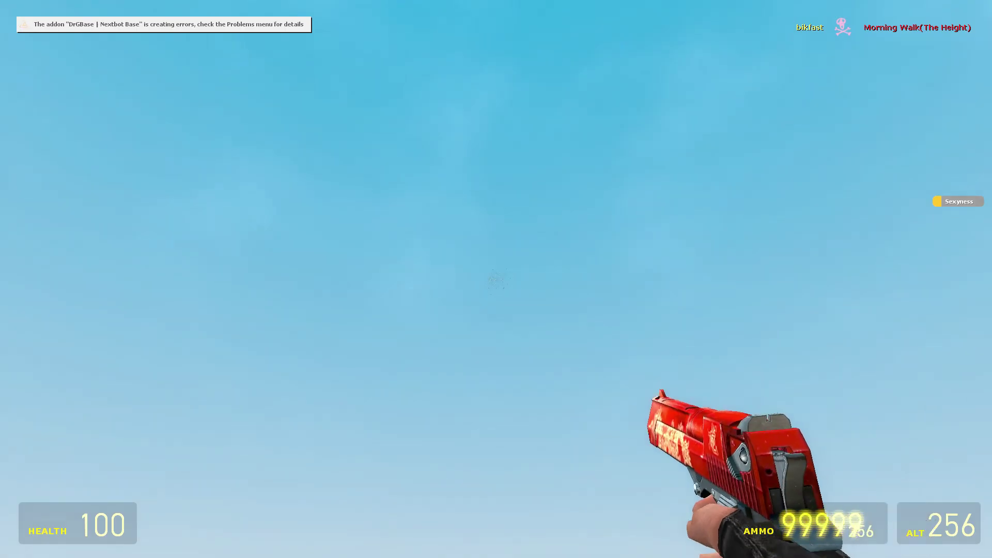
# Spawn a Dread Roach nextbot, then undo it with Z.
pyautogui.press('q')
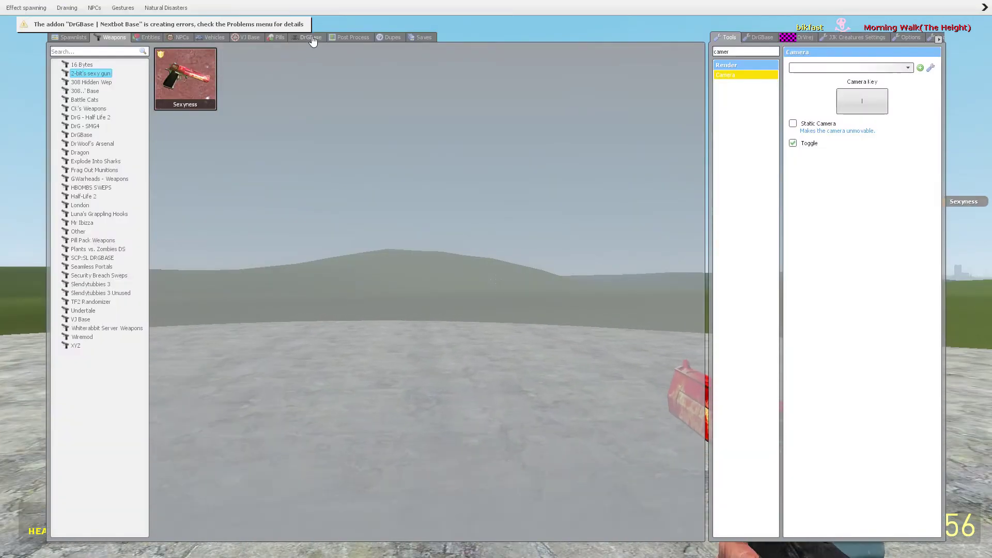
pyautogui.click(311, 37)
pyautogui.click(187, 78)
pyautogui.press('q')
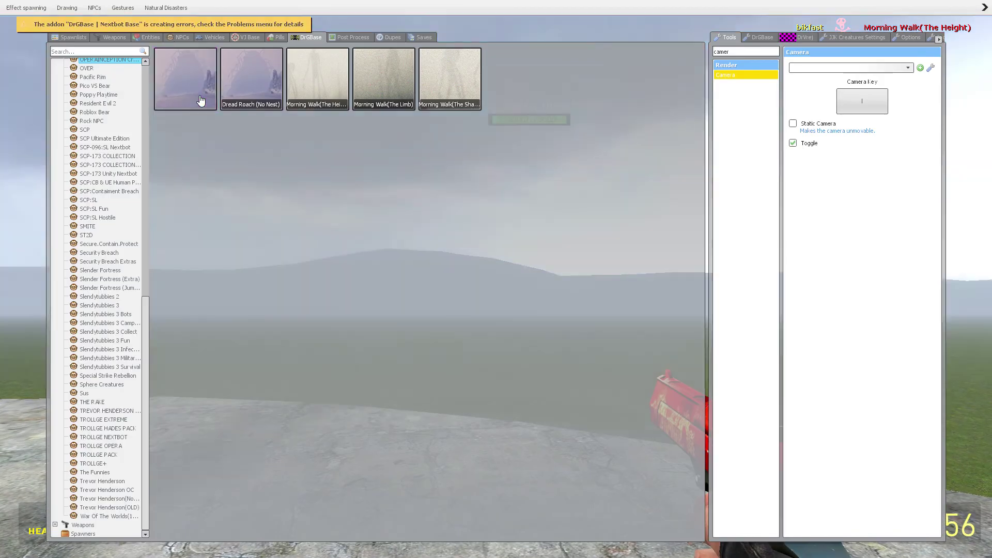
pyautogui.click(186, 78)
pyautogui.press('z')
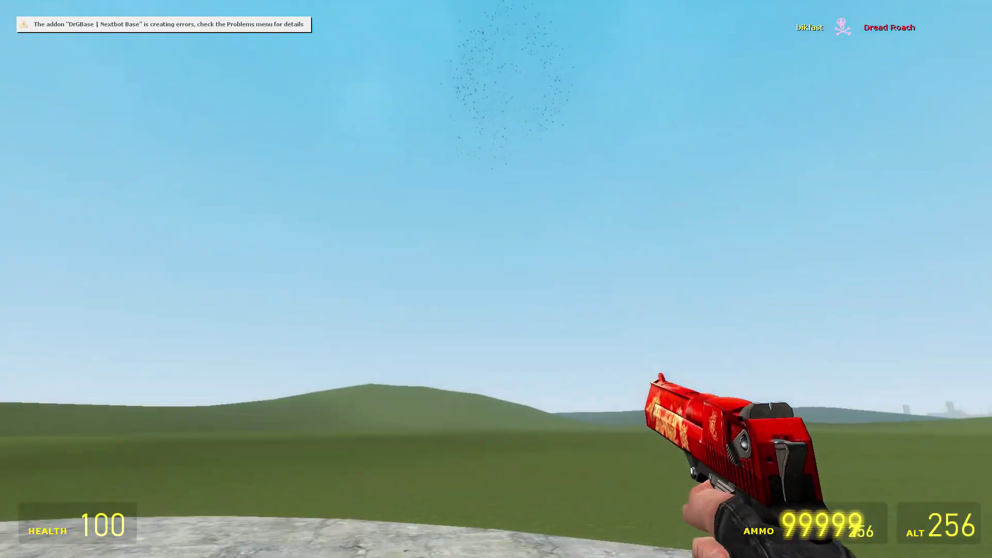
# Spawn Morning Walk (The Limb) and Morning Walk (The Shape).
pyautogui.press('q')
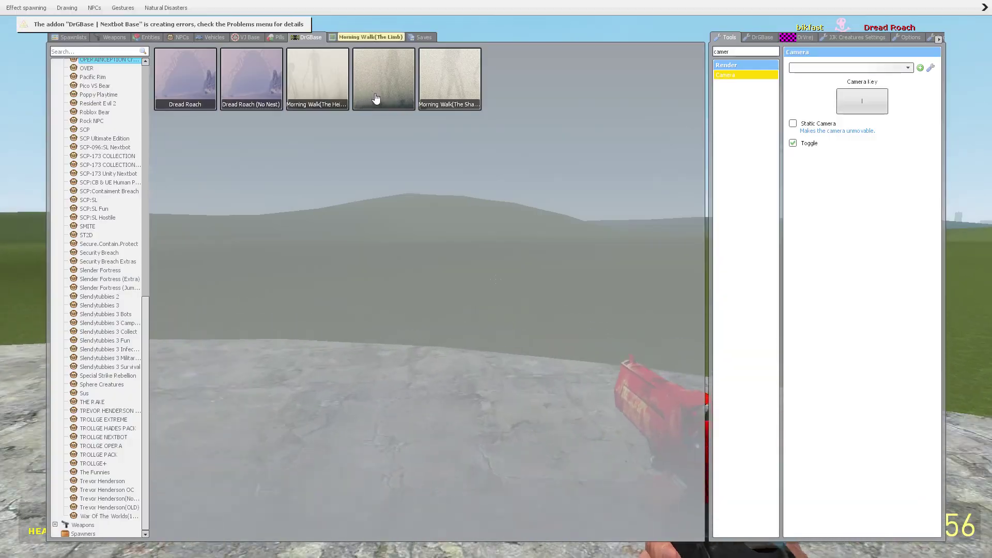
pyautogui.click(386, 78)
pyautogui.press('q')
pyautogui.press('q')
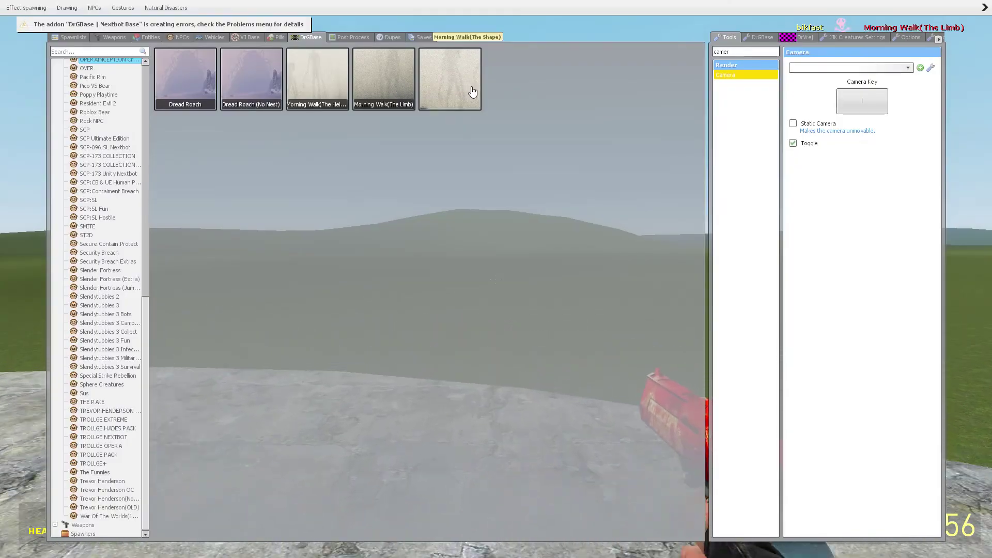
pyautogui.click(450, 78)
pyautogui.press('q')
pyautogui.scroll(-1, 496, 279)
pyautogui.scroll(1, 497, 280)
# Spawn a Dread Roach (No Nest) and a Dread Roach with its nest.
pyautogui.press('q')
pyautogui.click(256, 81)
pyautogui.press('q')
pyautogui.press('q')
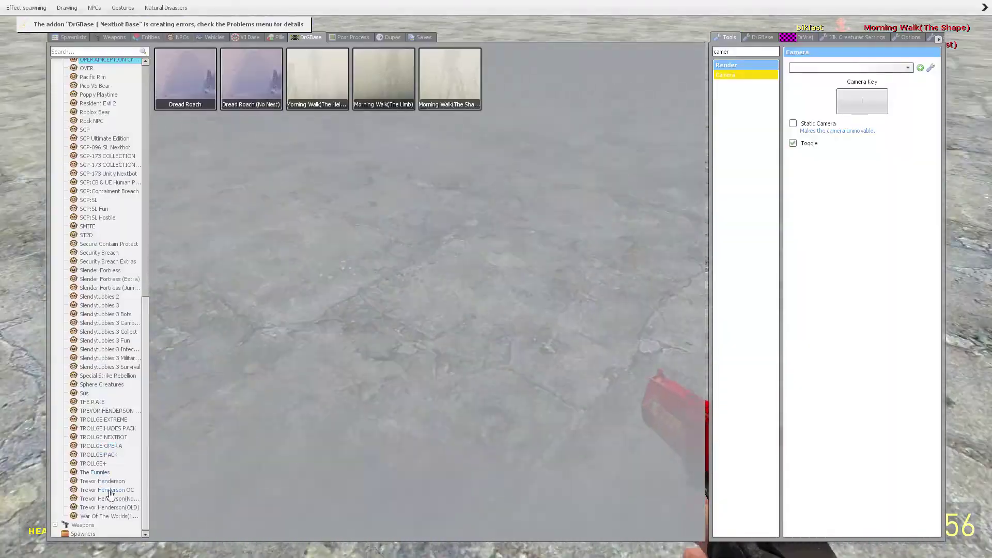
pyautogui.click(185, 78)
pyautogui.press('q')
pyautogui.scroll(-1, 496, 280)
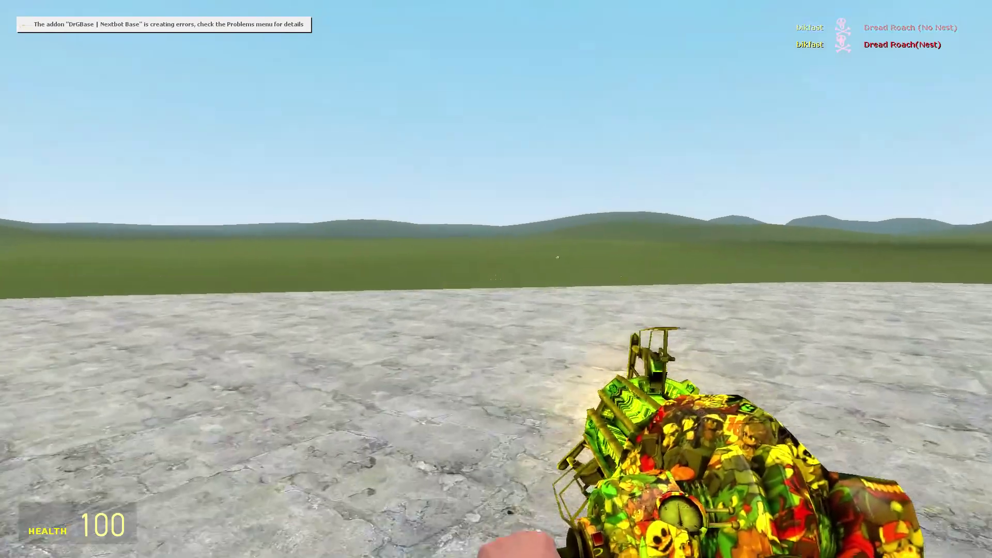
pyautogui.press('q')
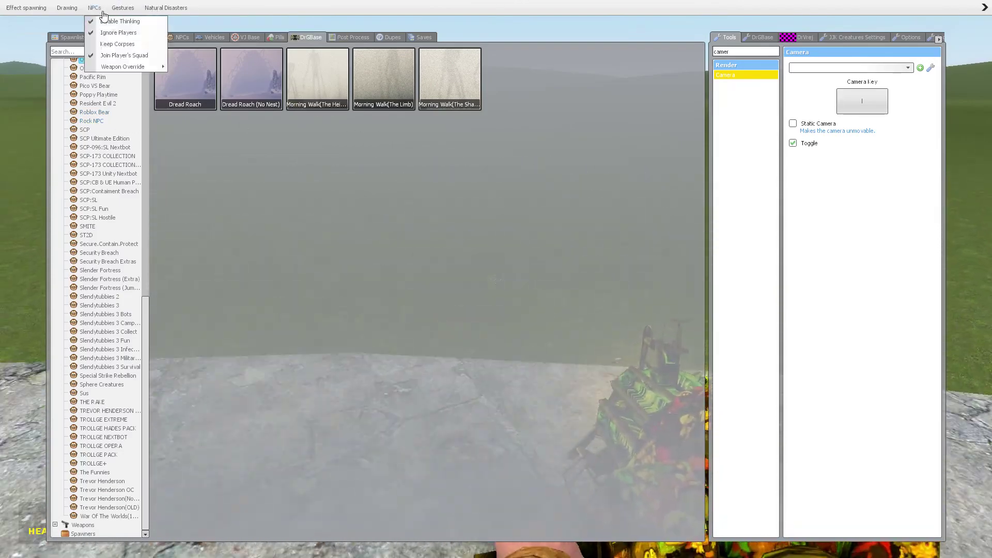
# Spawn Morning Walk The Height, The Limb and The Shape from DrGBase.
pyautogui.press('q')
pyautogui.press('q')
pyautogui.press('q')
pyautogui.press('q')
pyautogui.click(318, 78)
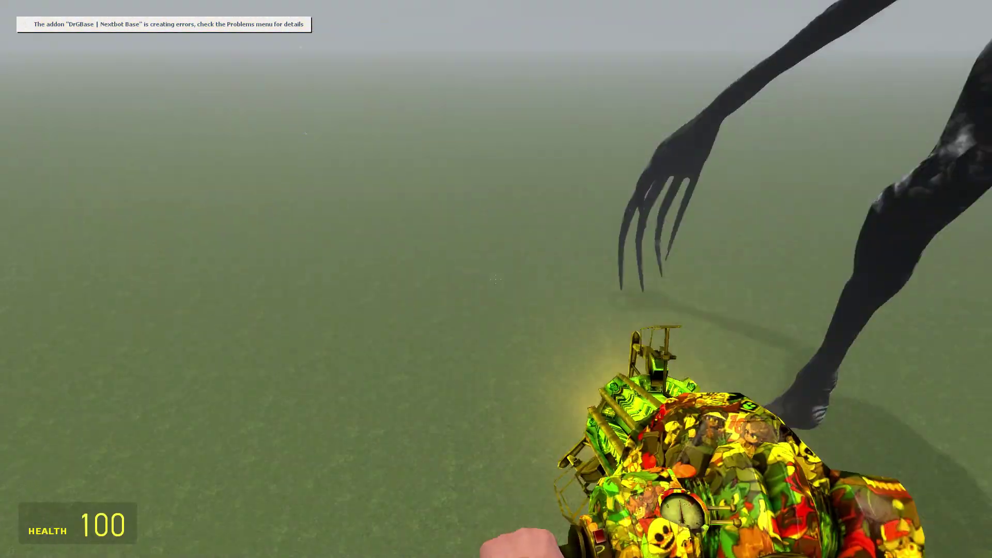
pyautogui.press('q')
pyautogui.click(445, 99)
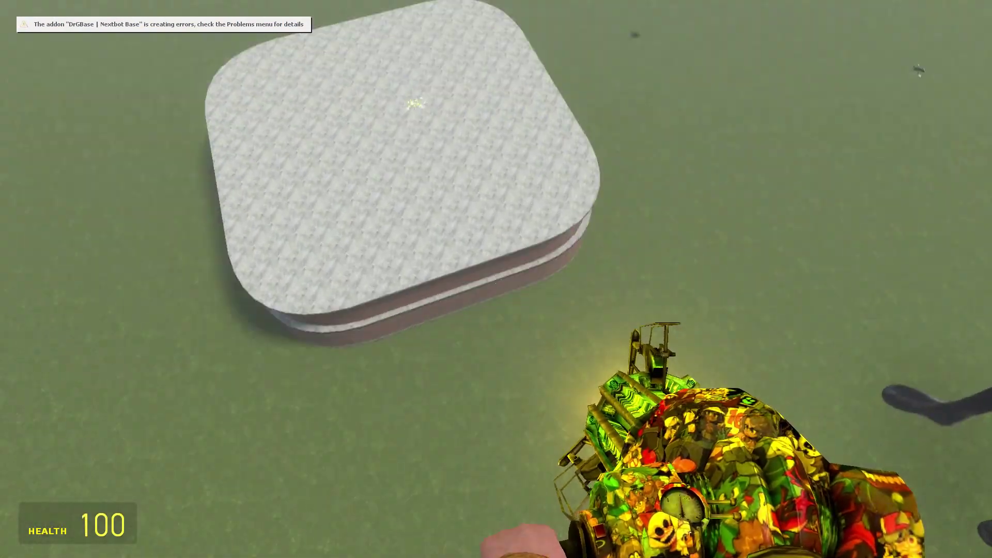
pyautogui.press('q')
pyautogui.click(455, 92)
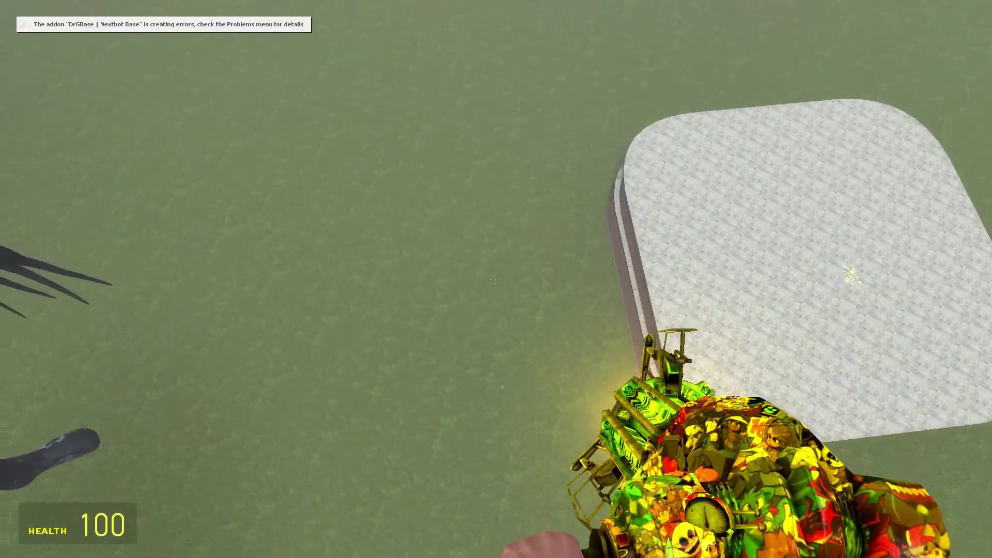
# Set the dark and tall creatures to hate each other, and untick Disable Thinking.
pyautogui.press('q')
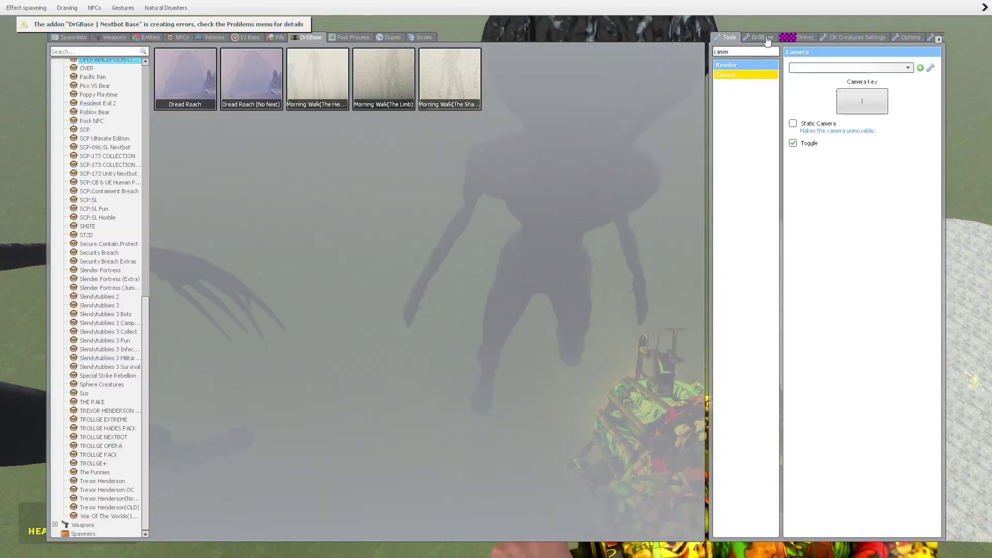
pyautogui.click(758, 150)
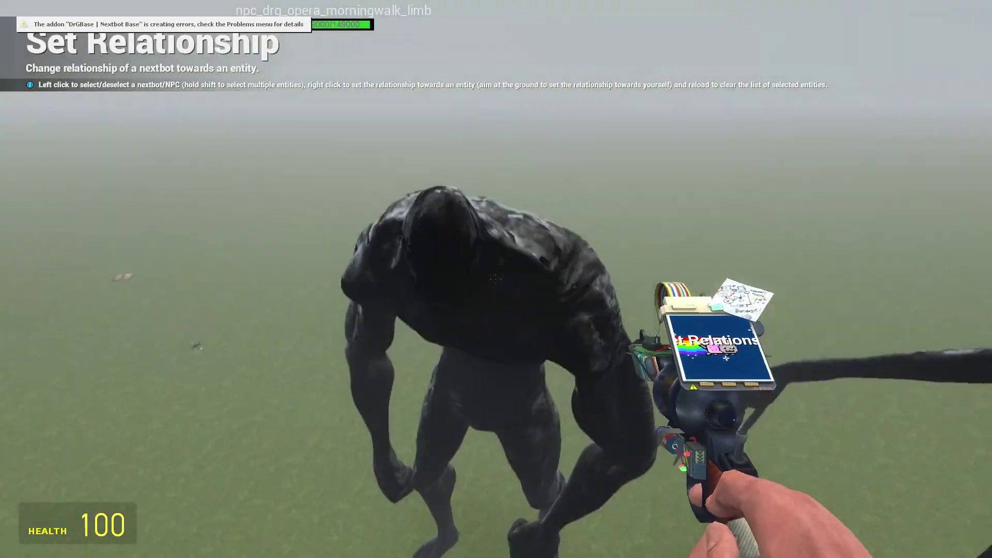
pyautogui.click(496, 279)
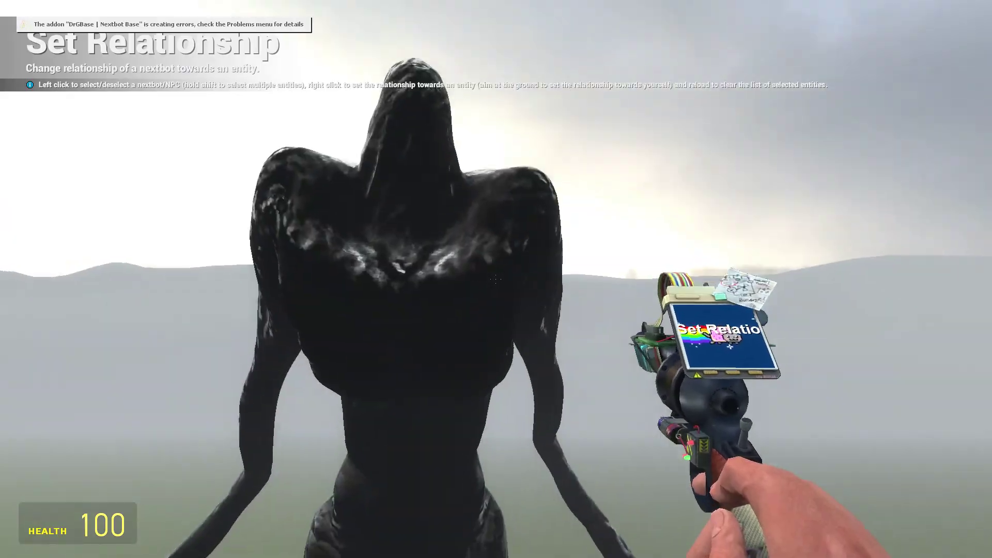
pyautogui.keyDown('shift'); pyautogui.click(496, 280); pyautogui.keyUp('shift')
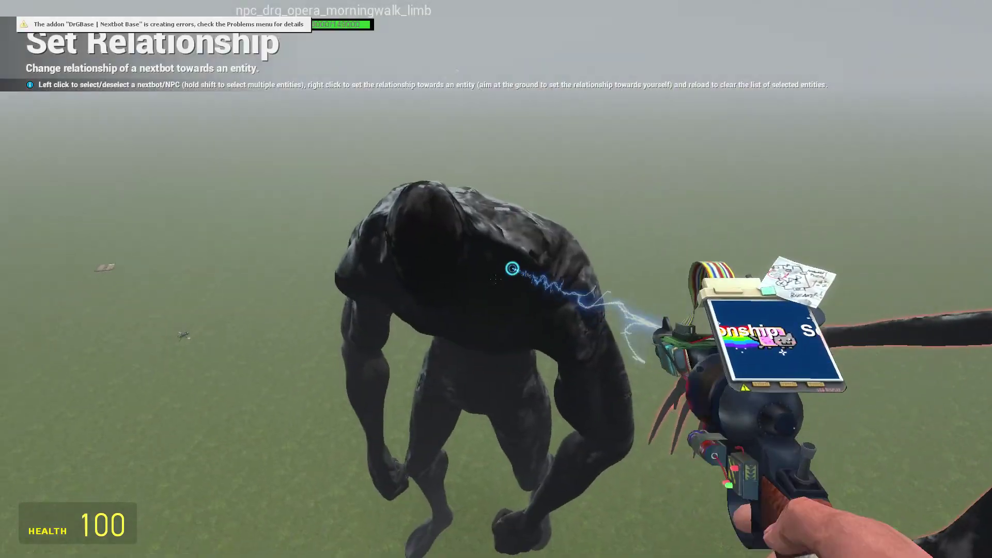
pyautogui.scroll(-1, 496, 279)
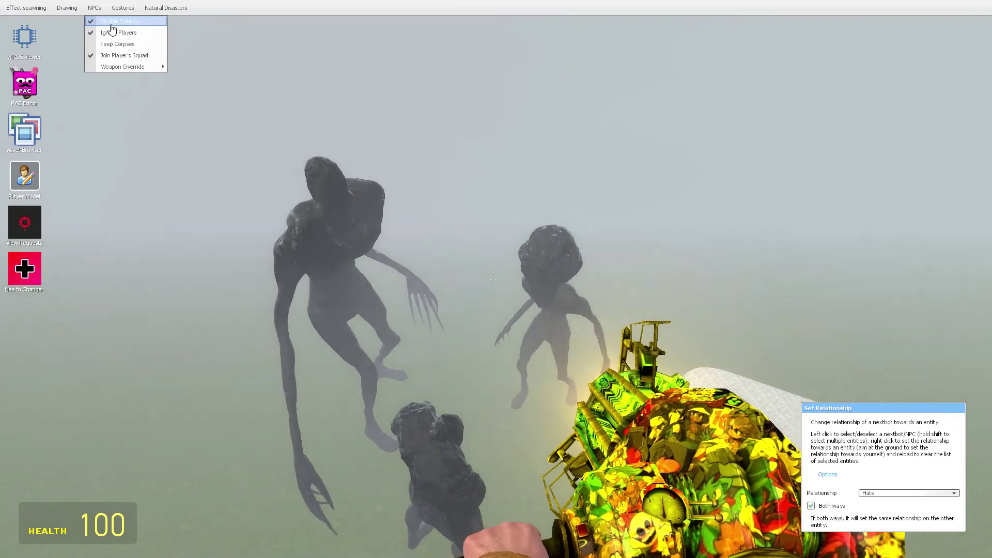
pyautogui.click(111, 22)
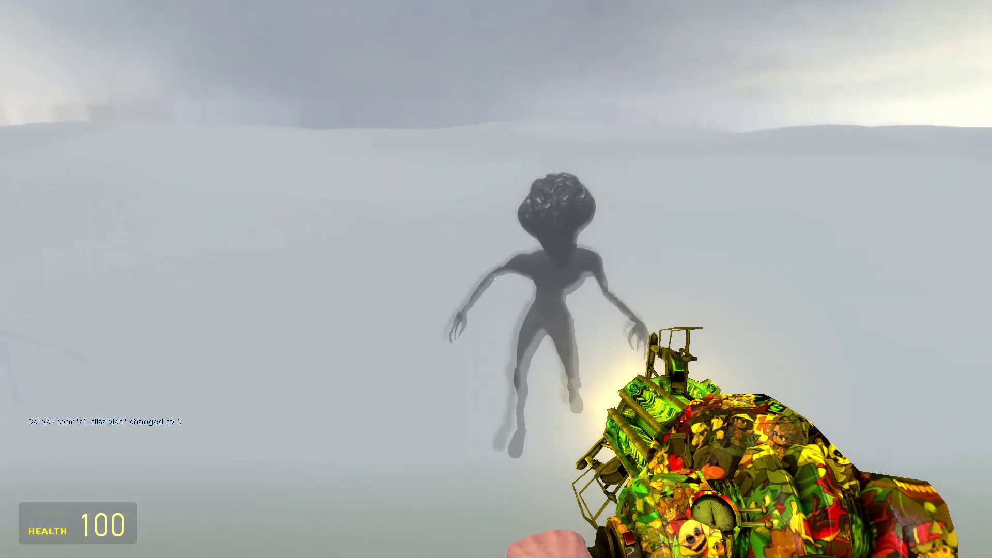
# Shoot at the fighting Morning Walk nextbots, then reopen the DrGBase nextbot list.
pyautogui.click(495, 279)
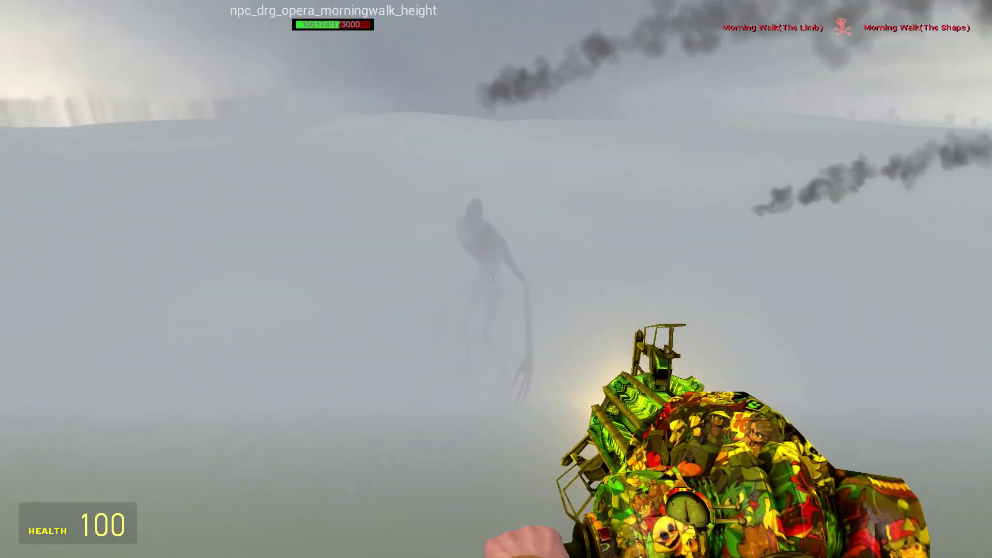
pyautogui.click(497, 279)
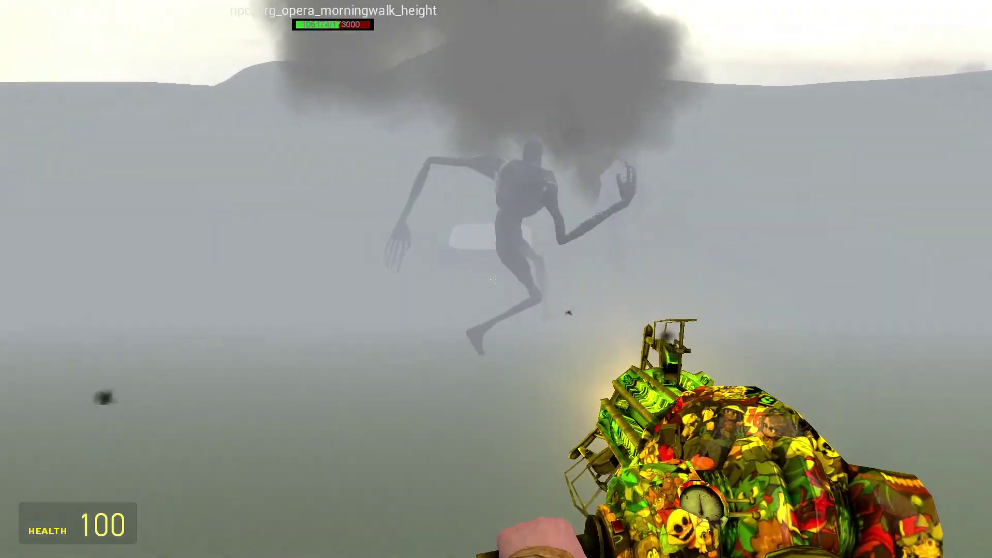
pyautogui.scroll(-1, 495, 279)
pyautogui.scroll(-1, 496, 280)
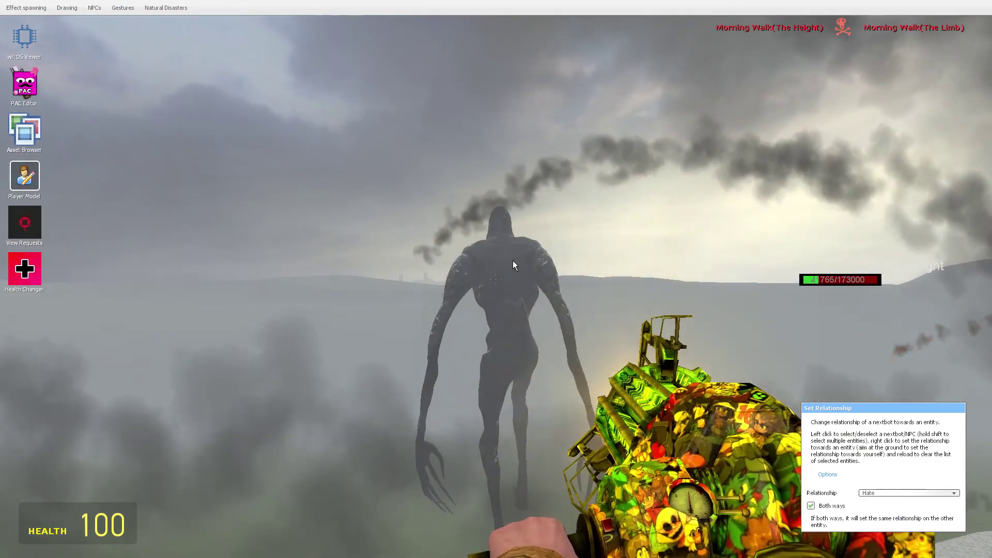
pyautogui.click(512, 261)
pyautogui.press('q')
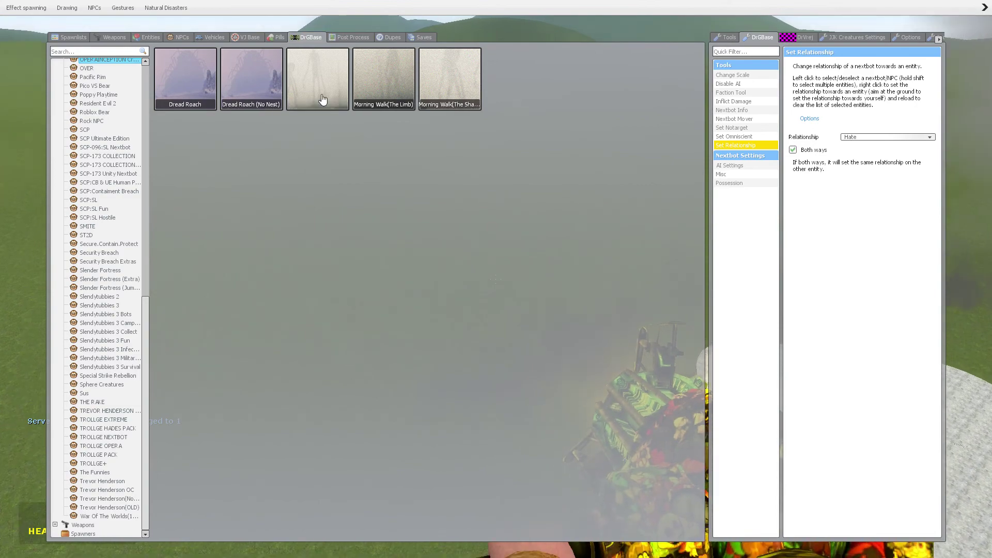
# Spawn Morning Walk (The Height), turn AI thinking back on, and fire at the creatures.
pyautogui.click(330, 86)
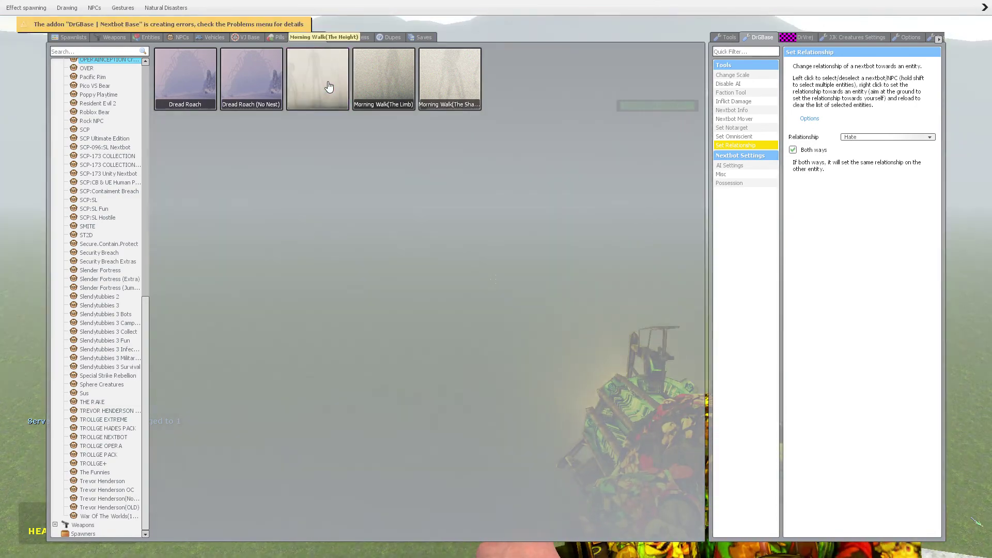
pyautogui.click(101, 481)
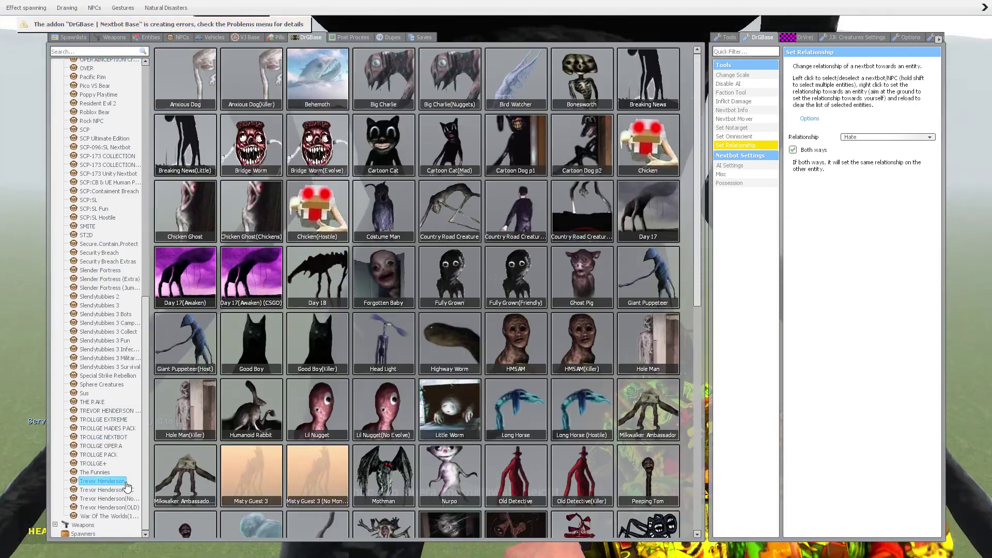
pyautogui.scroll(-5, 358, 305)
pyautogui.press('q')
pyautogui.press('q')
pyautogui.scroll(-5, 359, 304)
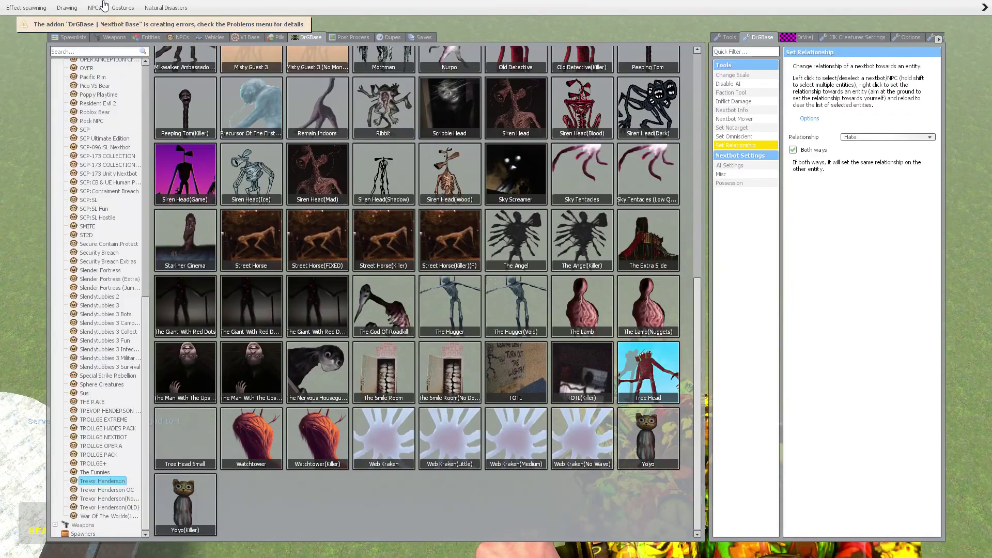
pyautogui.click(111, 22)
pyautogui.press('q')
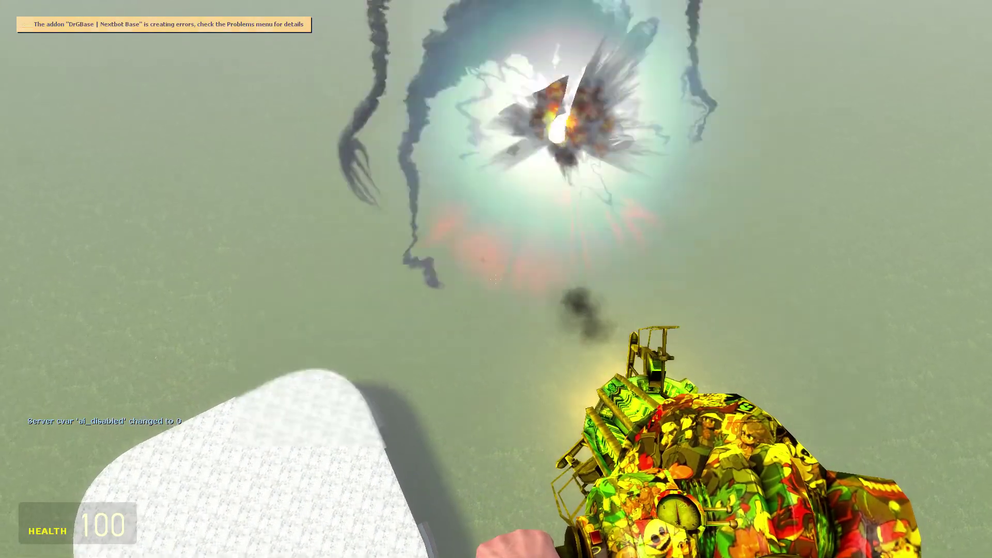
pyautogui.click(496, 279)
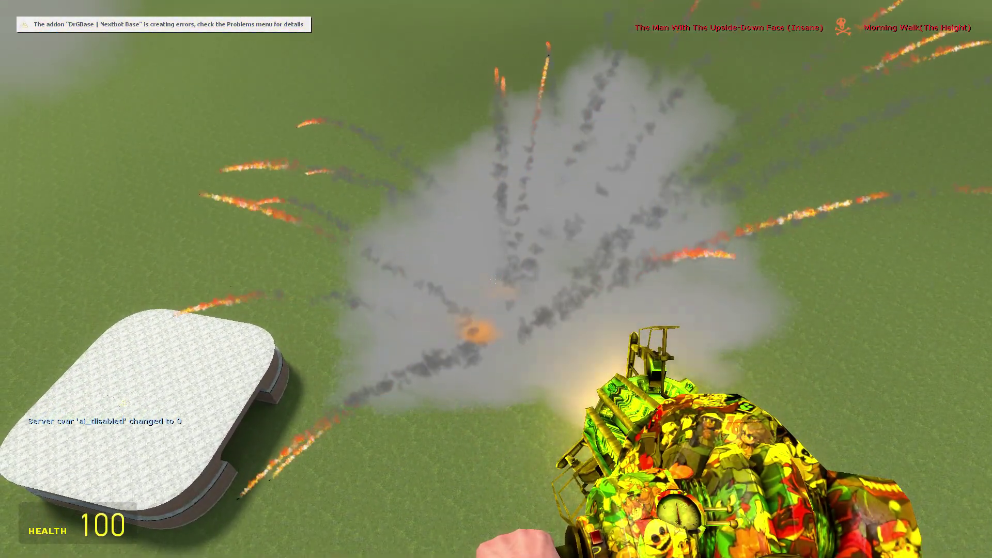
# Walk up to the red creature and remove it from the world.
pyautogui.press('w')
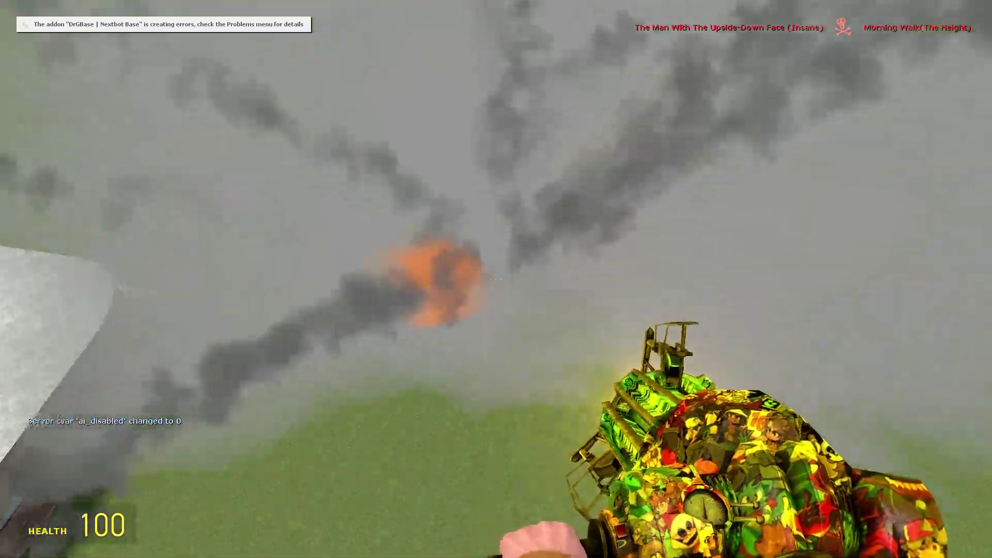
pyautogui.press('w')
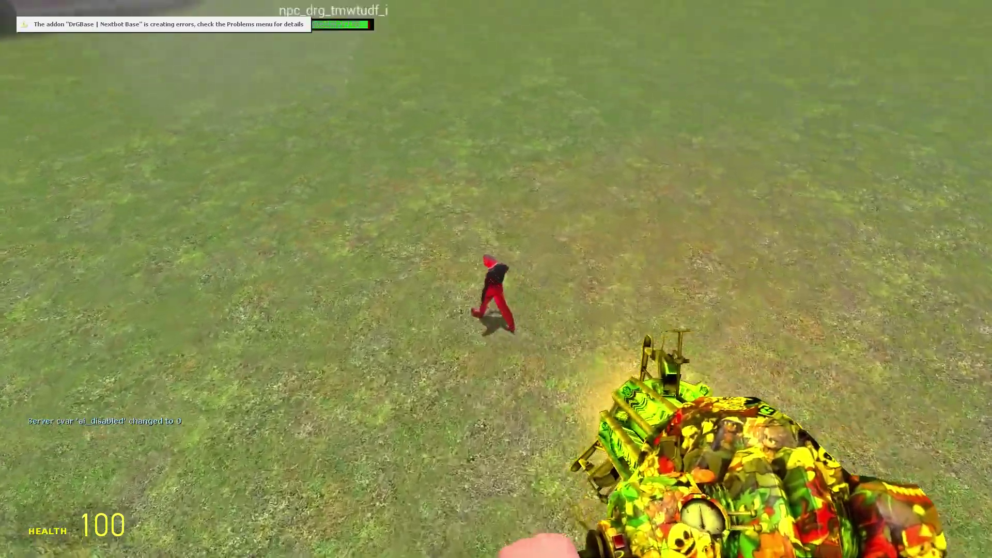
pyautogui.press('w')
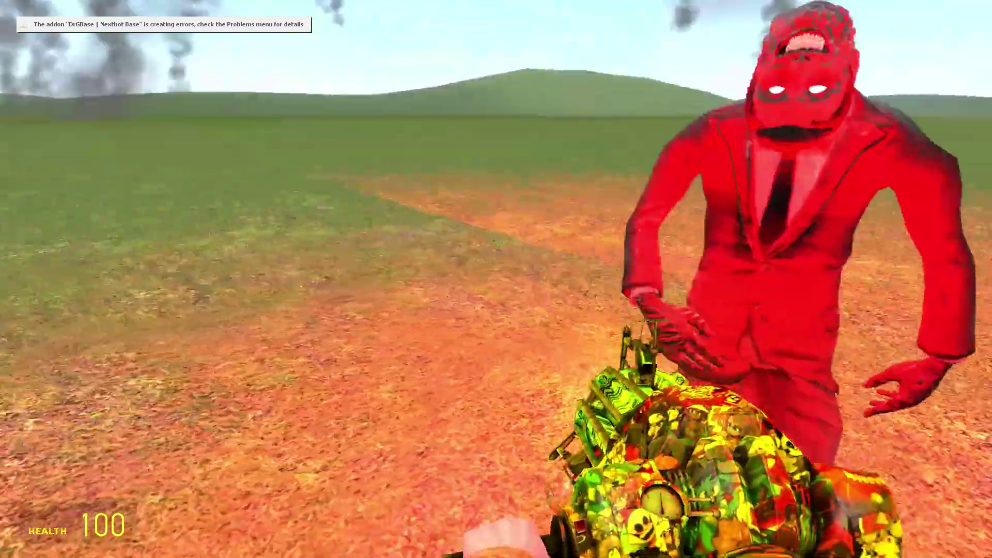
pyautogui.press('c')
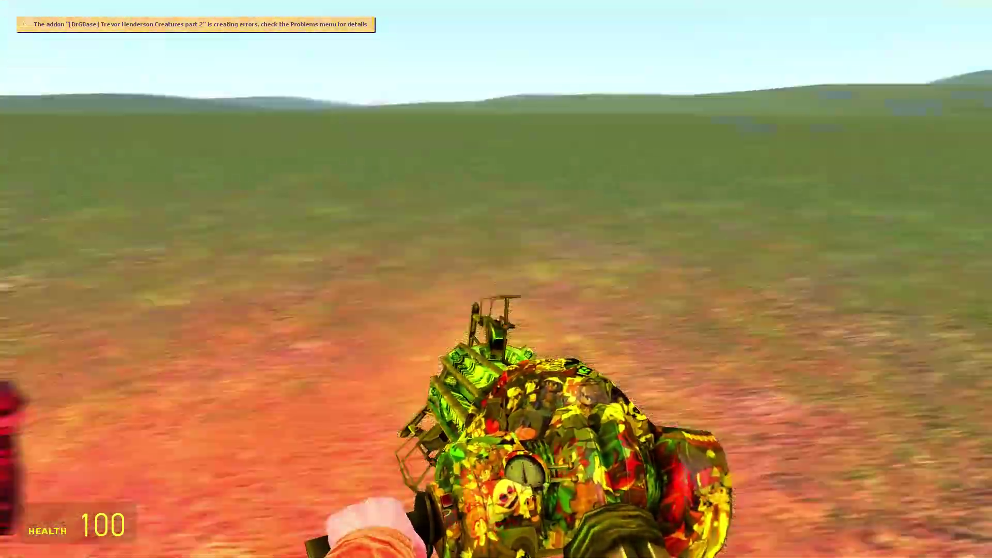
pyautogui.press('c')
pyautogui.press('c')
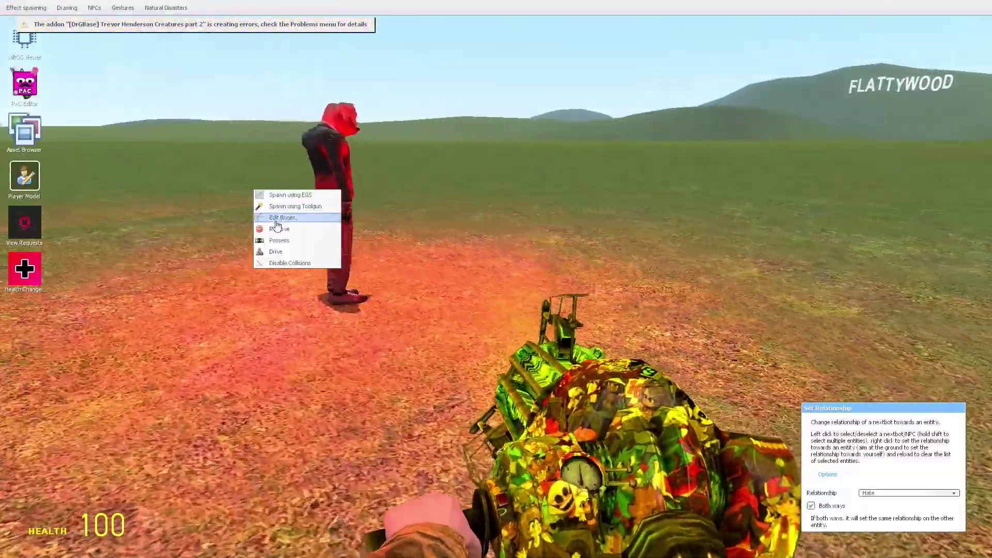
pyautogui.click(276, 223)
# Spawn another Morning Walk (The Height) from the spawn menu.
pyautogui.press('q')
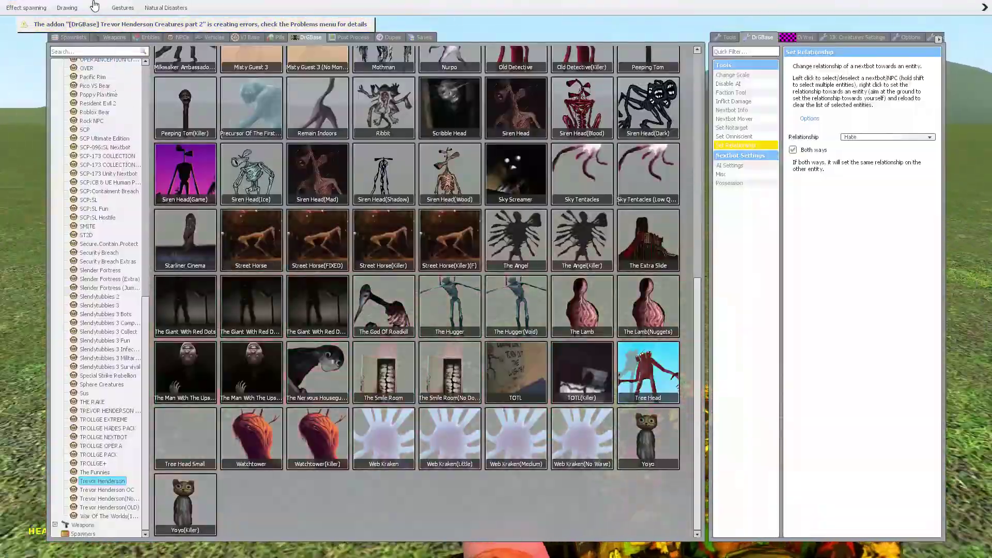
pyautogui.click(95, 60)
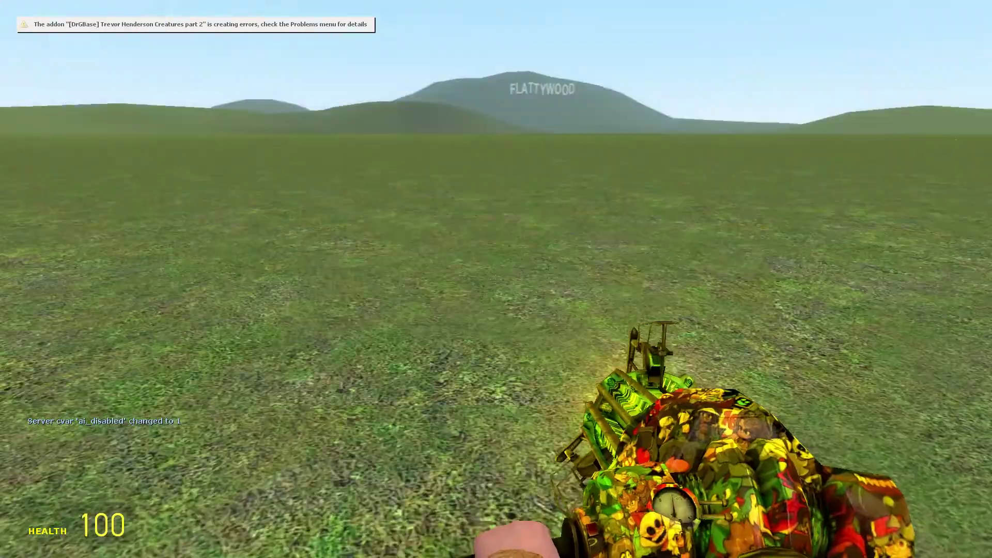
pyautogui.press('q')
pyautogui.press('q')
pyautogui.click(322, 99)
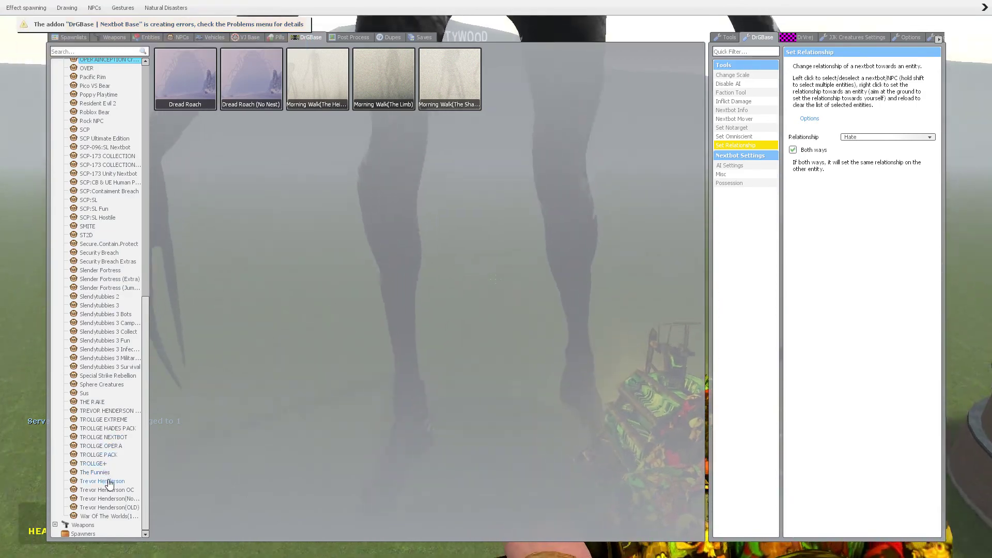
# Turn NPC AI thinking back on and watch the creatures fight.
pyautogui.click(101, 481)
pyautogui.press('q')
pyautogui.press('q')
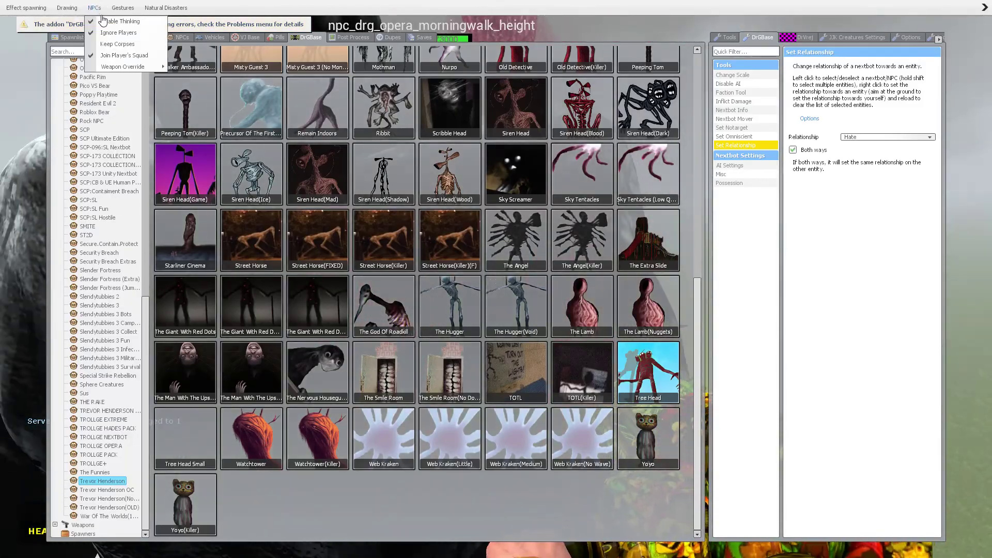
pyautogui.click(116, 21)
pyautogui.press('q')
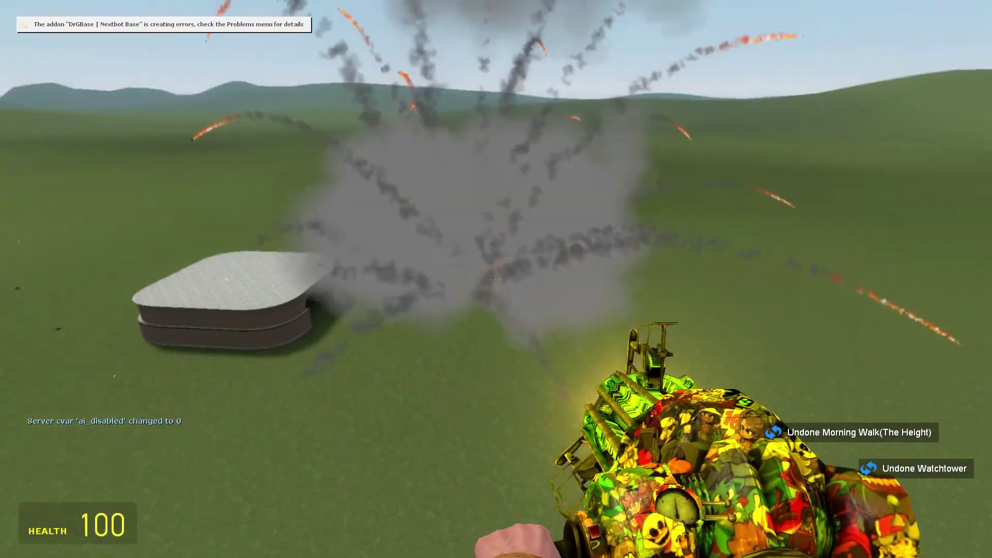
# Spawn the giant pink Watchtower (Killer) in front of the player.
pyautogui.press('q')
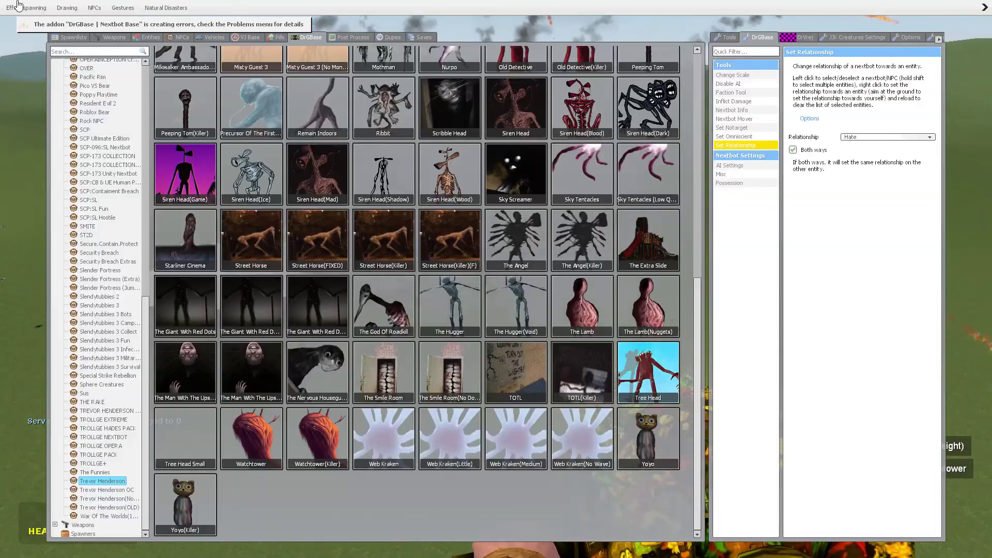
pyautogui.click(316, 445)
pyautogui.press('q')
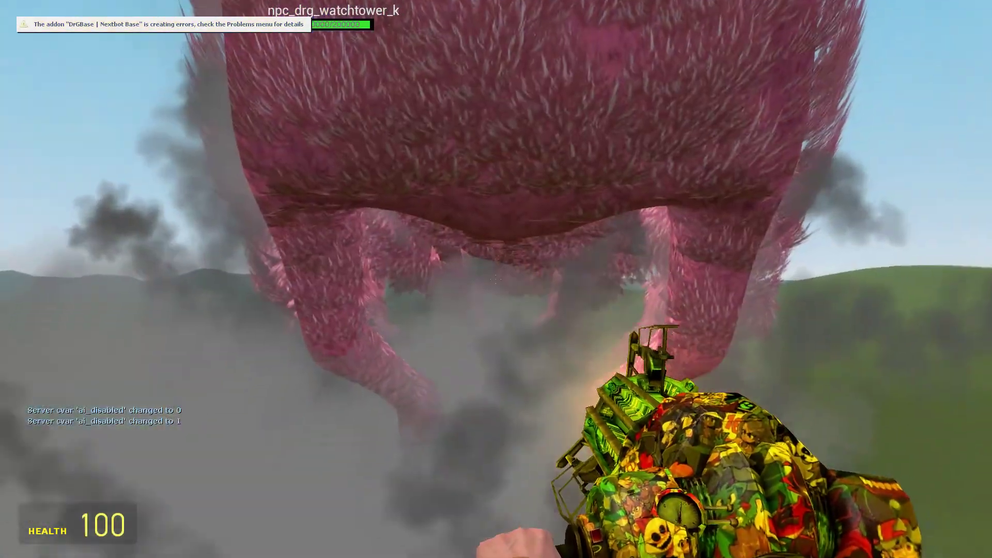
# Undo the Watchtower (Killer) and spawn it again.
pyautogui.press('z')
pyautogui.press('q')
pyautogui.click(323, 445)
pyautogui.press('q')
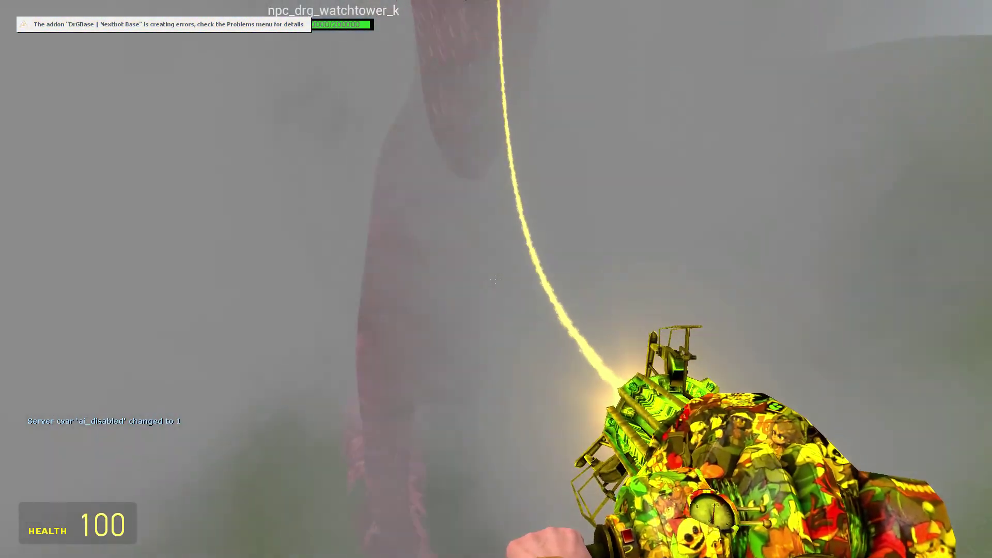
# Undo the Watchtower (Killer) and spawn Morning Walk (The Height).
pyautogui.press('q')
pyautogui.click(116, 70)
pyautogui.press('q')
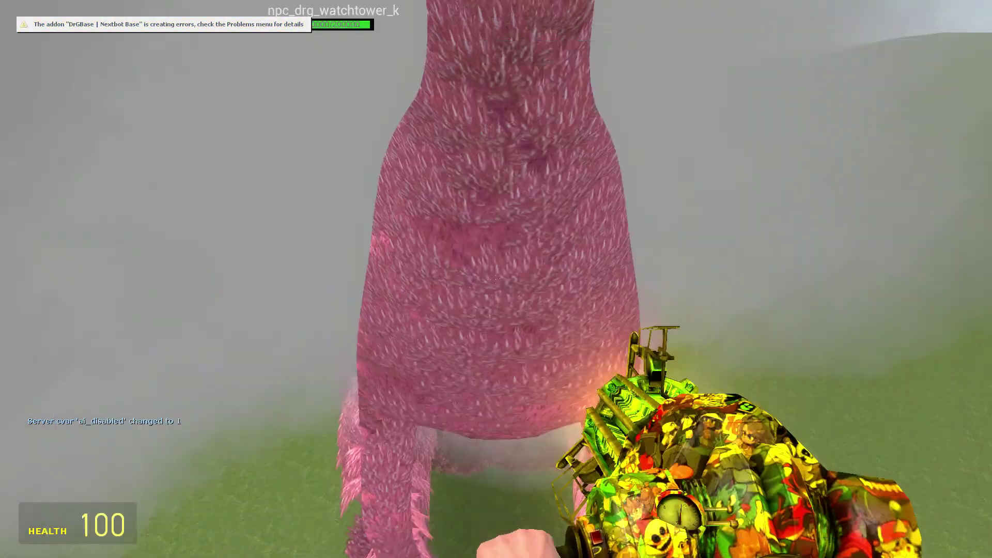
pyautogui.press('z')
pyautogui.press('q')
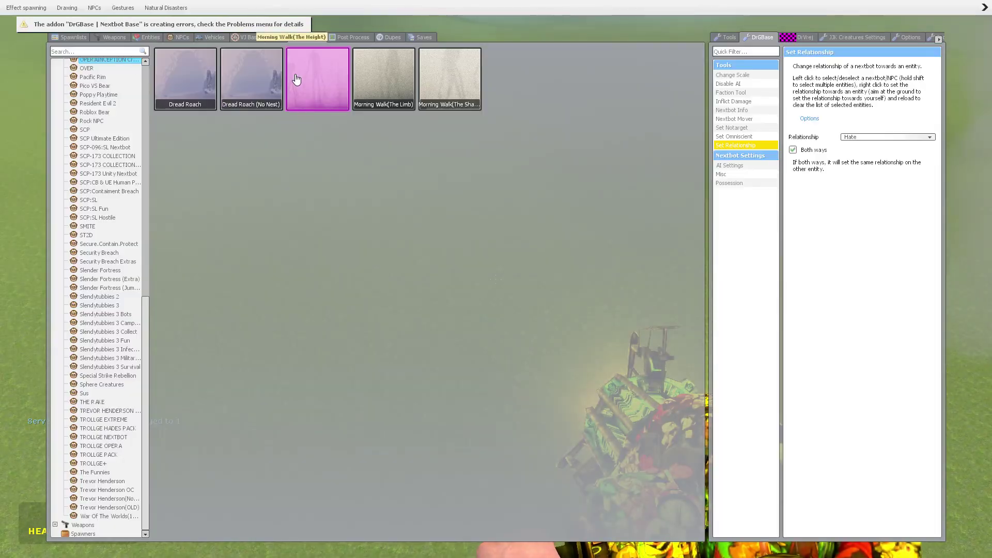
pyautogui.click(297, 79)
# Turn off ai_ignoreplayers so creatures target the player.
pyautogui.click(31, 7)
pyautogui.press('q')
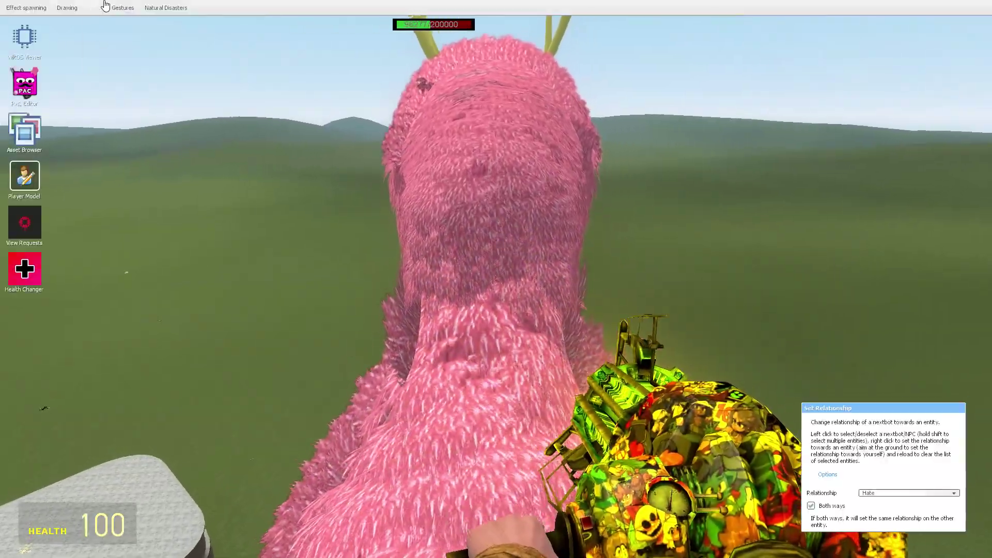
pyautogui.click(106, 33)
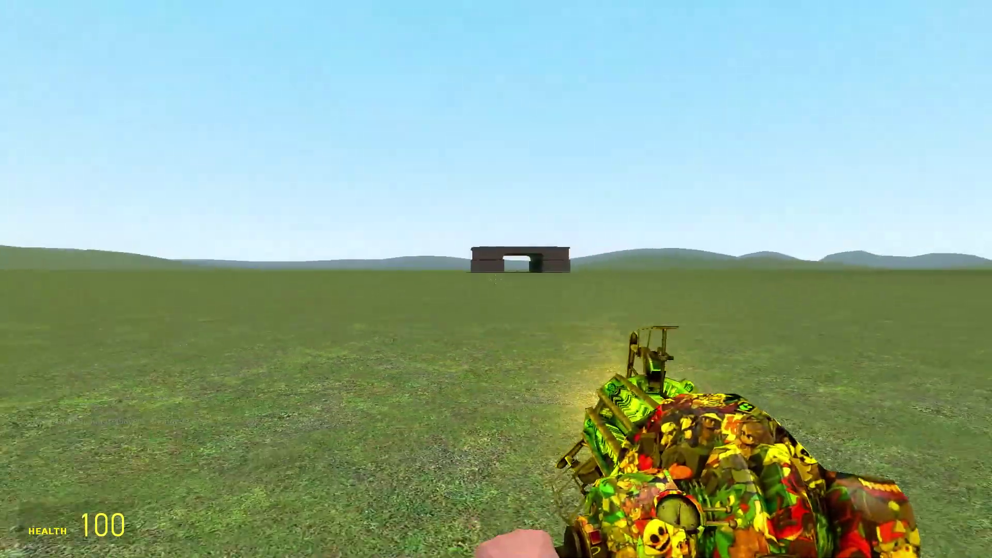
# Remove everything spawned on the map with Clean Up Everything.
pyautogui.press('q')
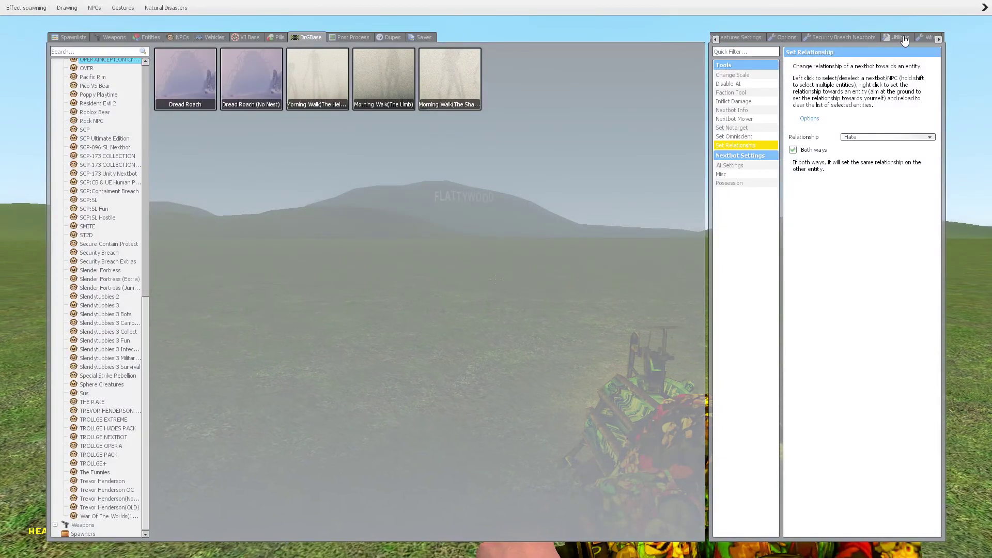
pyautogui.click(824, 82)
pyautogui.press('q')
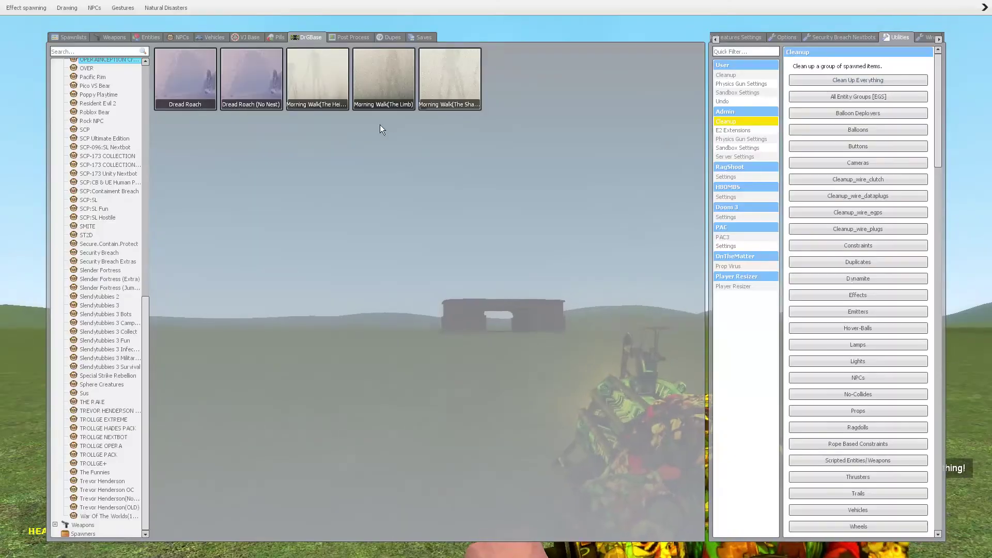
# Browse the ST2D and Secure.Contain.Protect categories, then search spawnables for 'lucky'.
pyautogui.click(88, 235)
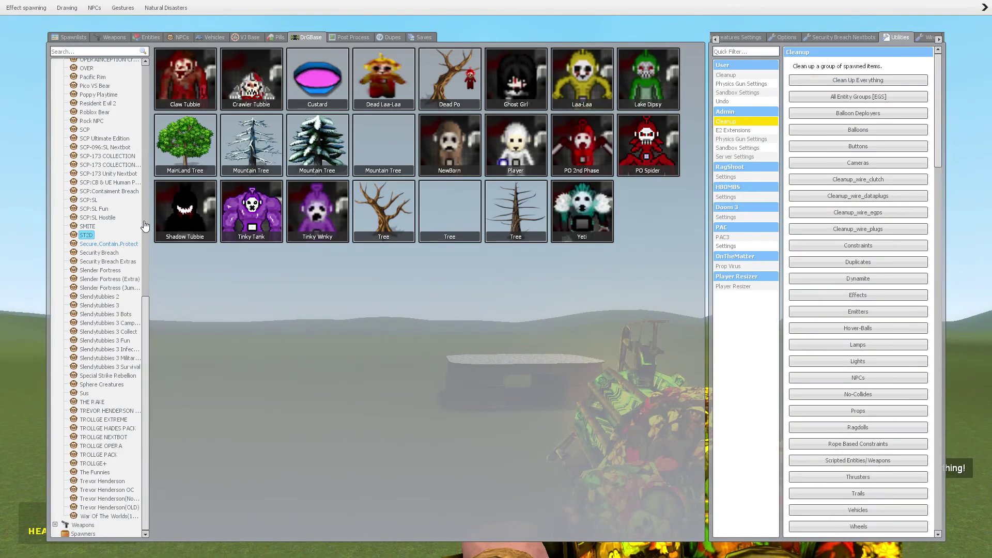
pyautogui.click(109, 244)
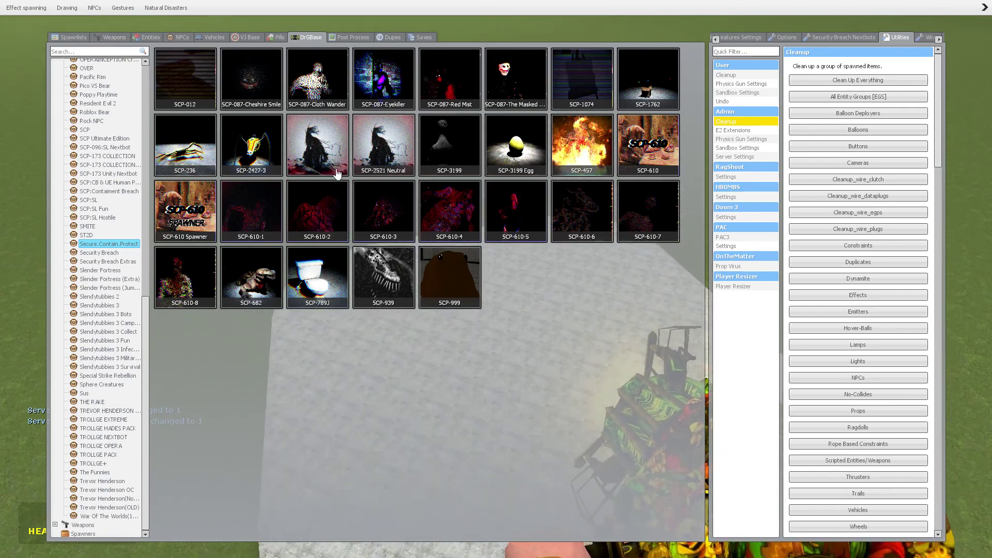
pyautogui.click(103, 53)
pyautogui.write('lucky')
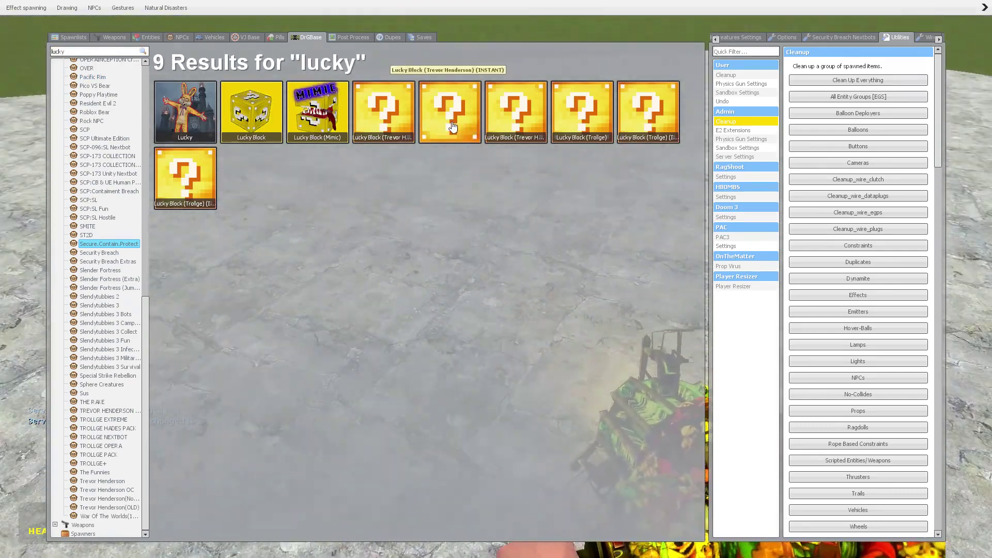
# Spawn an instant Trevor Henderson lucky block and remove its Siren Head.
pyautogui.click(453, 125)
pyautogui.press('c')
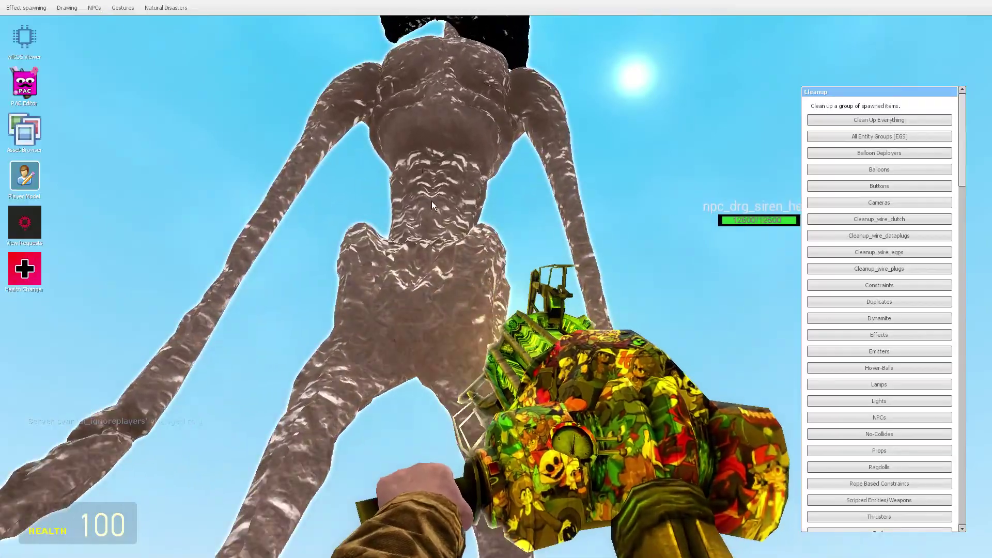
pyautogui.rightClick(427, 197)
pyautogui.click(446, 237)
# Spawn a normal Trevor Henderson lucky block and switch to the pistol.
pyautogui.press('q')
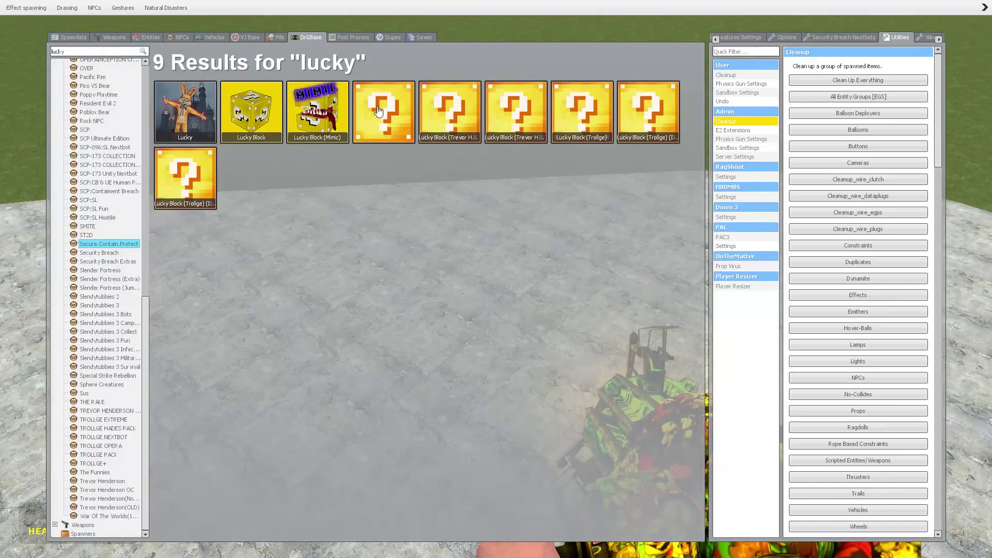
pyautogui.click(379, 112)
pyautogui.press('q')
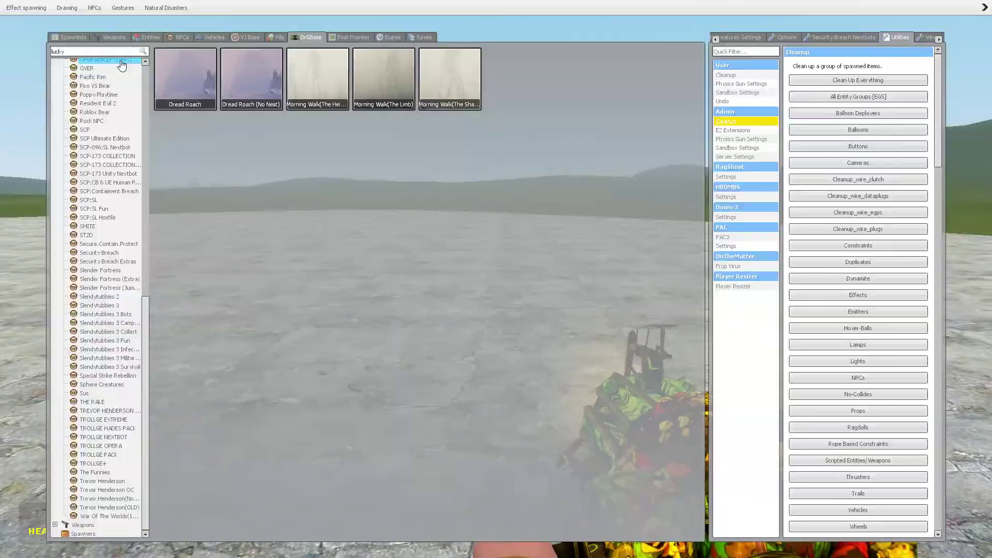
pyautogui.press('q')
pyautogui.press('q')
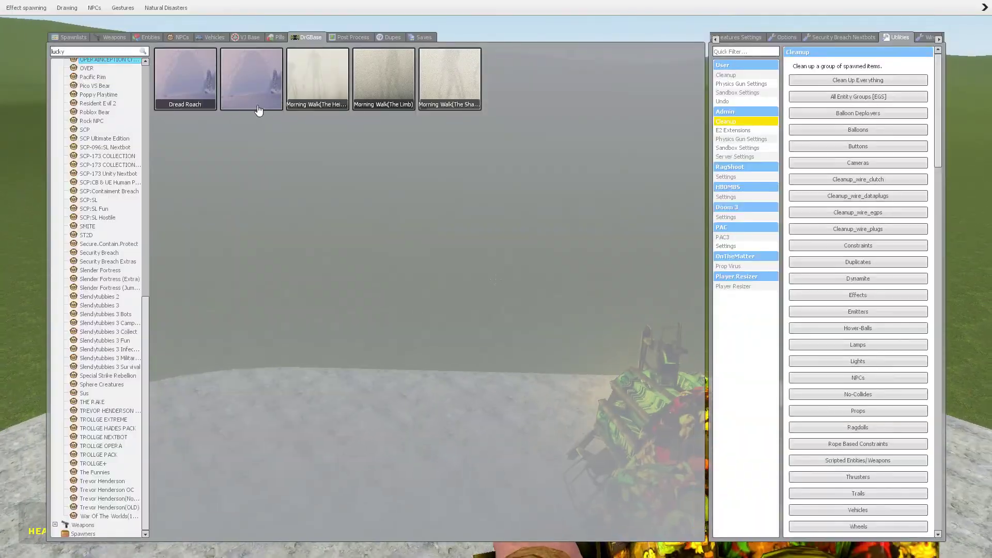
pyautogui.press('q')
pyautogui.scroll(-1, 496, 279)
pyautogui.click(496, 280)
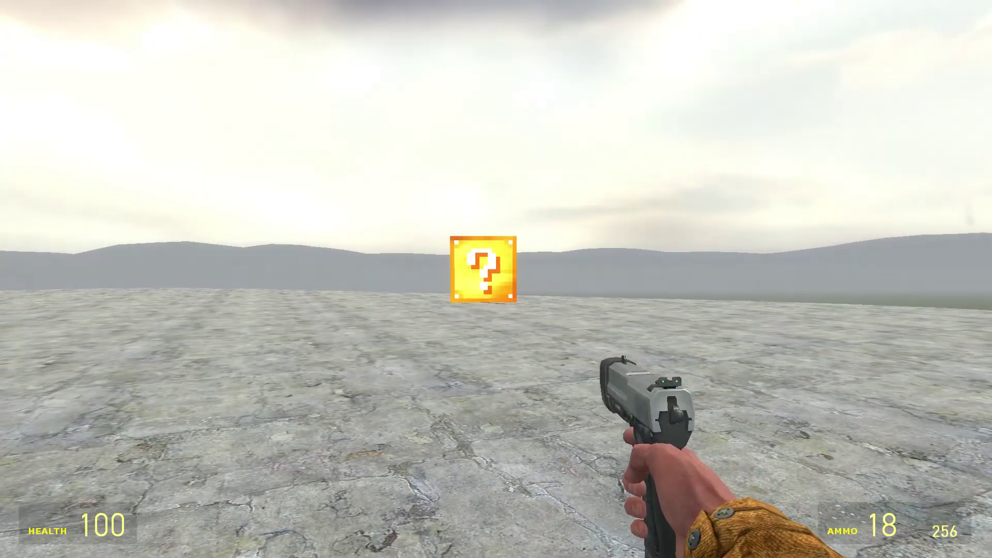
pyautogui.scroll(-1, 496, 280)
pyautogui.scroll(-1, 496, 280)
# Switch back to the large colourful gun and let the nextbots fight.
pyautogui.click(496, 279)
pyautogui.press('c')
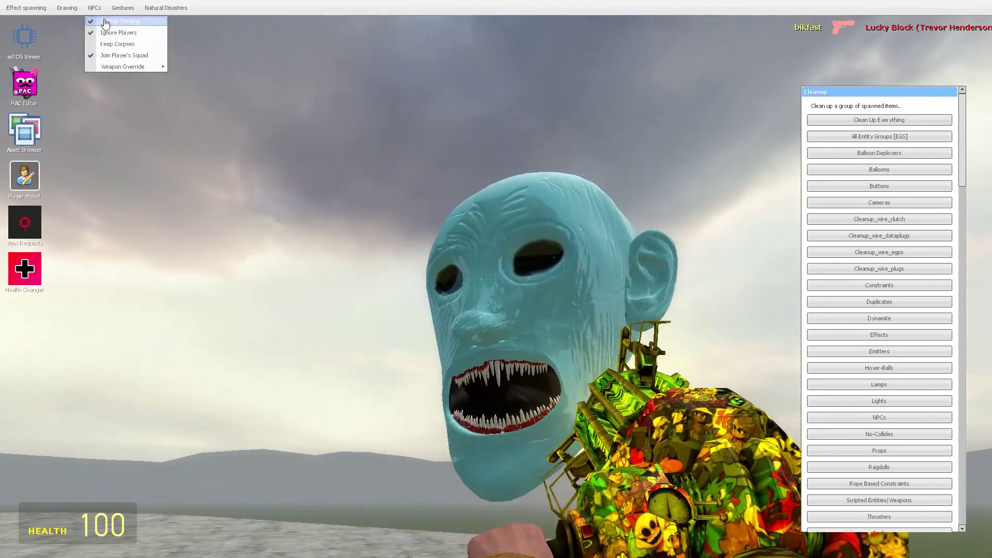
pyautogui.press('c')
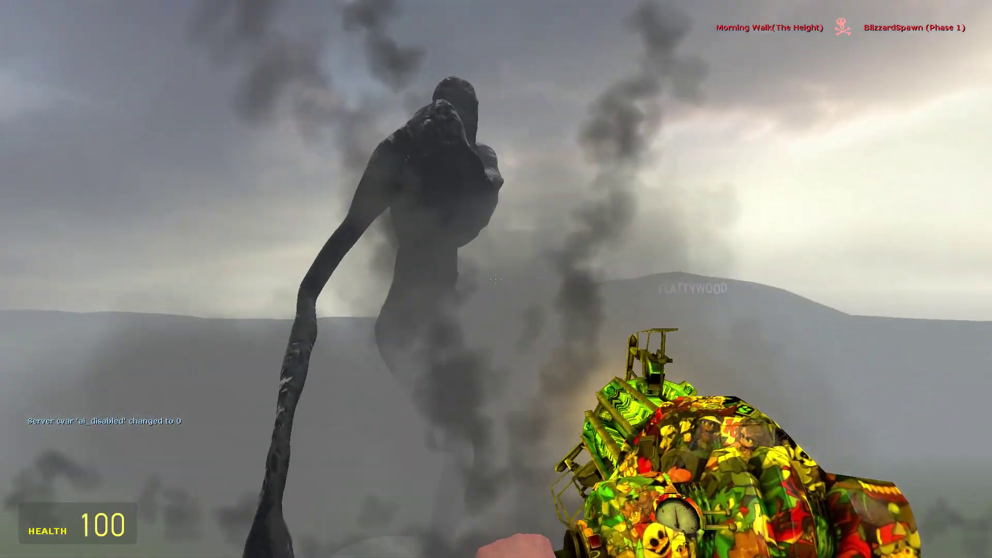
# Remove the giant Morning Walk (The Height) through its context menu.
pyautogui.press('c')
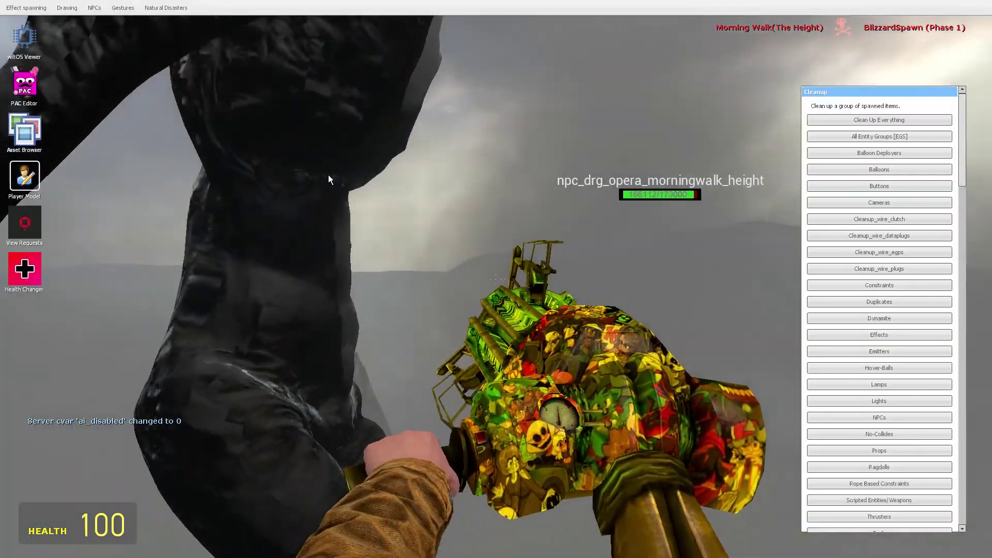
pyautogui.rightClick(303, 172)
pyautogui.click(320, 210)
pyautogui.press('q')
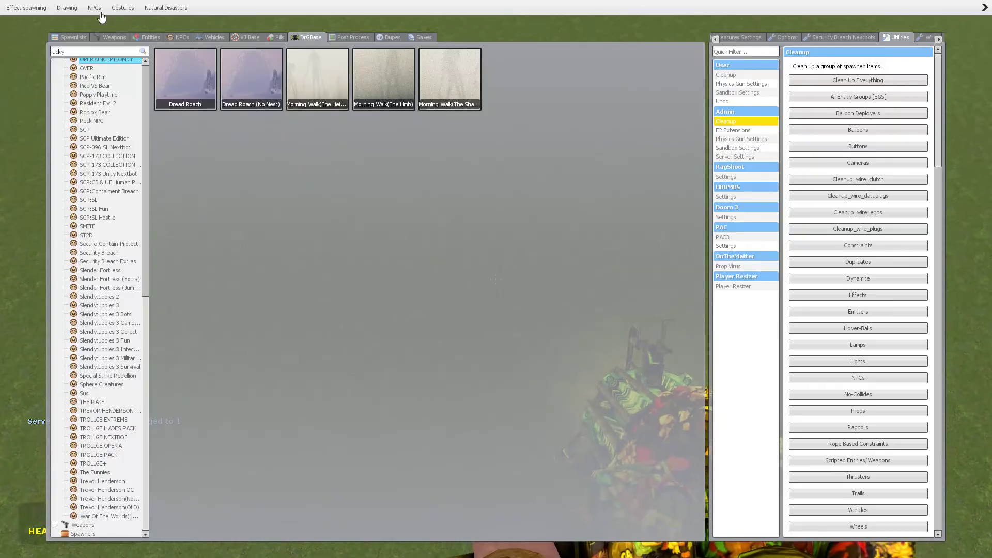
# Spawn and place the large white platform, then switch weapons.
pyautogui.click(361, 83)
pyautogui.click(497, 279)
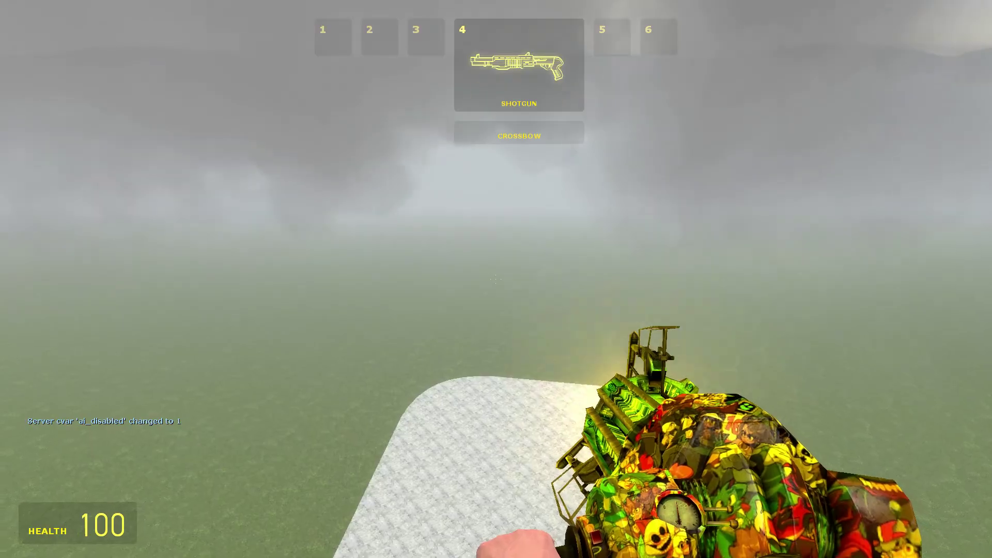
pyautogui.click(495, 279)
pyautogui.rightClick(496, 280)
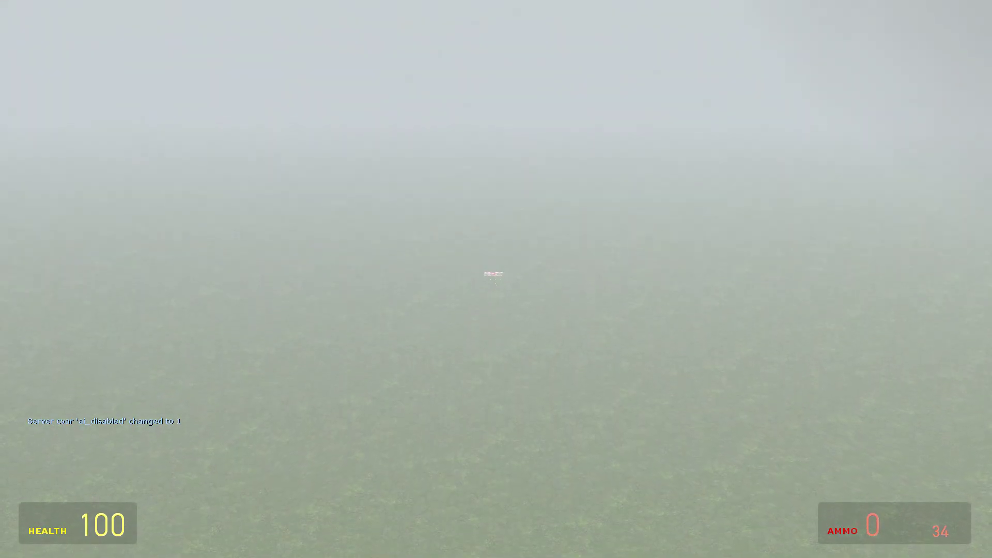
pyautogui.press('2')
# Spawn a lucky block on the platform and shoot it open.
pyautogui.press('q')
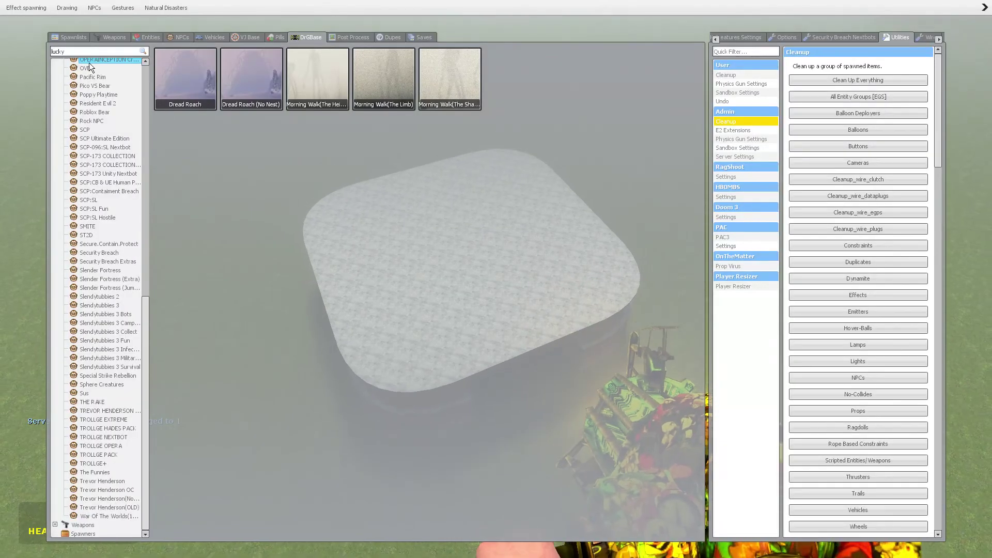
pyautogui.press('q')
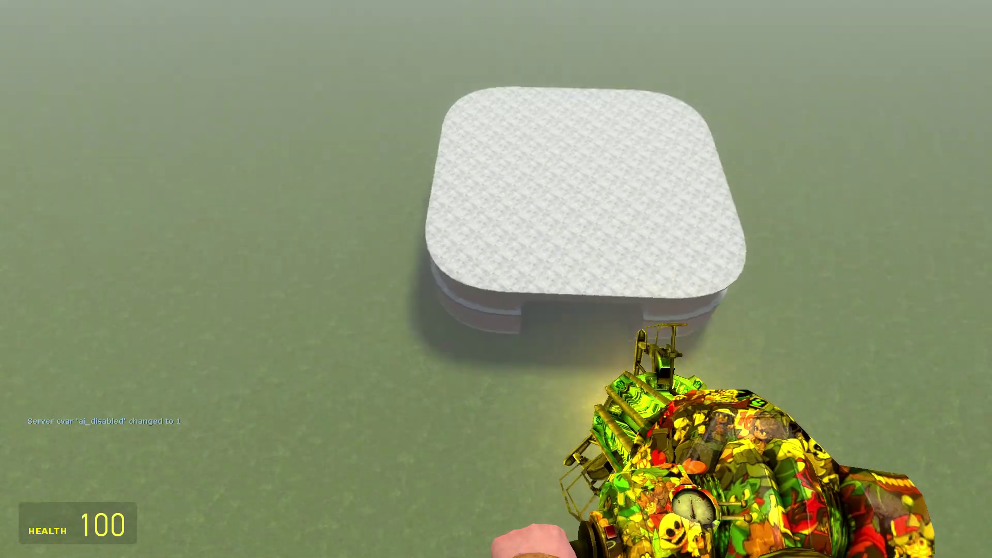
pyautogui.press('q')
pyautogui.click(383, 113)
pyautogui.press('q')
pyautogui.press('2')
pyautogui.press('w')
pyautogui.press('4')
pyautogui.click(496, 279)
pyautogui.press('w')
pyautogui.click(496, 279)
pyautogui.press('1')
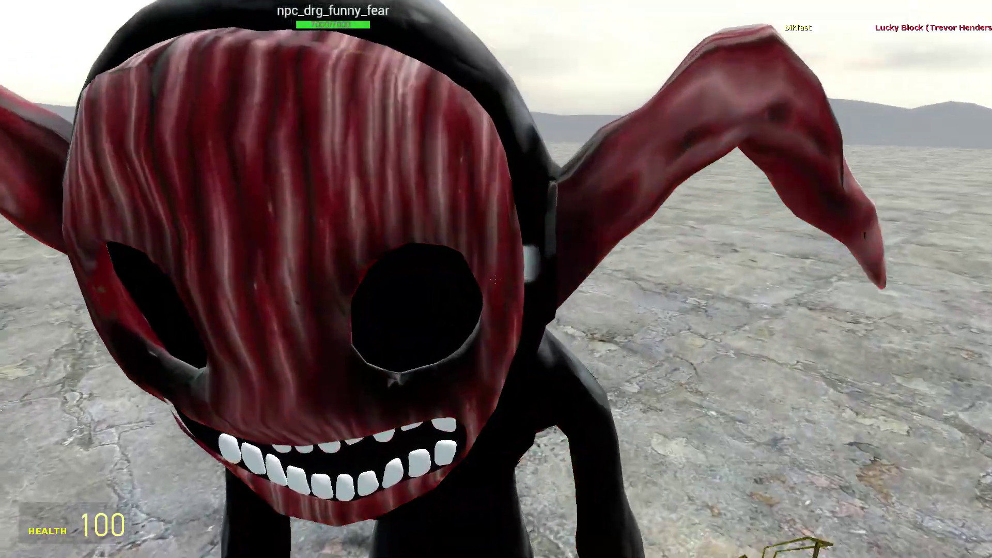
pyautogui.press('s')
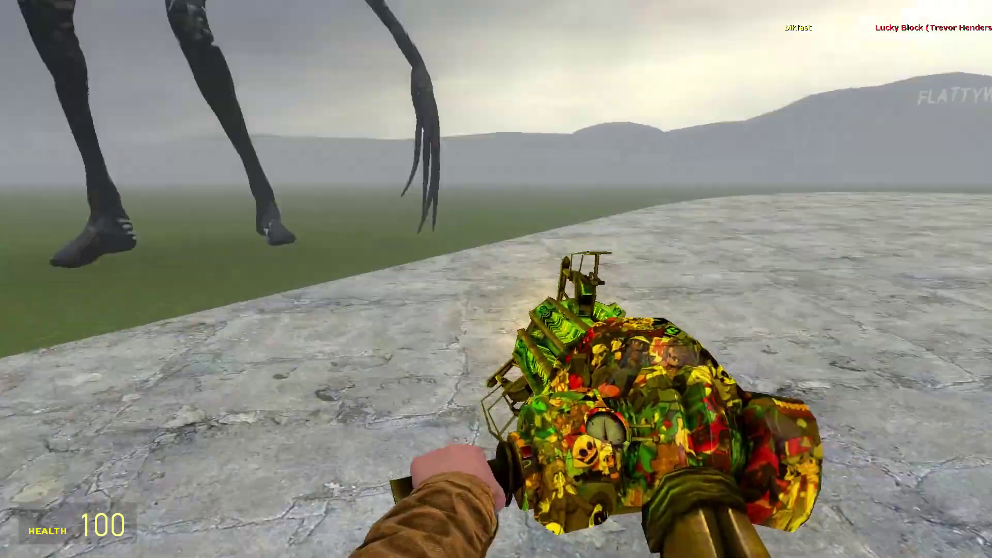
# Turn NPC AI back on so Morning Walk (The Height) kills Funny Fear.
pyautogui.press('c')
pyautogui.click(94, 7)
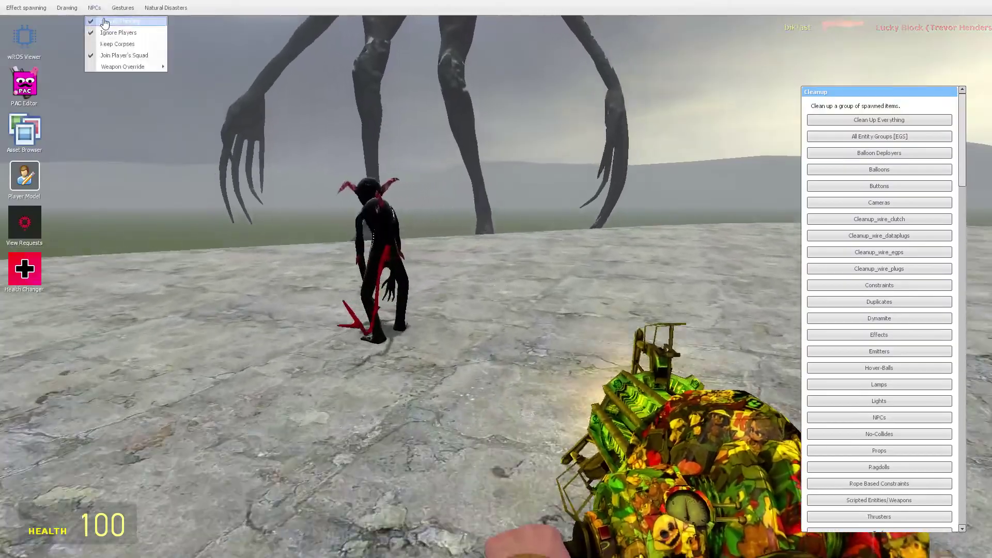
pyautogui.click(104, 22)
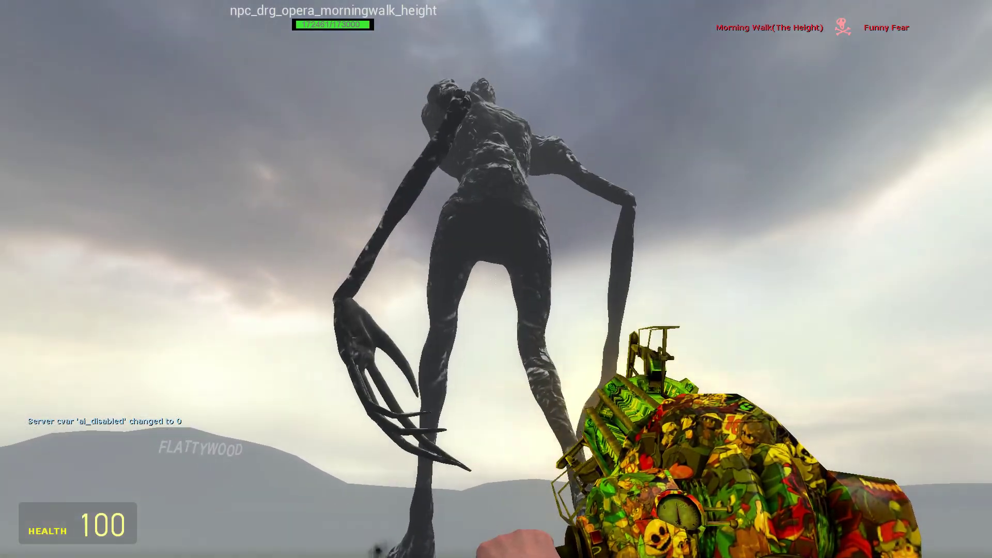
# Remove the giant Morning Walk (The Height) nextbot.
pyautogui.press('c')
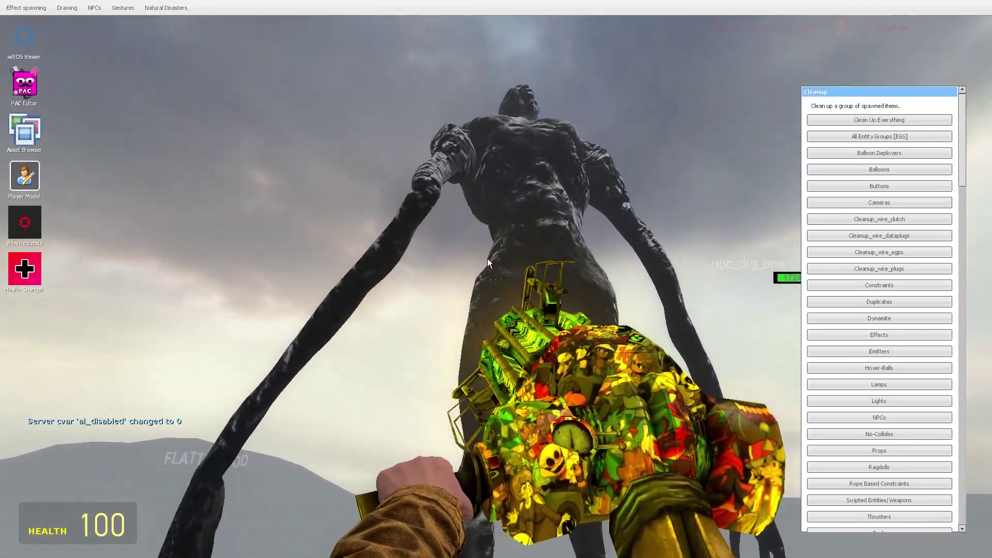
pyautogui.rightClick(605, 265)
pyautogui.click(643, 325)
pyautogui.press('q')
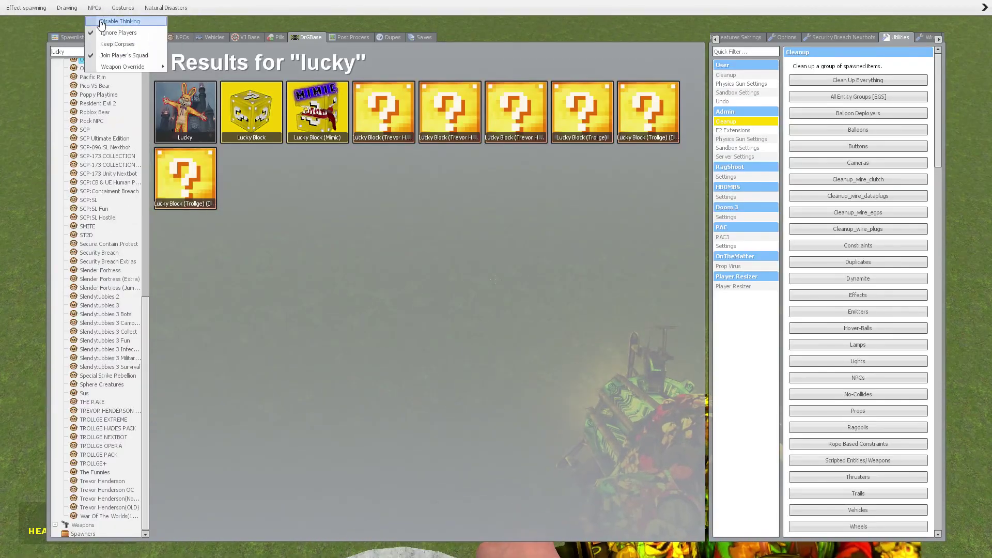
# Spawn a lucky block on the platform and shoot it, releasing Siren Head (Dark).
pyautogui.click(102, 23)
pyautogui.press('q')
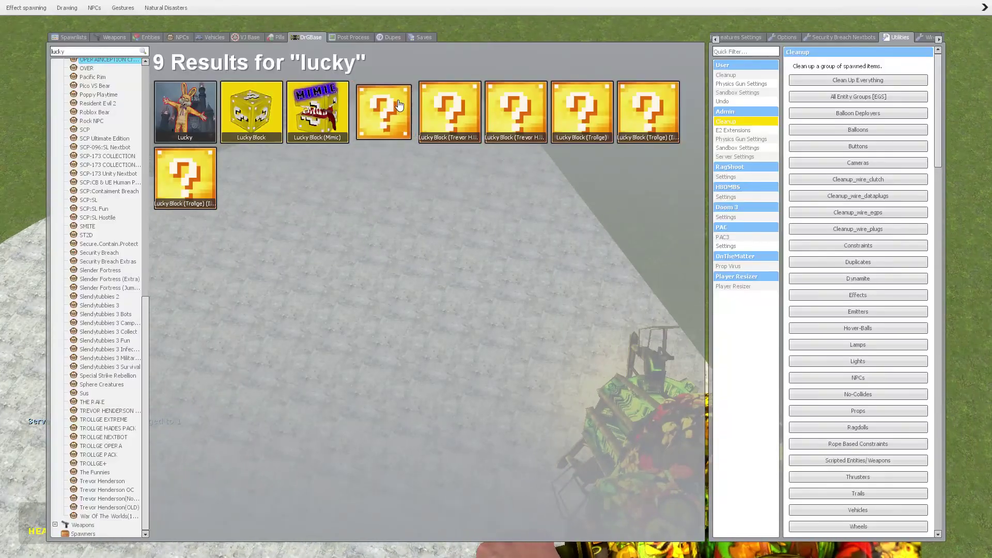
pyautogui.click(399, 106)
pyautogui.press('q')
pyautogui.press('w')
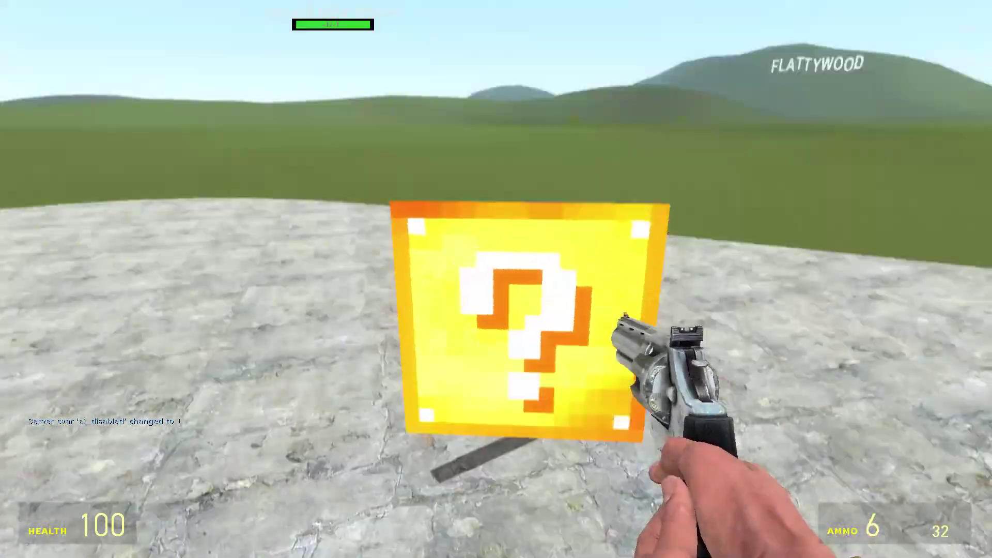
pyautogui.click(496, 279)
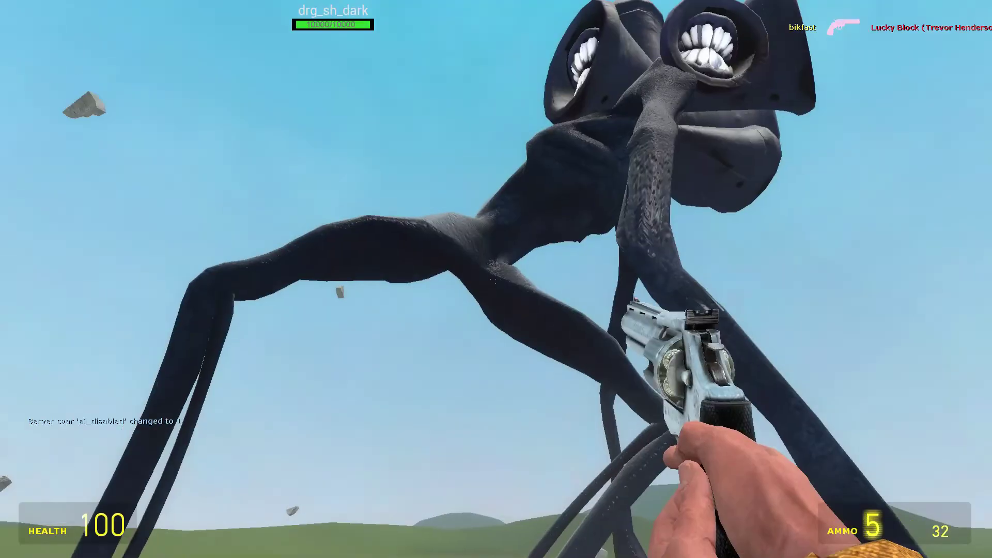
pyautogui.scroll(1, 496, 279)
pyautogui.moveTo(497, 279); pyautogui.dragTo(495, 279)
# Spawn Morning Walk (The Height) and fire explosives while it kills Siren Head.
pyautogui.press('q')
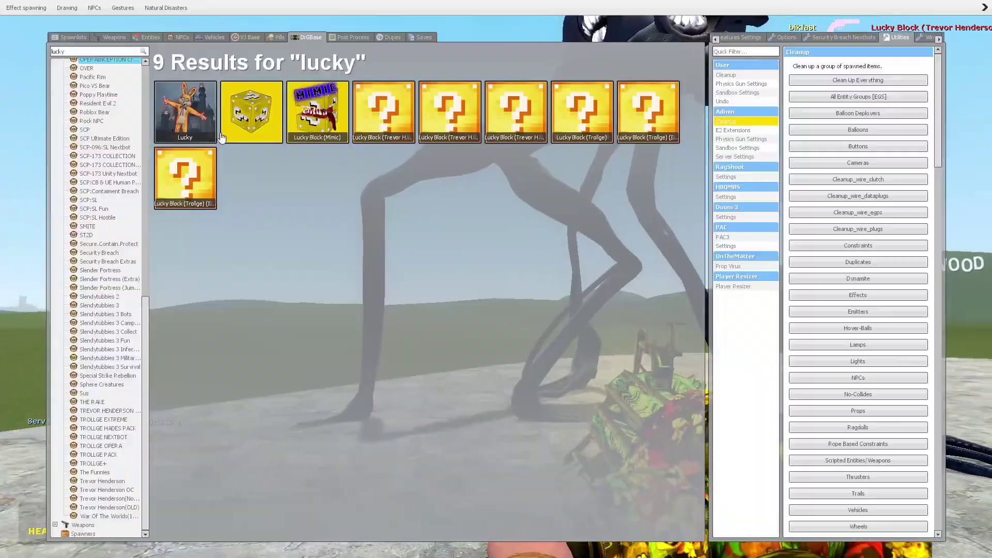
pyautogui.click(131, 67)
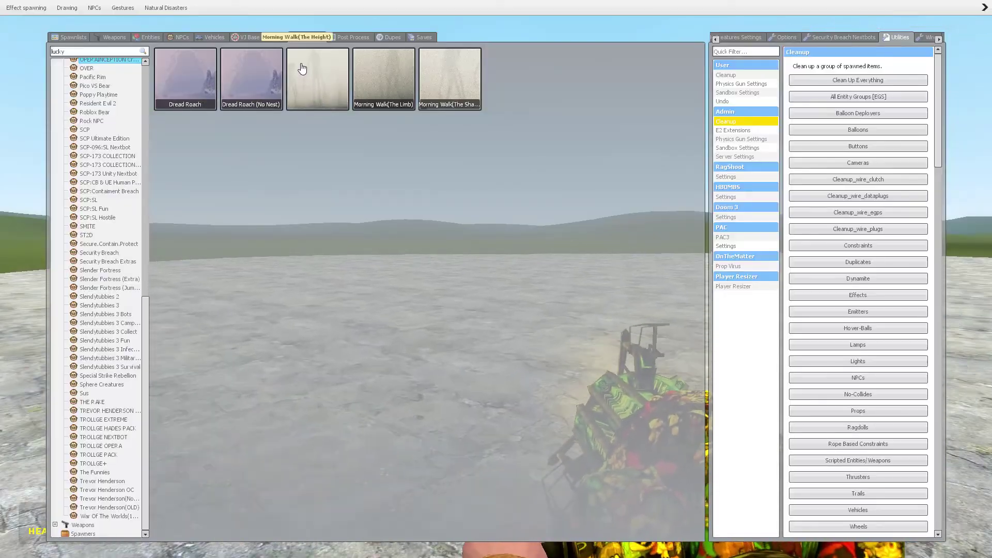
pyautogui.press('q')
pyautogui.press('q')
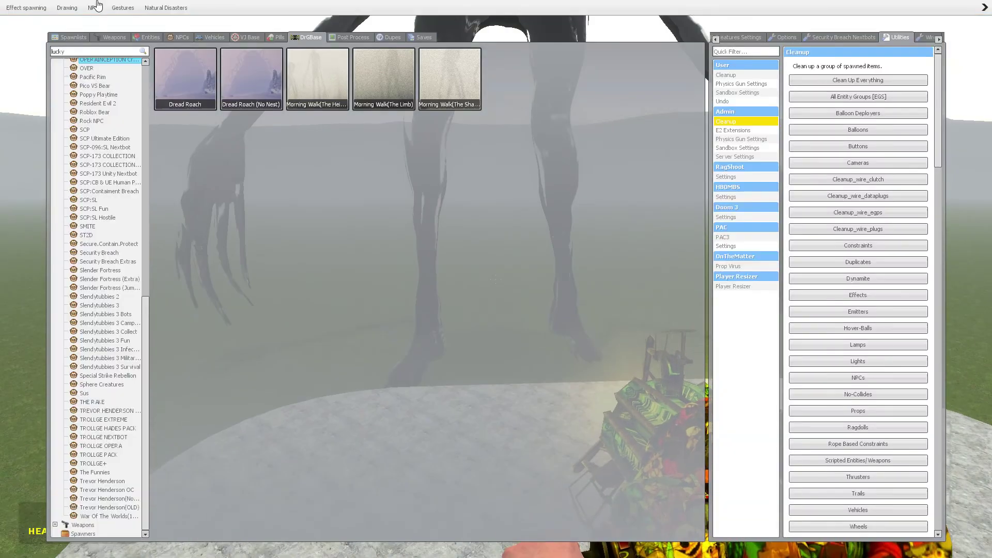
pyautogui.click(108, 23)
pyautogui.press('q')
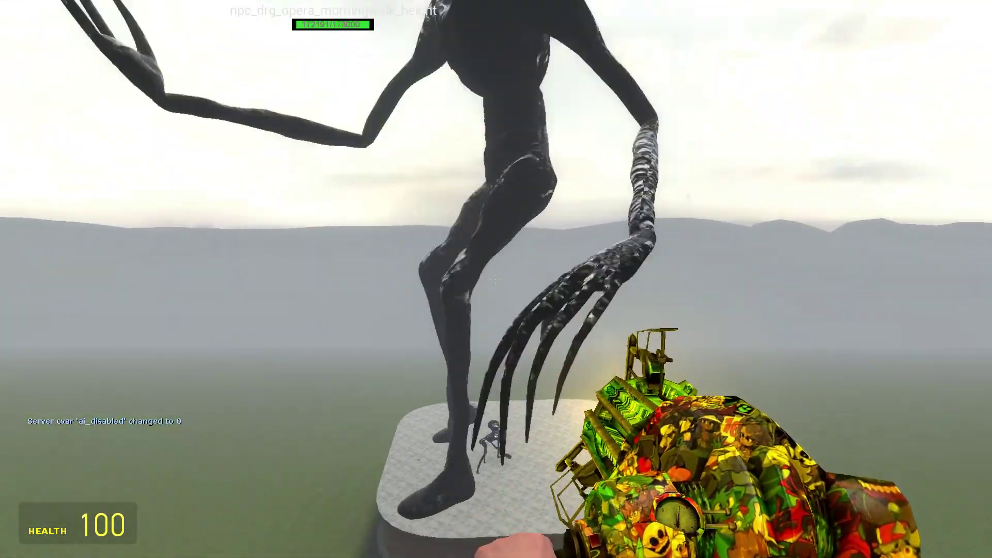
pyautogui.click(496, 278)
pyautogui.click(496, 279)
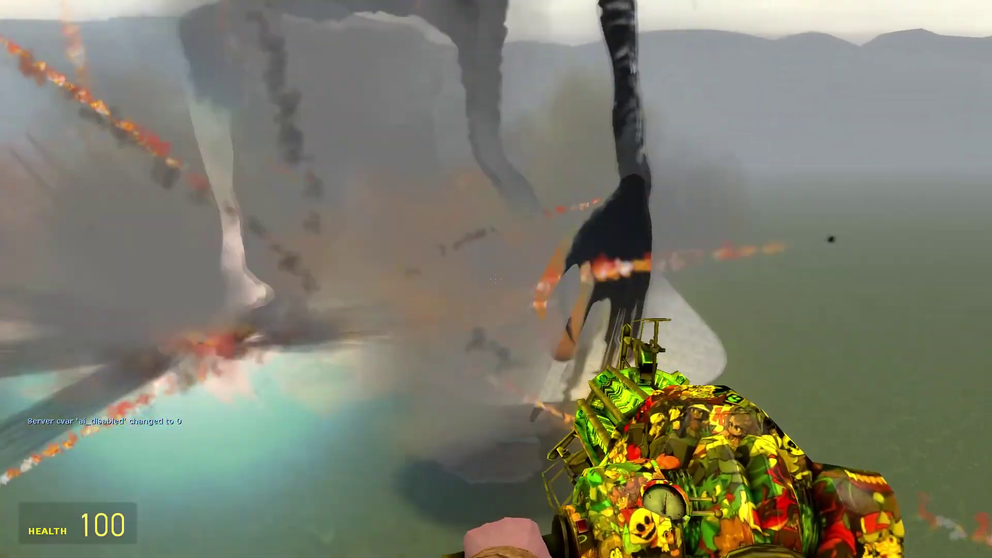
pyautogui.click(495, 279)
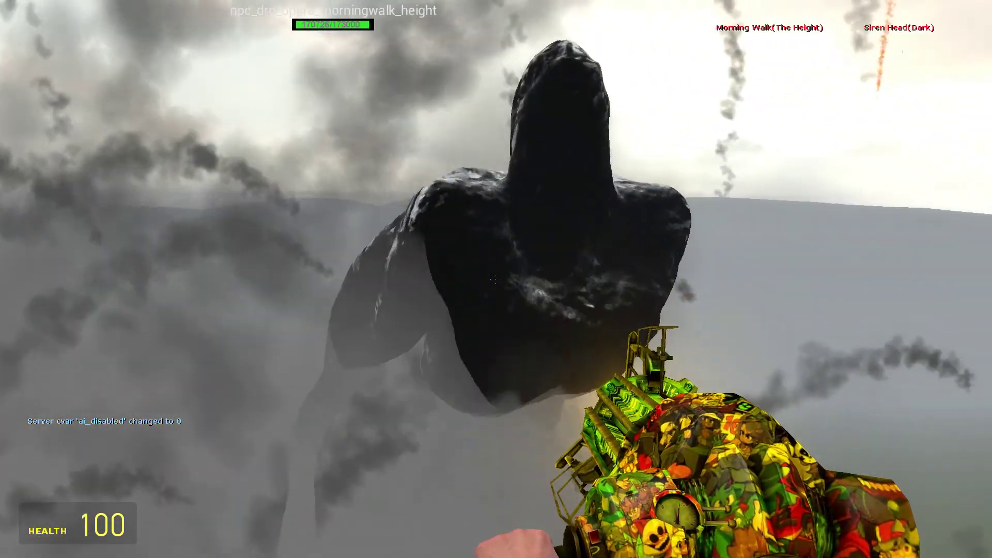
pyautogui.press('c')
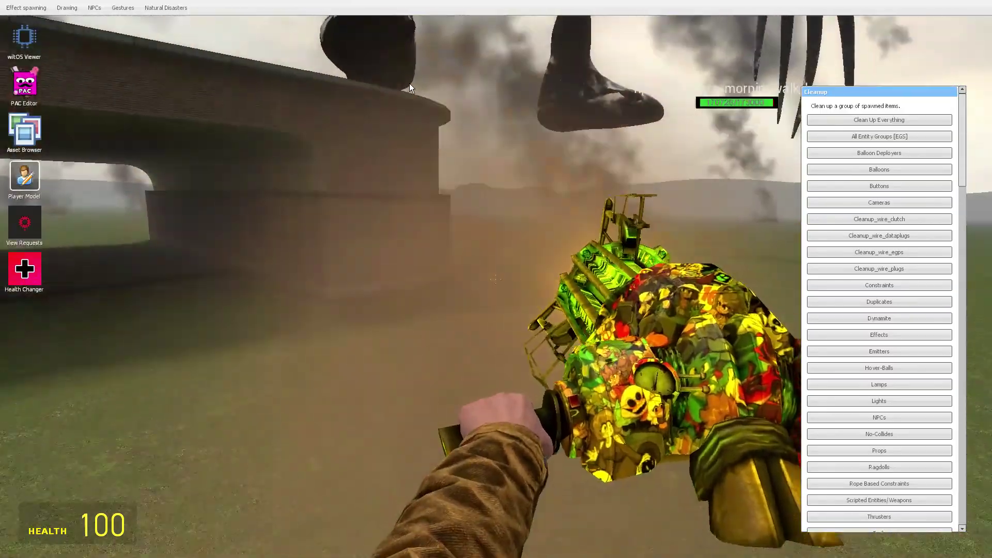
# Spawn the Morning Walk (The Limb) nextbot.
pyautogui.rightClick(403, 85)
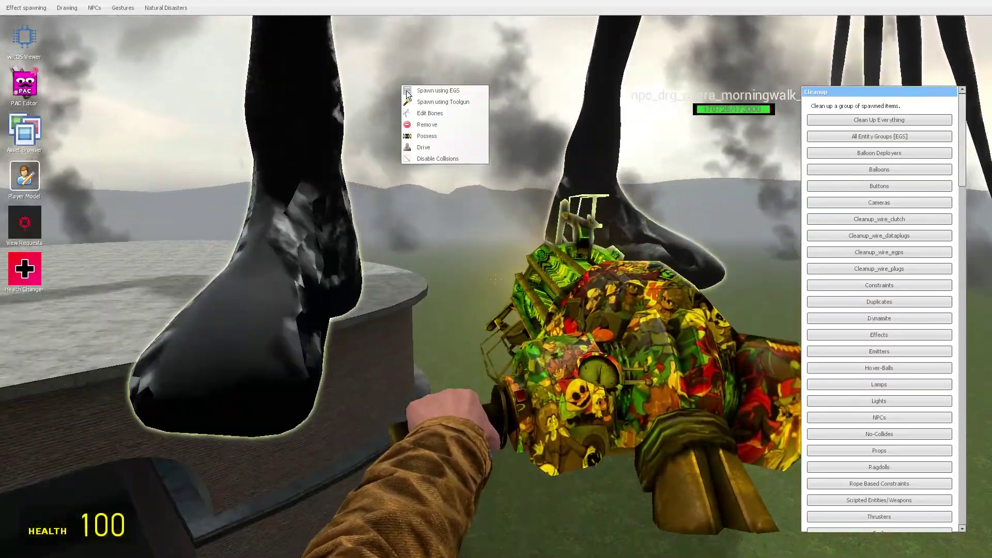
pyautogui.press('q')
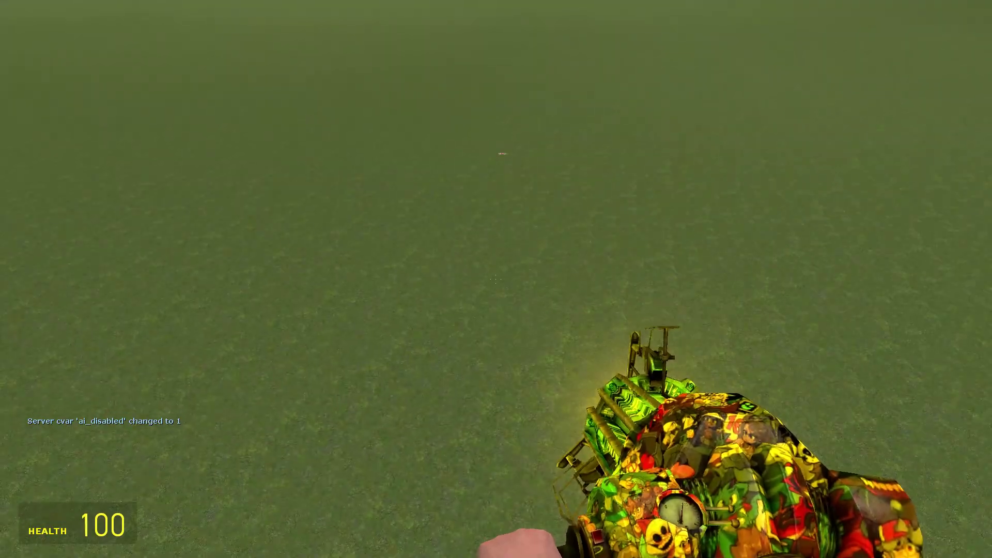
pyautogui.press('q')
pyautogui.click(383, 81)
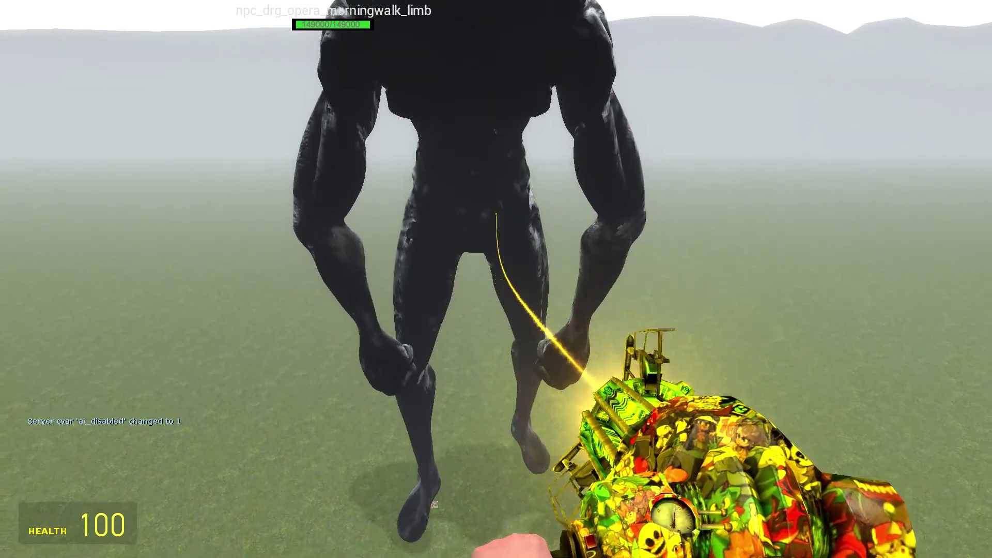
# Place a new lucky block on the platform.
pyautogui.press('q')
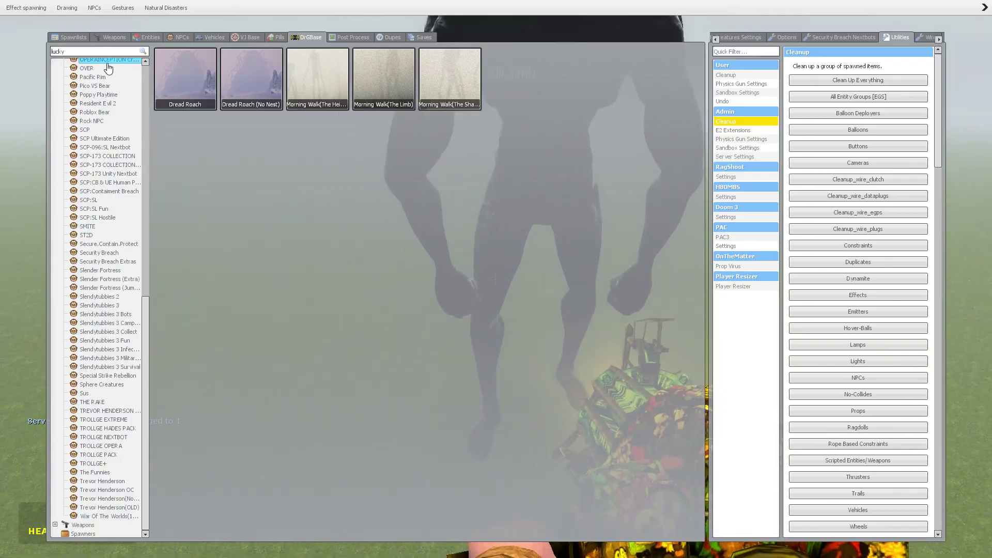
pyautogui.press('q')
pyautogui.press('q')
pyautogui.press('q')
pyautogui.press('q')
pyautogui.click(384, 112)
pyautogui.press('q')
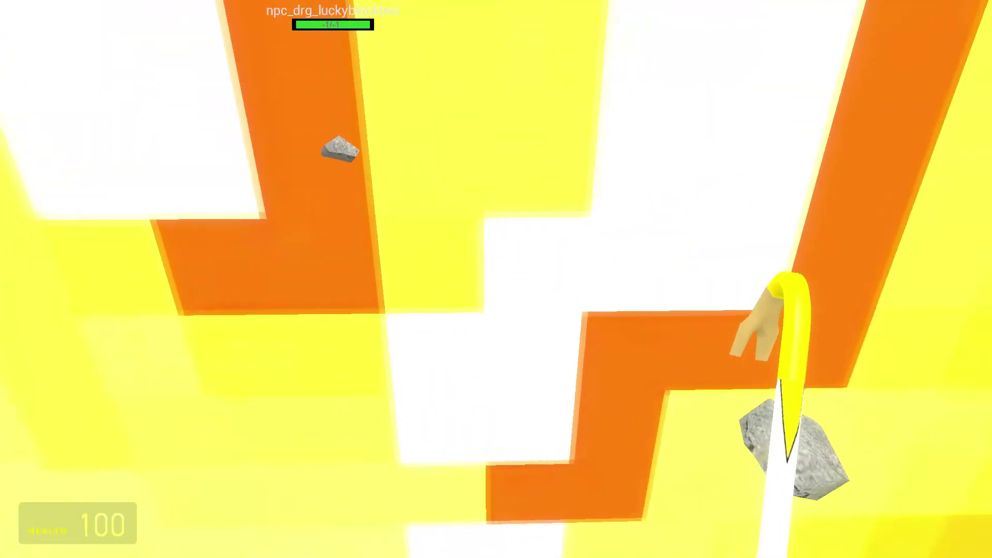
# Break the lucky block with the crowbar and turn NPC AI back on.
pyautogui.click(496, 280)
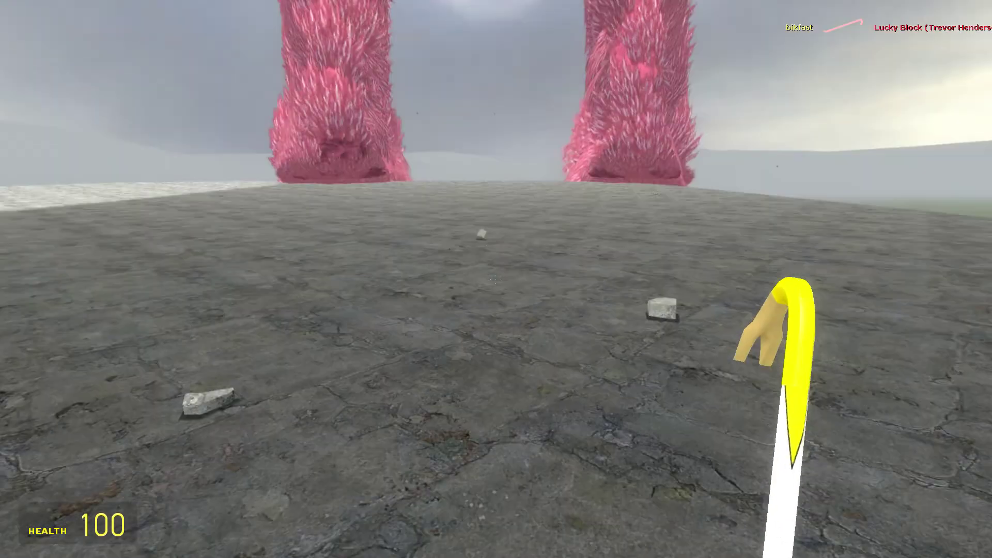
pyautogui.press('1')
pyautogui.click(496, 279)
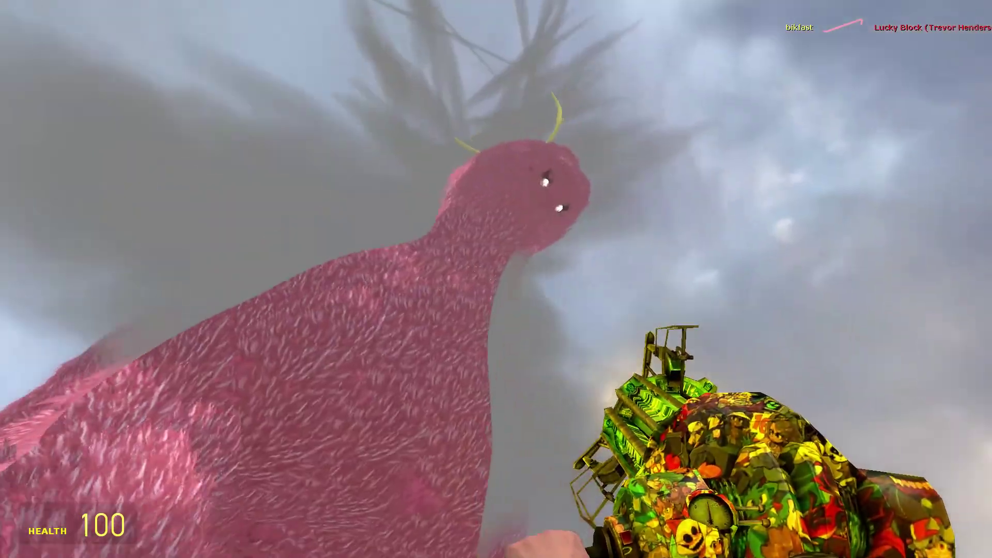
pyautogui.press('c')
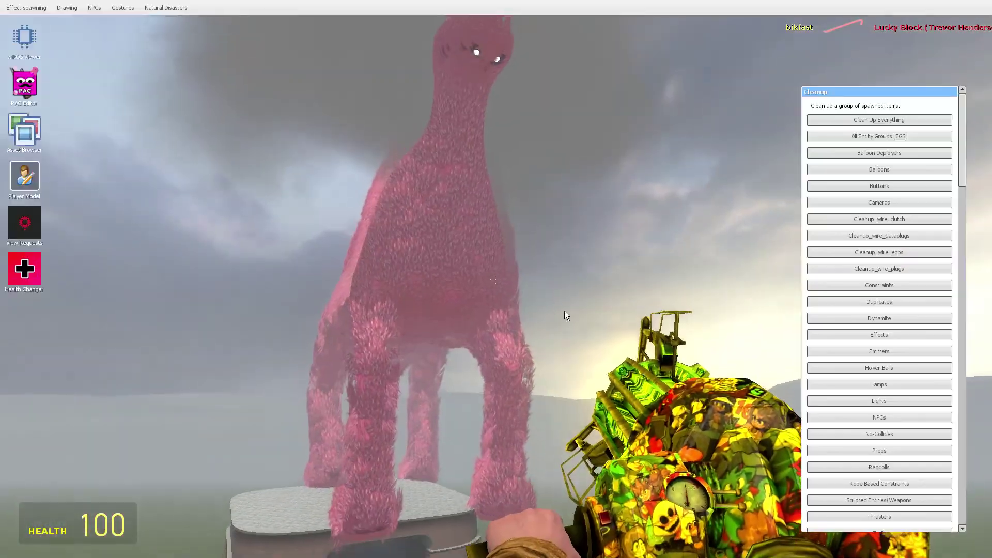
pyautogui.click(94, 7)
pyautogui.click(124, 31)
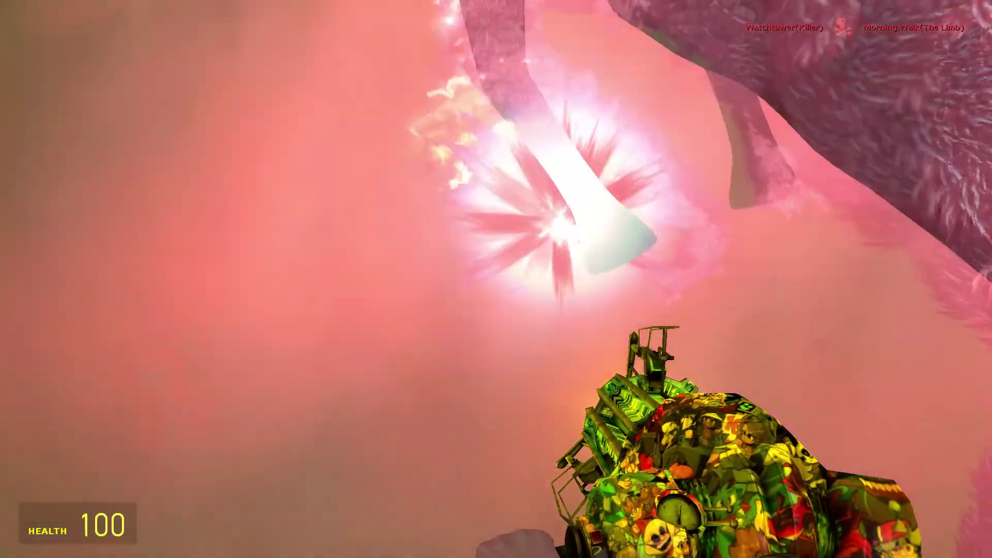
# Open the context-menu actions for the pink furry body.
pyautogui.press('c')
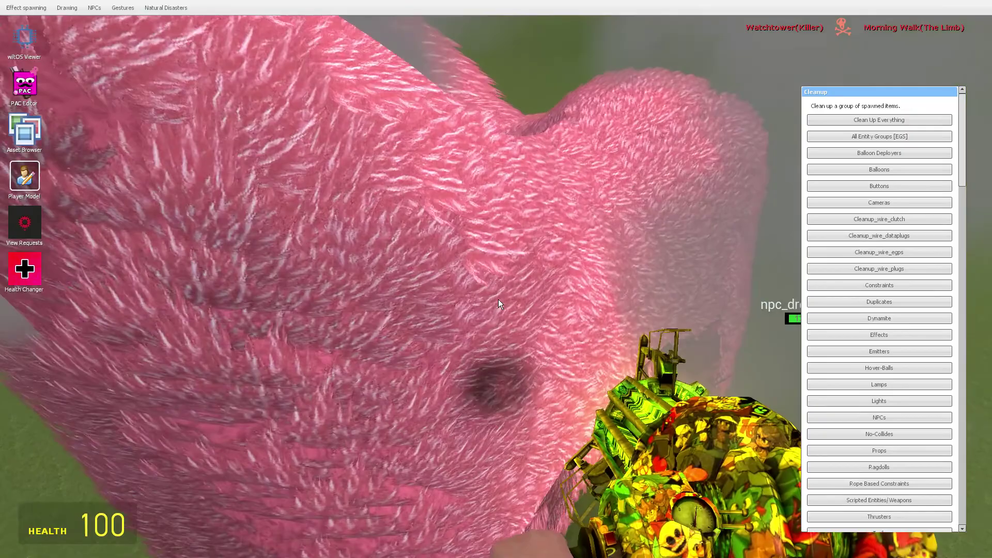
pyautogui.rightClick(498, 299)
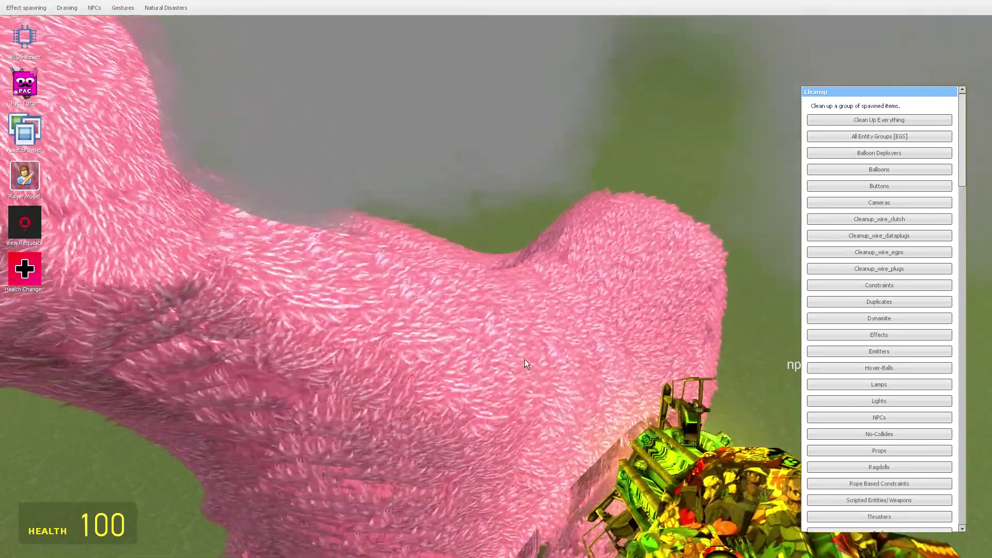
pyautogui.rightClick(508, 367)
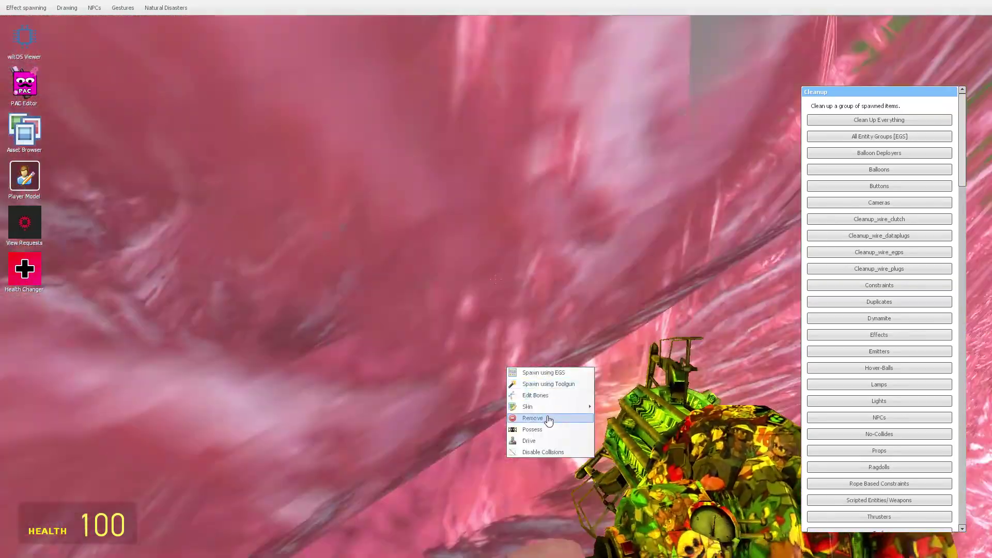
# Remove the pink body, then spawn a lucky block and shoot it open.
pyautogui.click(549, 418)
pyautogui.press('q')
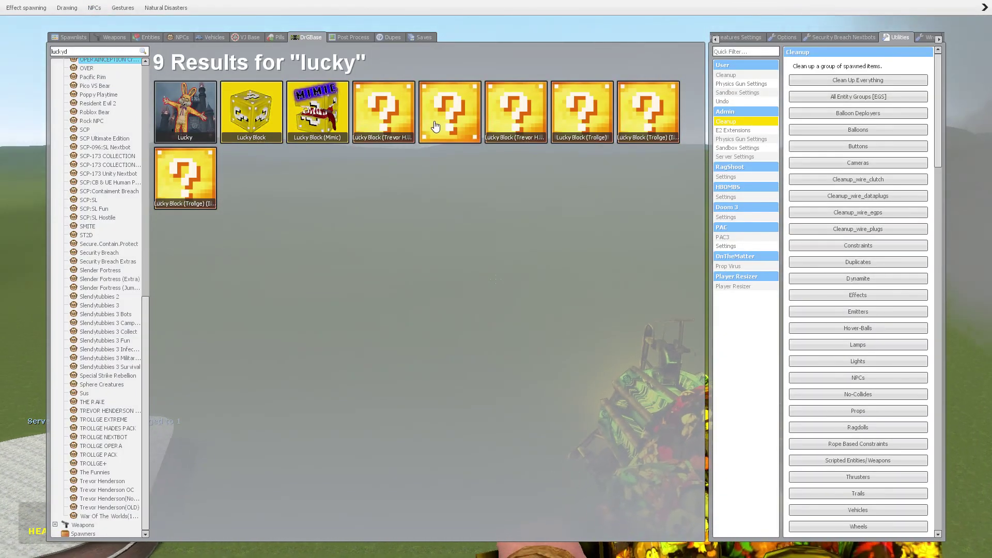
pyautogui.click(415, 134)
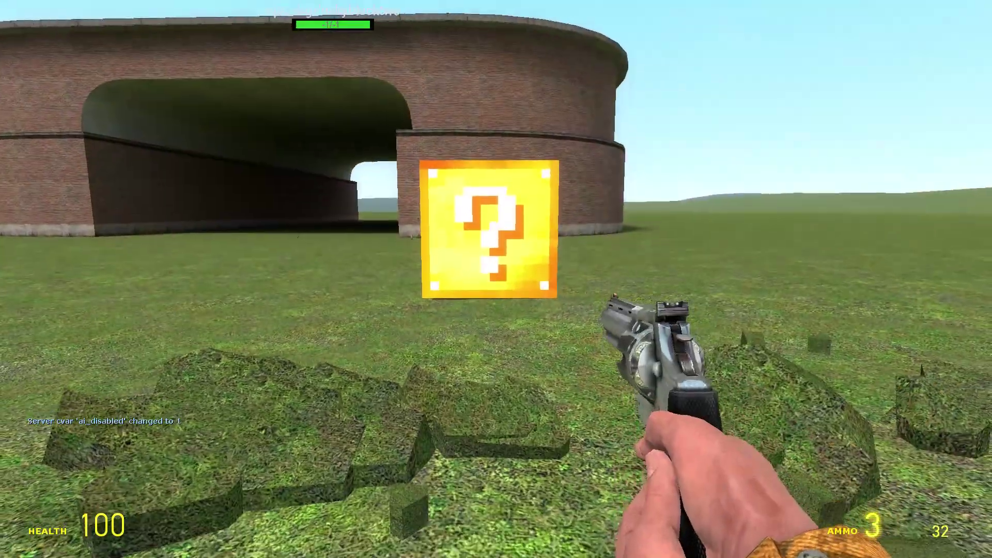
pyautogui.click(496, 279)
pyautogui.scroll(1, 495, 279)
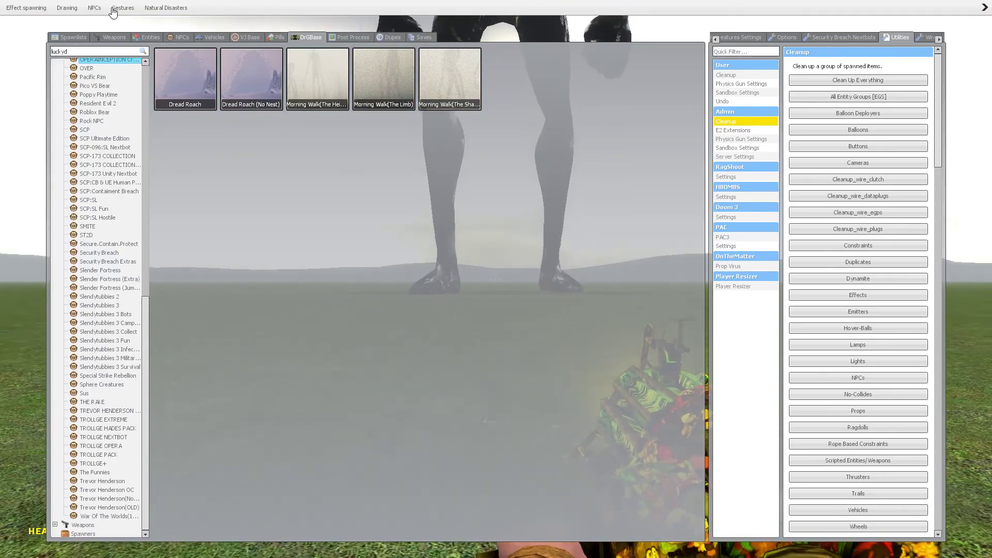
# Swap weapons and fly onto the roof as Morning Walk kills Banana Eater.
pyautogui.press('q')
pyautogui.press('3')
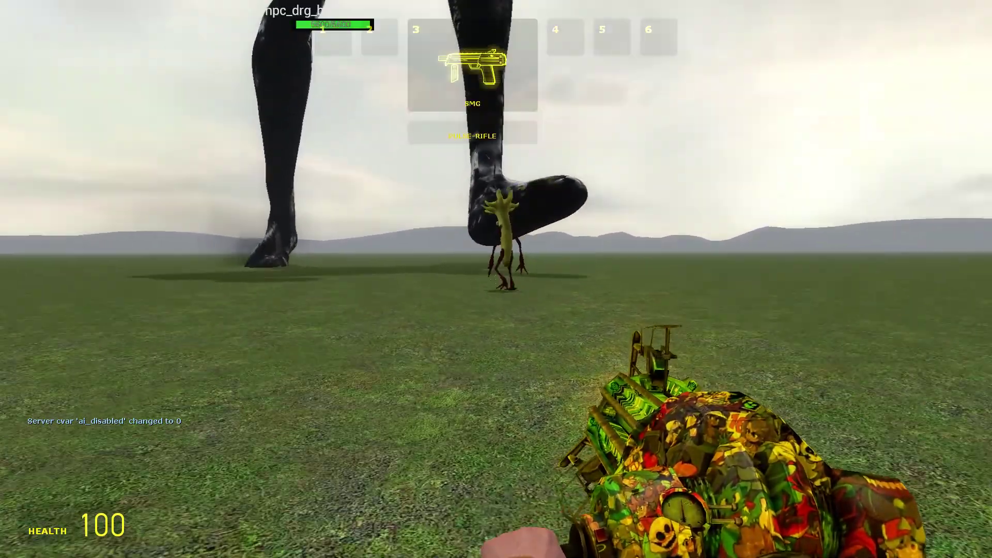
pyautogui.click(496, 279)
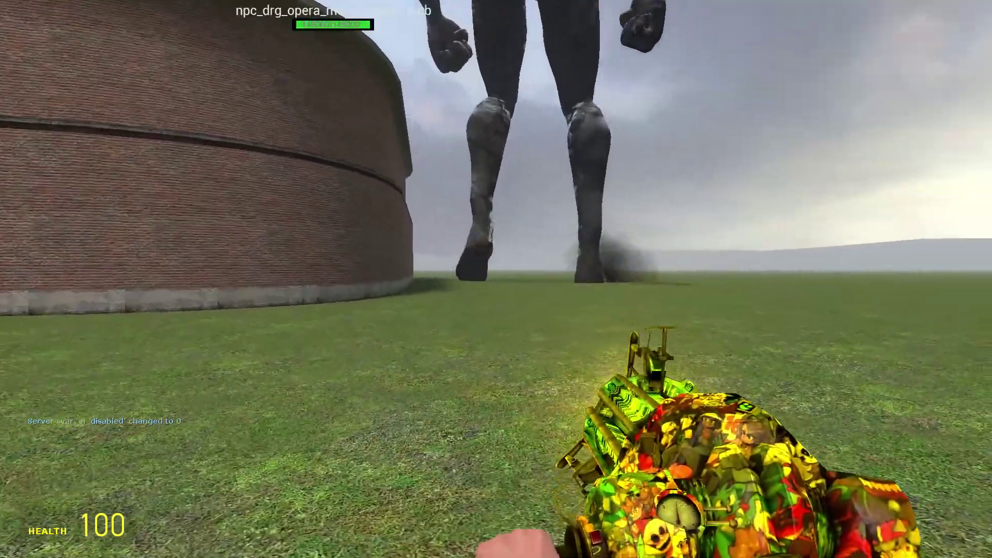
pyautogui.press('3')
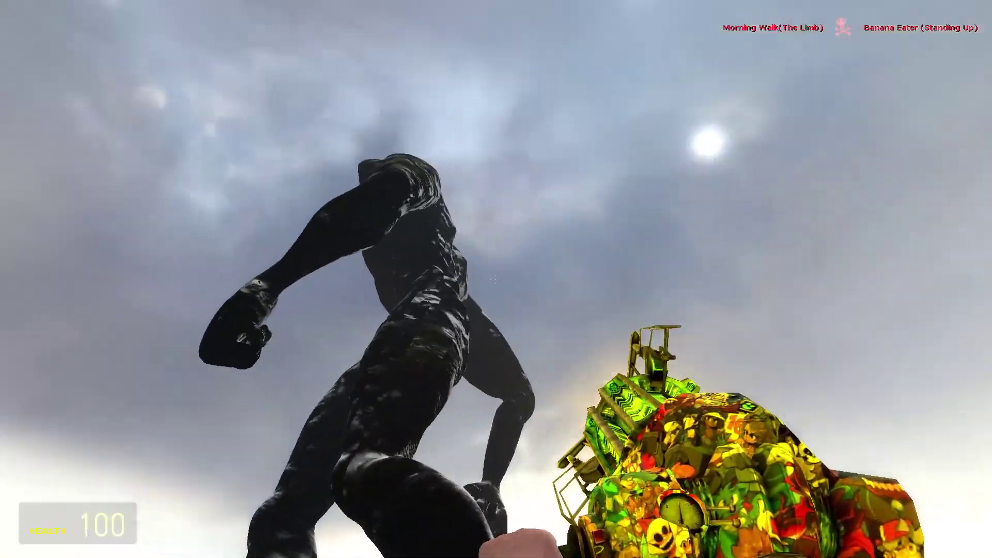
pyautogui.press('q')
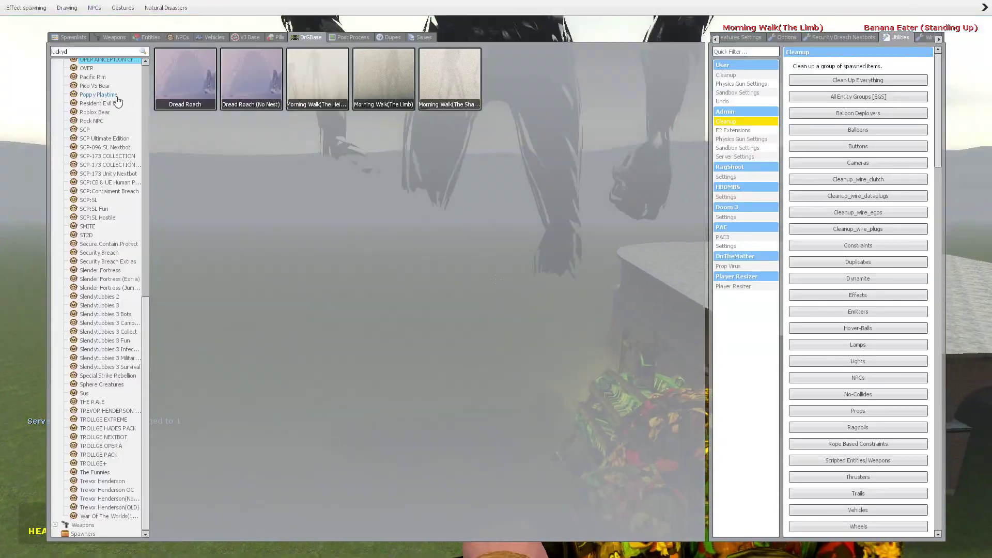
# Spawn another Trevor Henderson lucky block and cycle to the camouflage weapon.
pyautogui.press('q')
pyautogui.press('q')
pyautogui.click(403, 124)
pyautogui.scroll(-3, 496, 279)
pyautogui.click(497, 278)
pyautogui.scroll(-2, 496, 279)
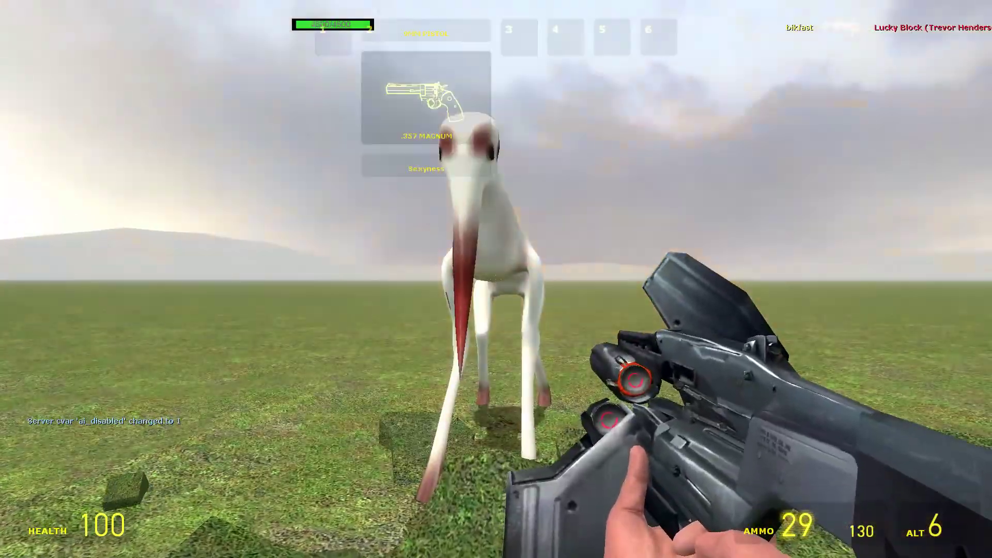
pyautogui.click(495, 279)
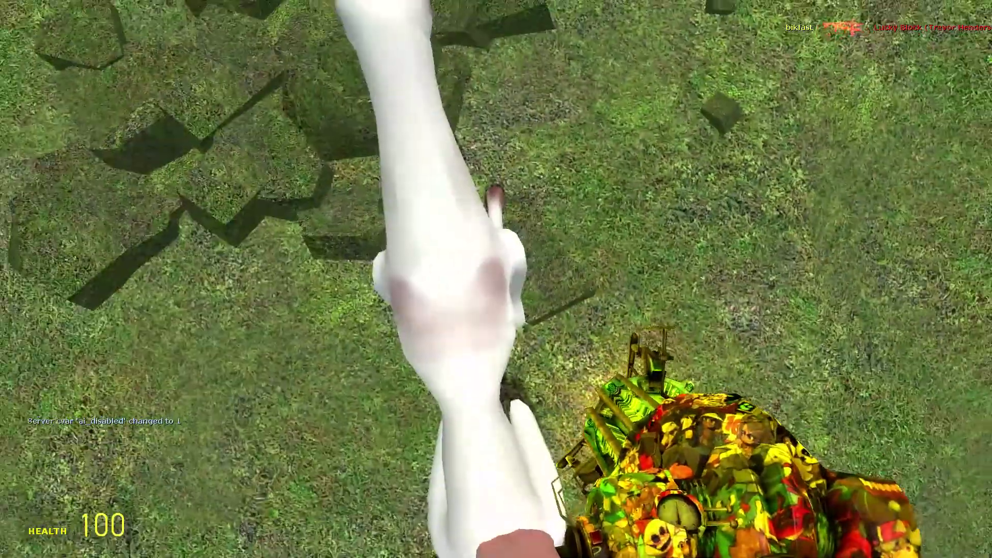
# Re-enable NPC thinking so Morning Walk kills Street Horse, then disable thinking again.
pyautogui.press('c')
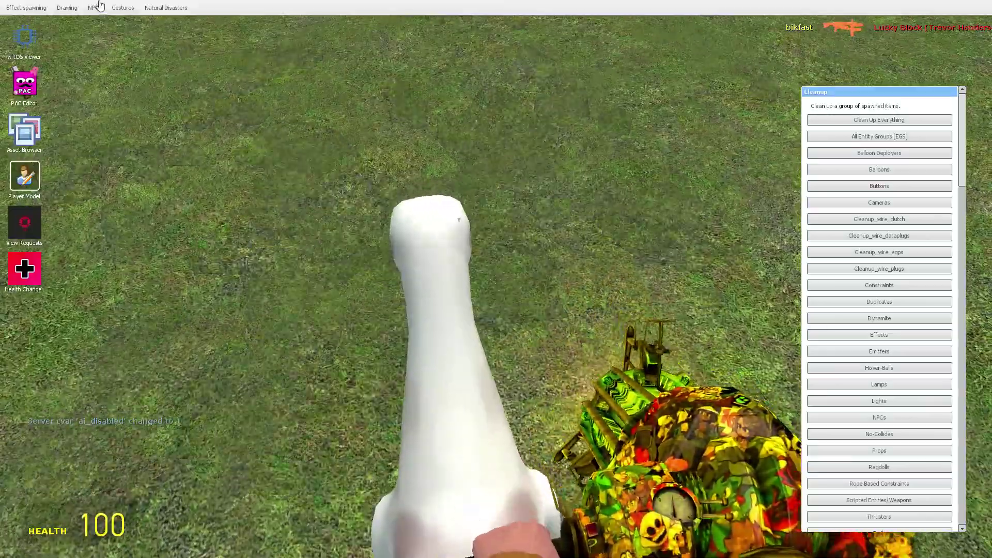
pyautogui.click(99, 24)
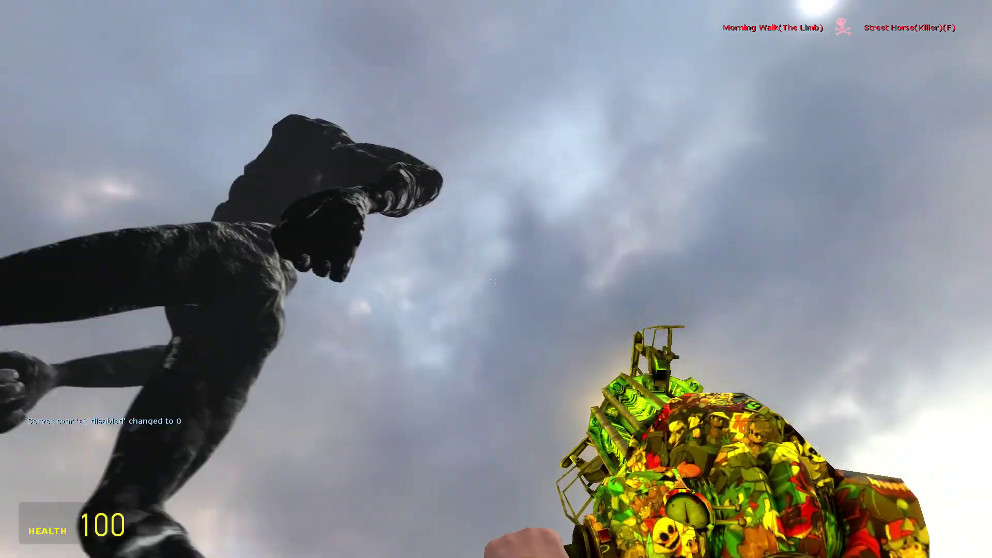
pyautogui.press('c')
pyautogui.click(105, 23)
pyautogui.press('q')
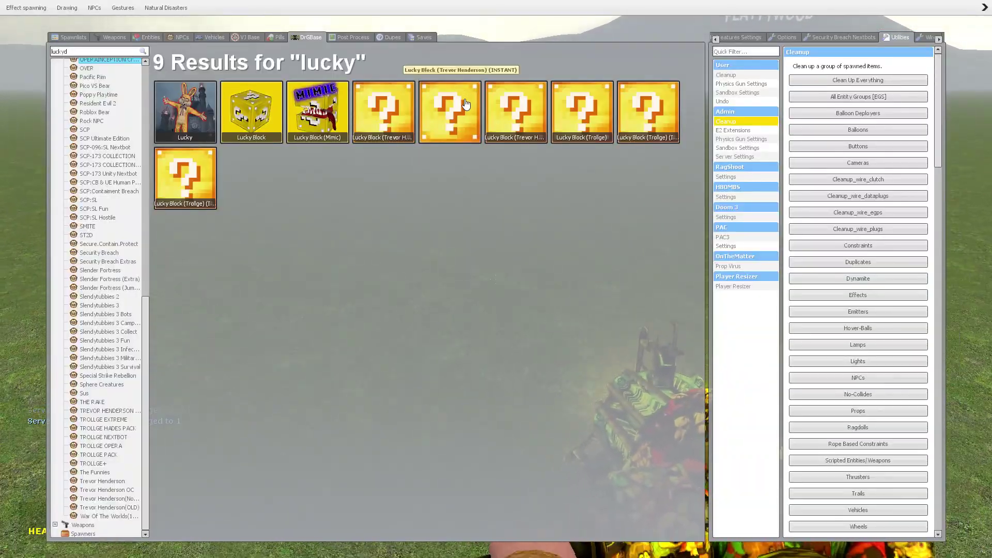
# Untick NPCs > Disable Thinking so the fight with the BlizzardSpawn ice giant resumes.
pyautogui.press('q')
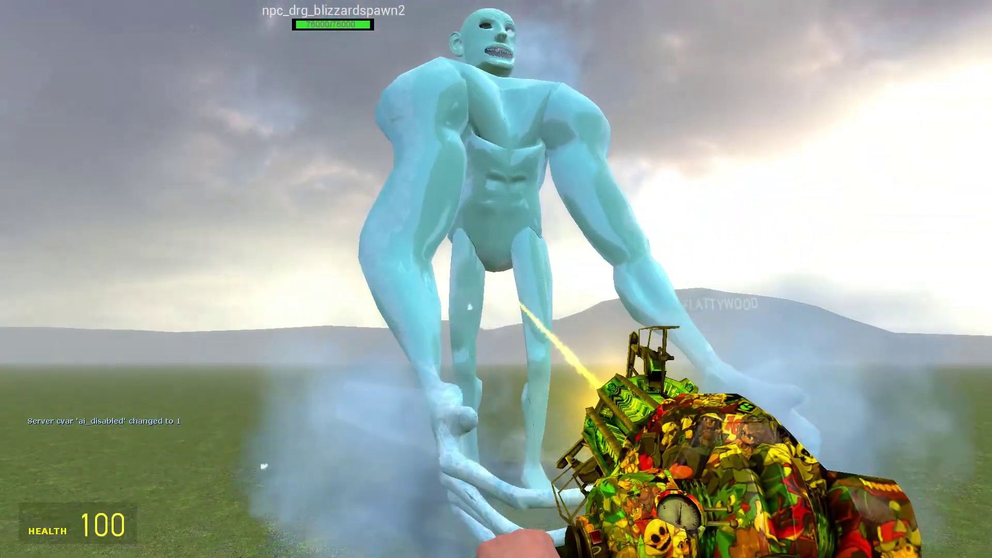
pyautogui.press('c')
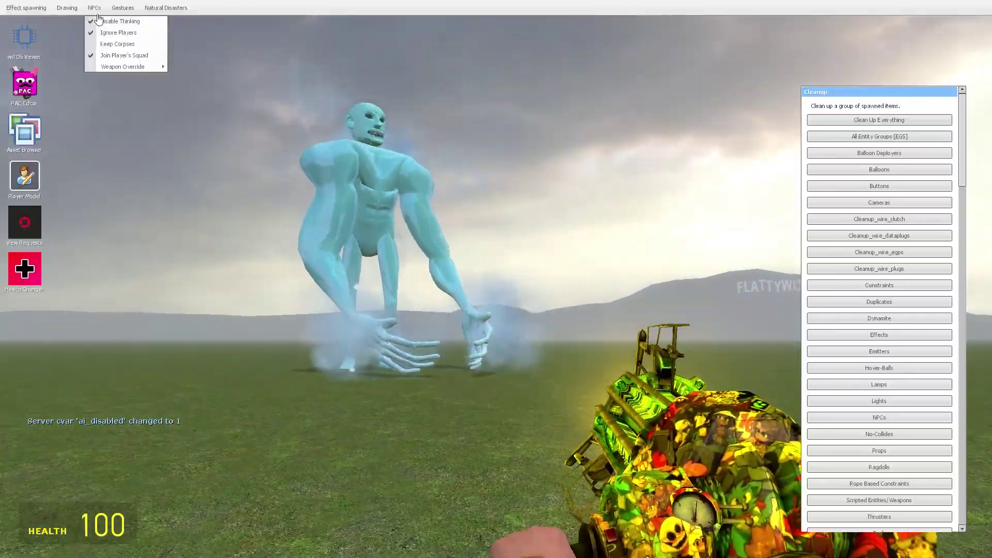
pyautogui.click(100, 23)
pyautogui.press('c')
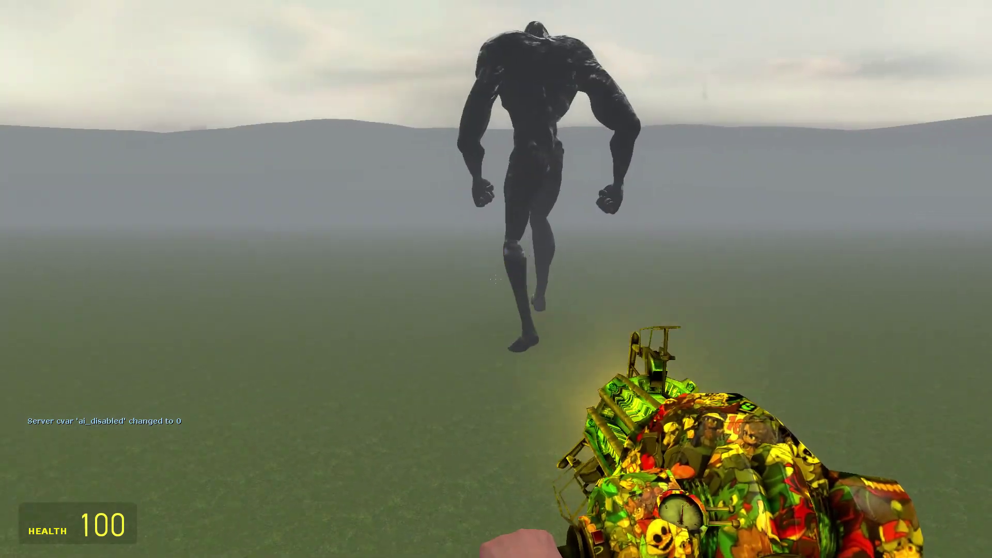
# Spawn another lucky block and grab the dark giant with the physics gun.
pyautogui.moveTo(497, 279); pyautogui.dragTo(496, 279)
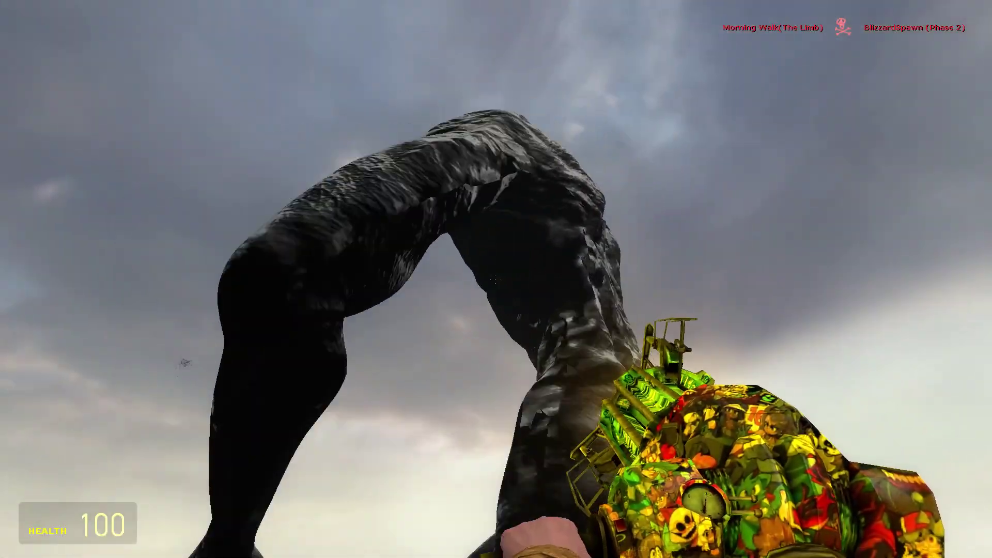
pyautogui.press('q')
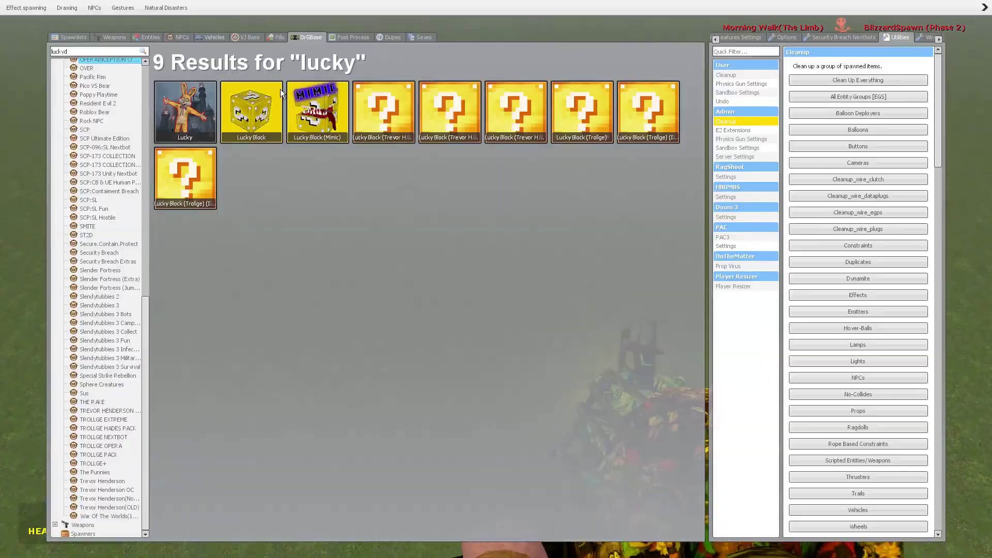
pyautogui.click(450, 112)
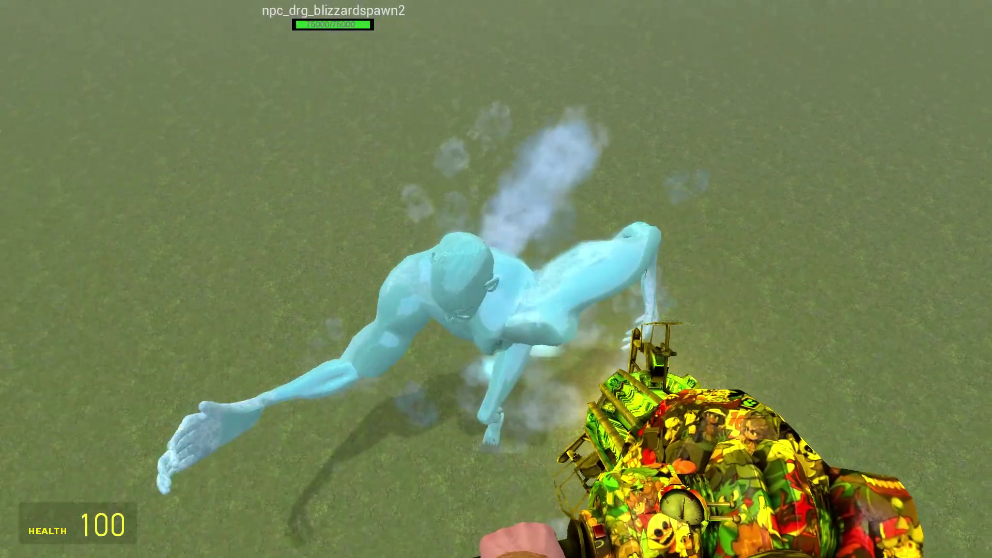
pyautogui.scroll(-2, 496, 279)
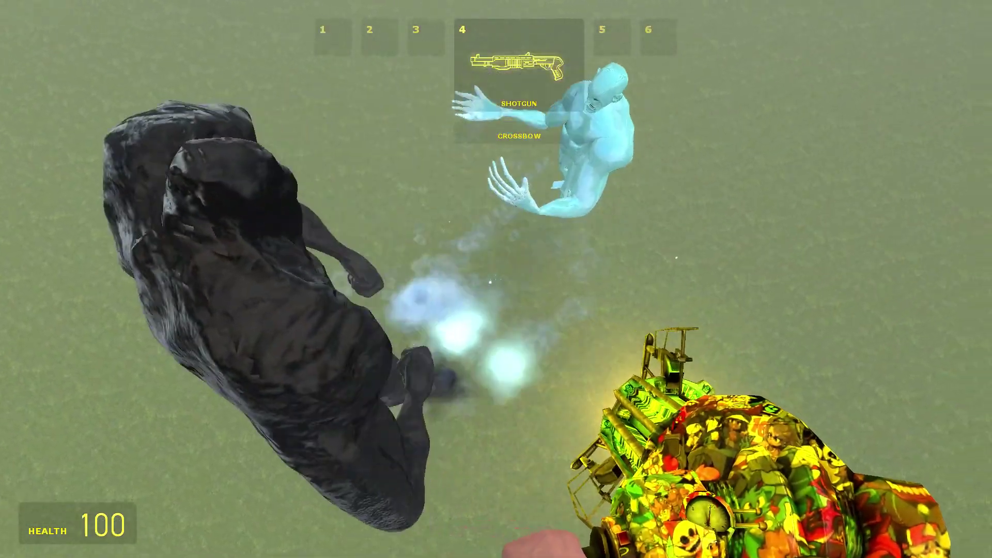
pyautogui.click(496, 280)
pyautogui.press('w')
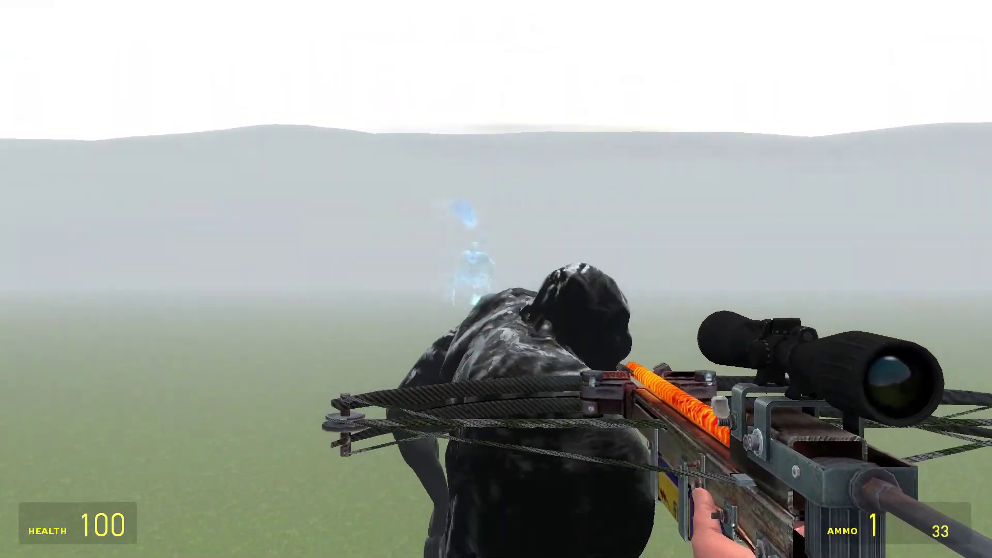
pyautogui.scroll(1, 496, 279)
pyautogui.scroll(1, 495, 279)
pyautogui.click(496, 279)
pyautogui.moveTo(496, 279); pyautogui.dragTo(496, 279)
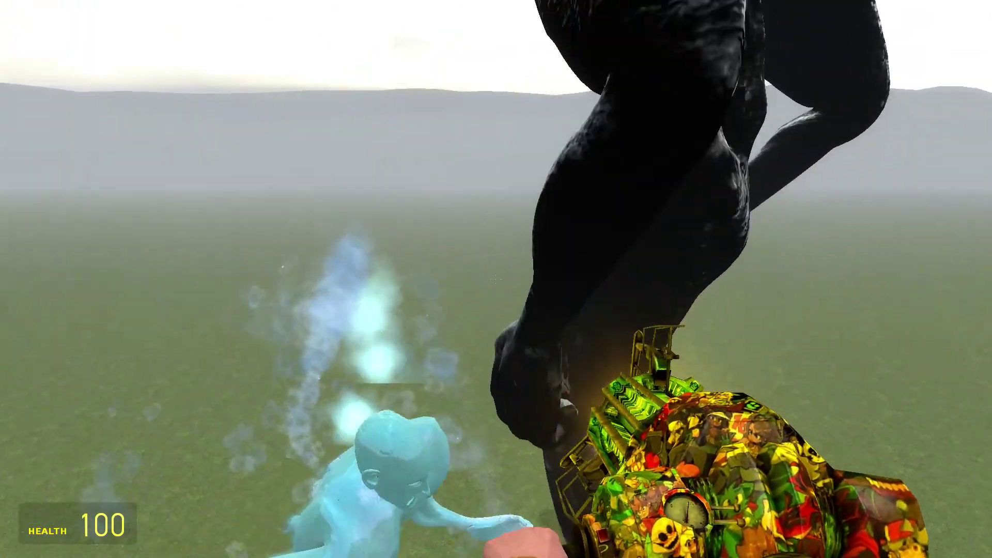
pyautogui.press('s')
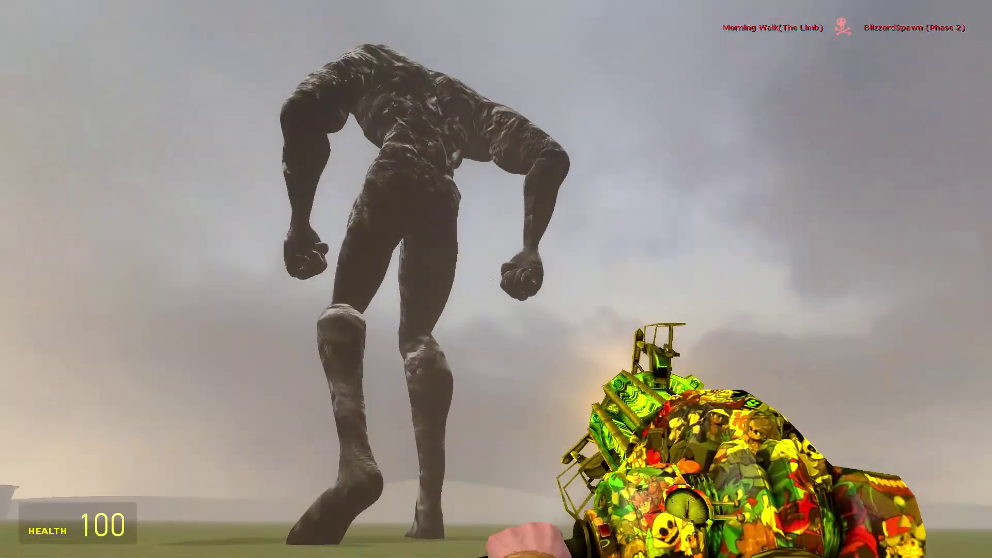
# Remove the Morning Walk giant through the C-menu right-click Remove option.
pyautogui.press('c')
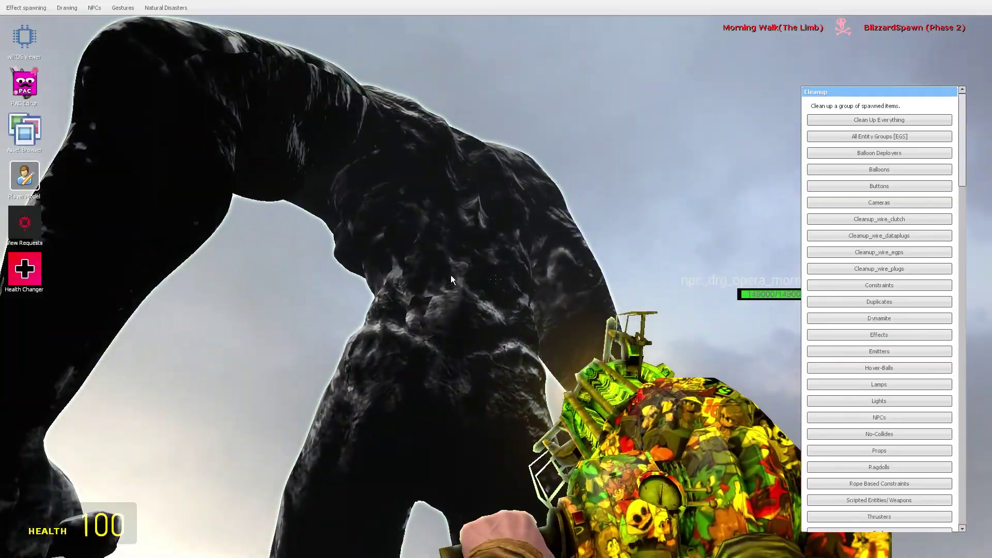
pyautogui.rightClick(450, 275)
pyautogui.click(476, 310)
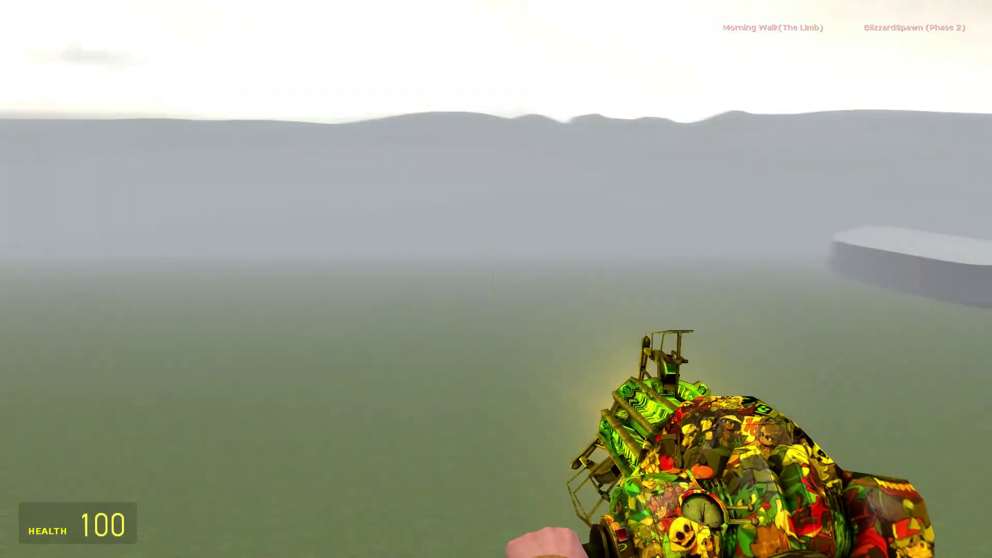
pyautogui.press('q')
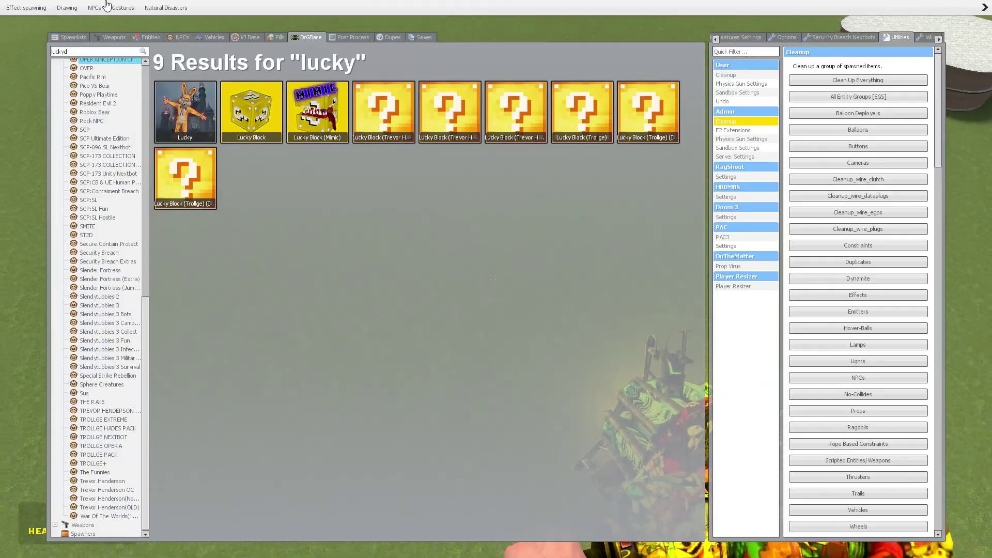
# Spawn two more lucky block creatures onto the platform and re-enable NPC thinking.
pyautogui.press('q')
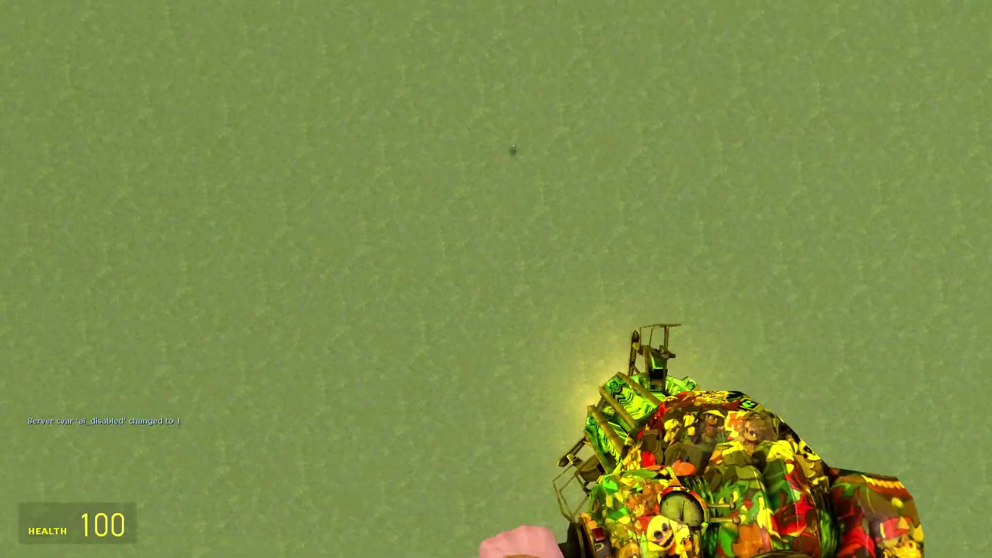
pyautogui.moveTo(496, 213)
pyautogui.mouseDown()
pyautogui.moveTo(485, 249)
pyautogui.moveTo(495, 256)
pyautogui.moveTo(496, 294)
pyautogui.mouseUp()
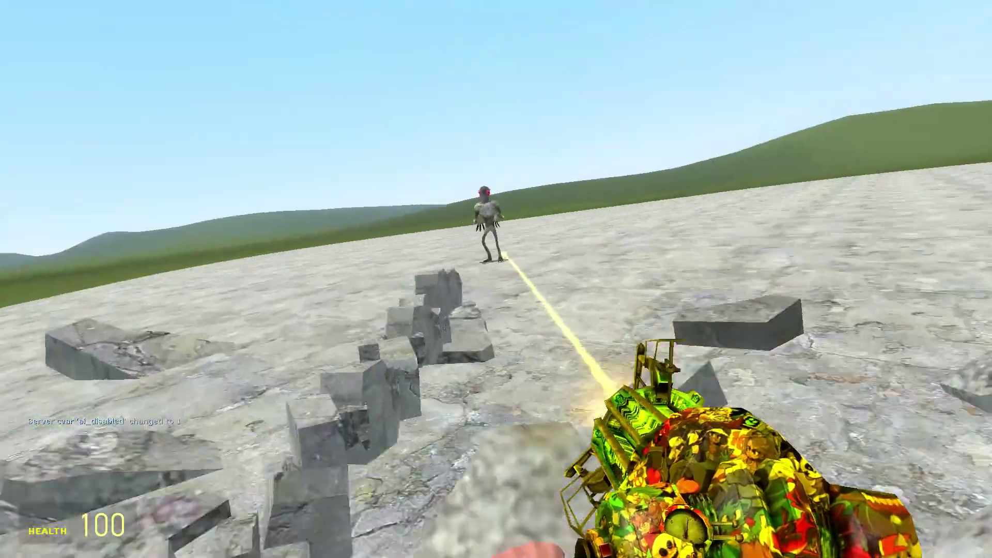
pyautogui.press('q')
pyautogui.click(439, 128)
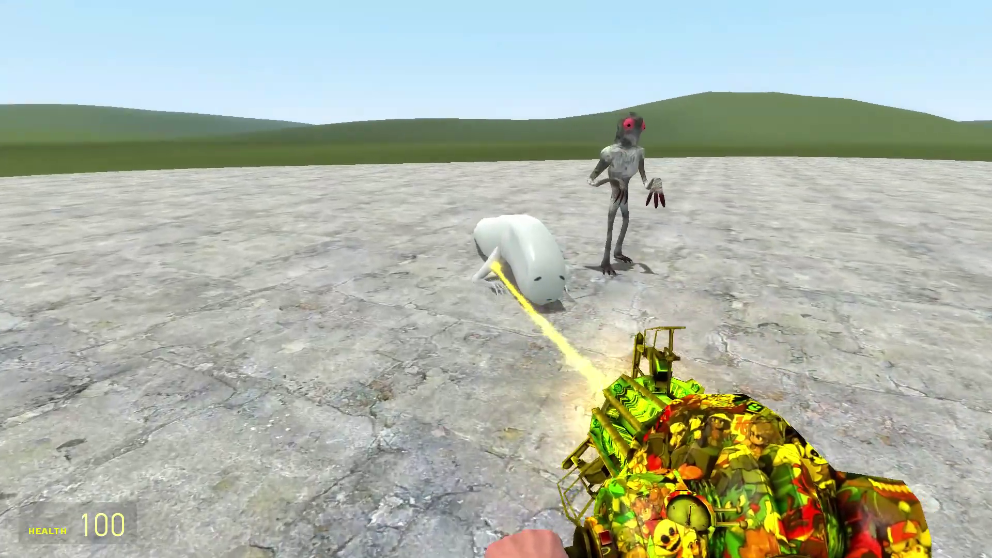
pyautogui.press('q')
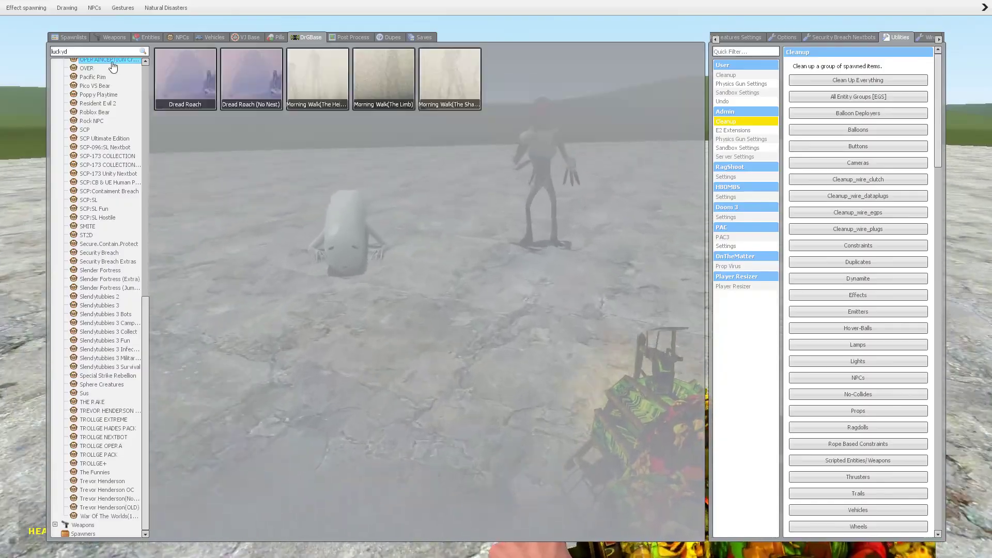
pyautogui.click(316, 77)
pyautogui.press('q')
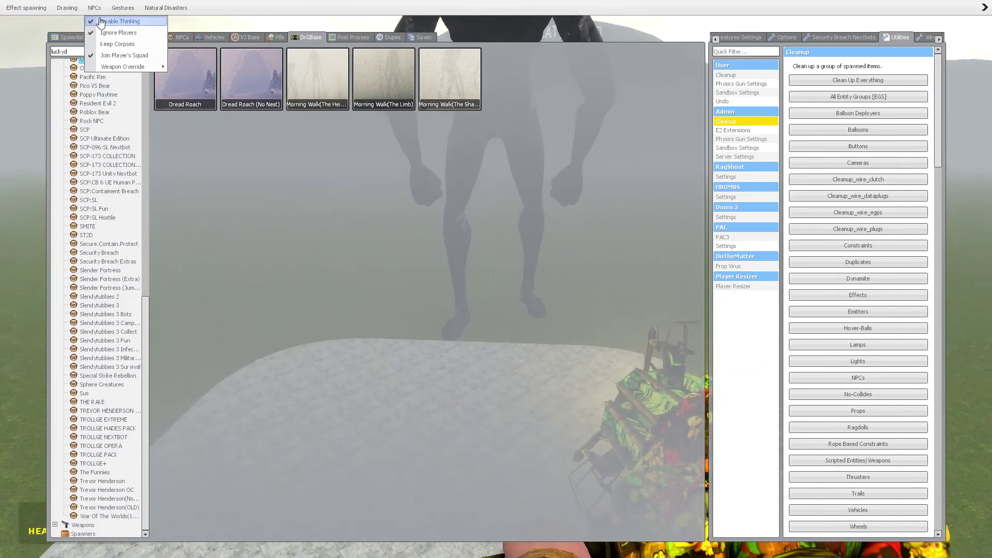
pyautogui.click(99, 21)
pyautogui.press('q')
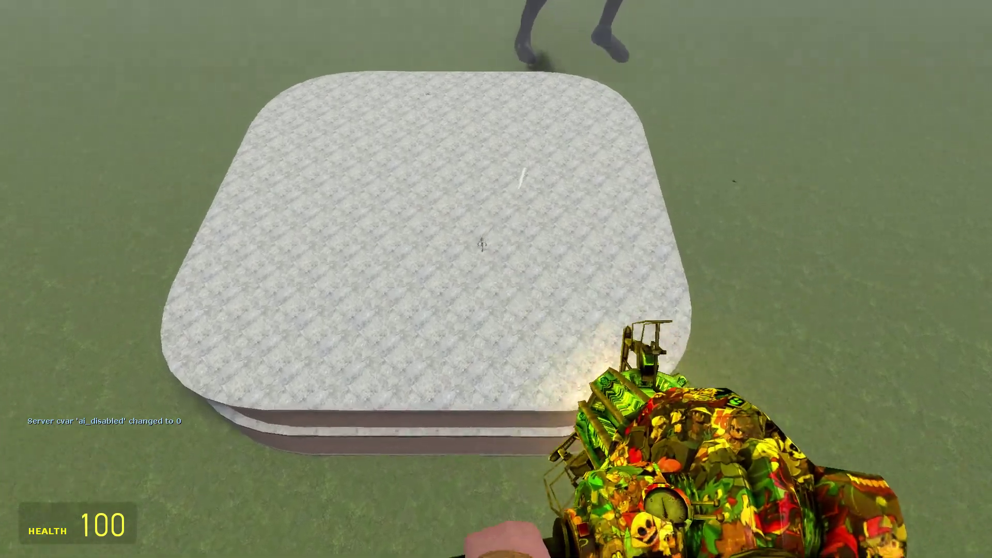
# Walk around the giant Morning Walk Limb as it kills Little Worm and Chicken Ghost.
pyautogui.press('w')
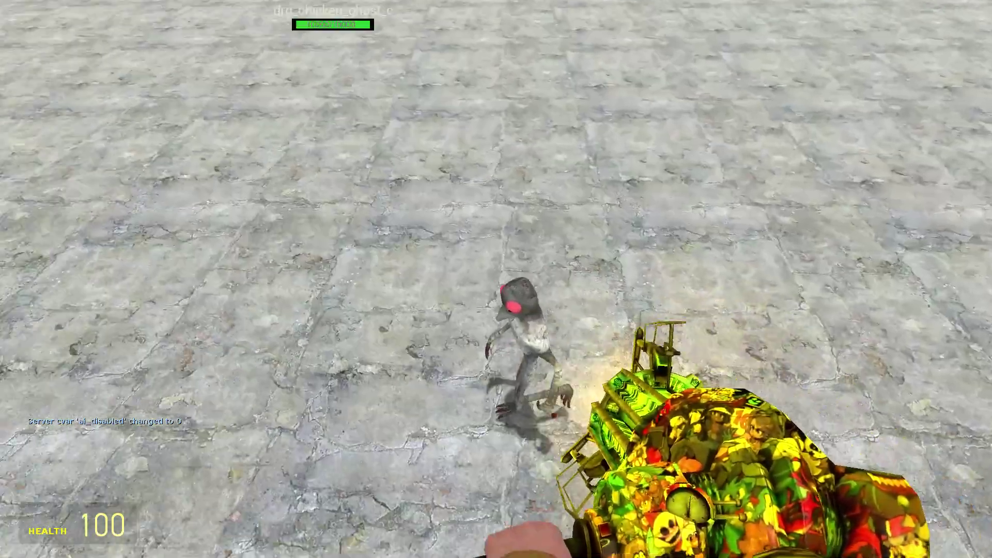
pyautogui.moveTo(496, 388); pyautogui.dragTo(495, 155)
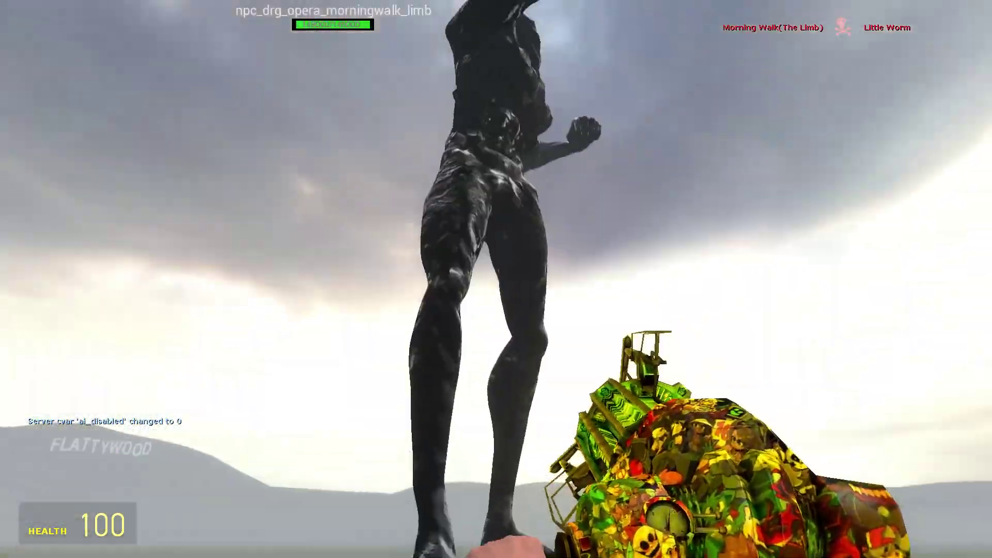
pyautogui.press('s')
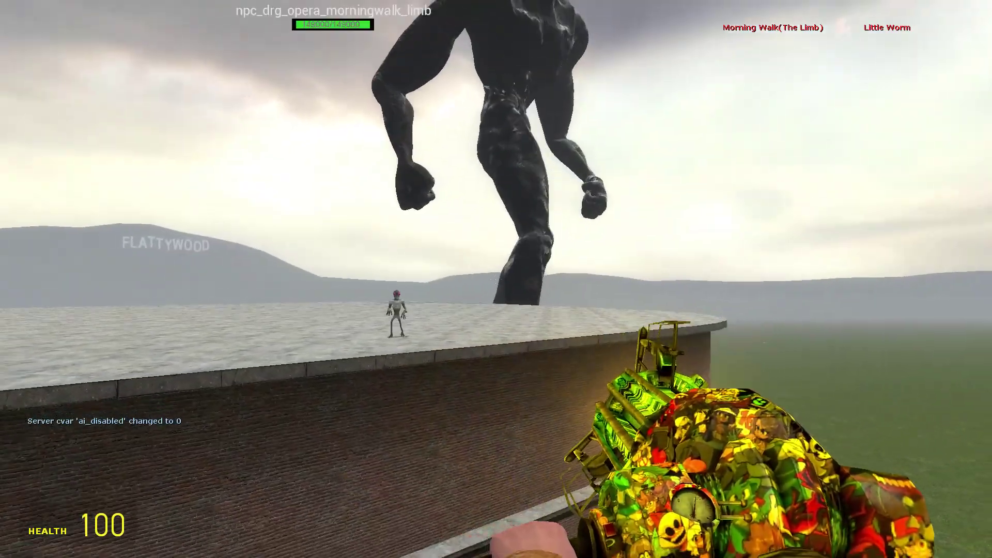
pyautogui.press('s')
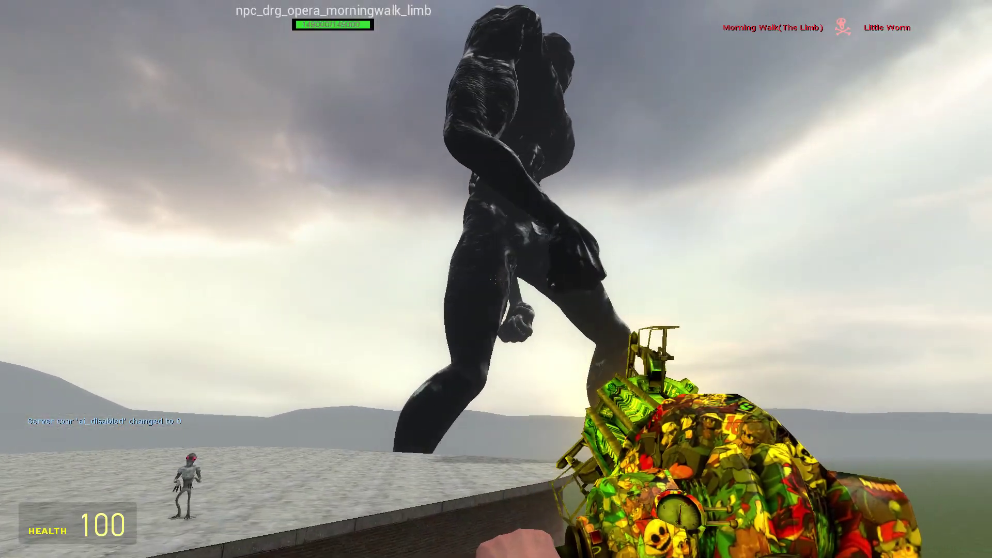
pyautogui.press('s')
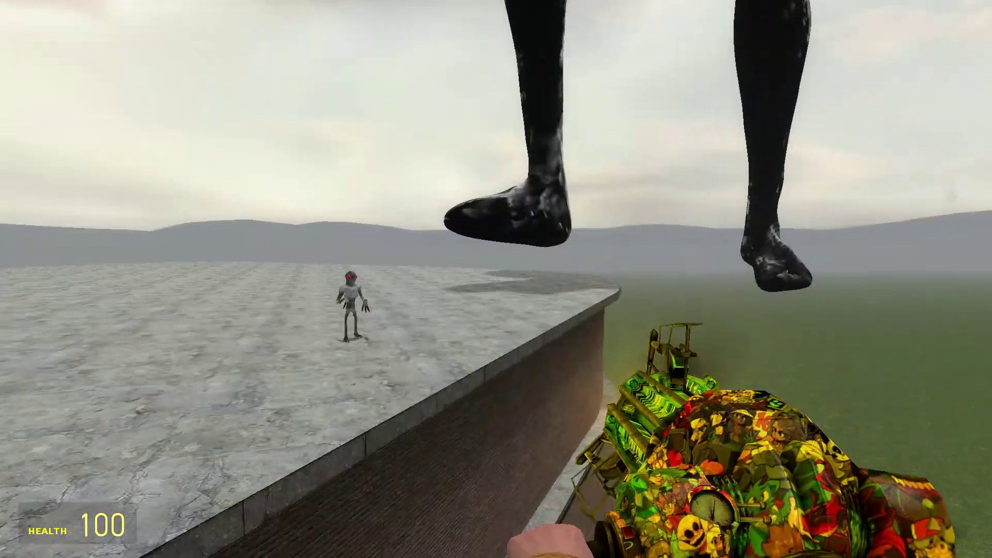
pyautogui.press('w')
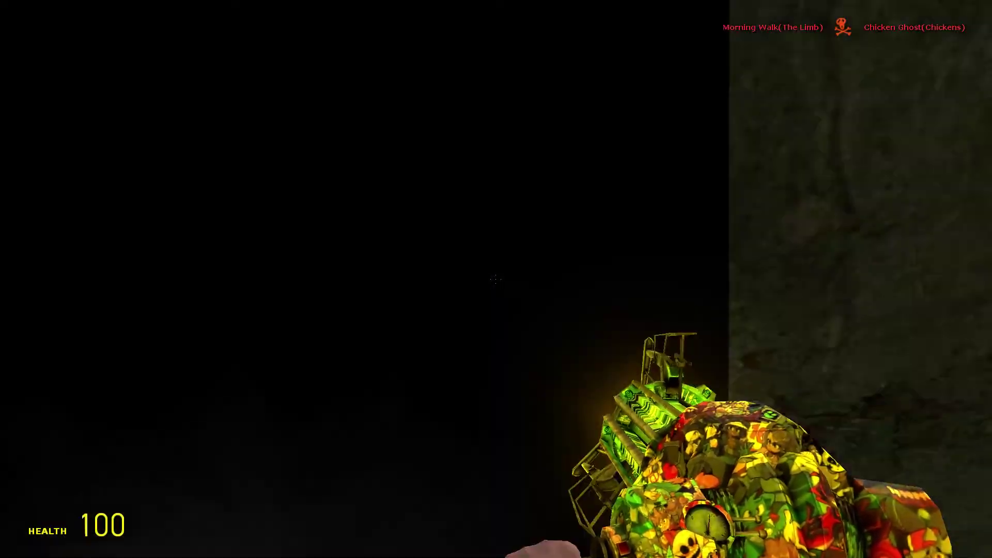
pyautogui.moveTo(496, 279); pyautogui.dragTo(496, 156)
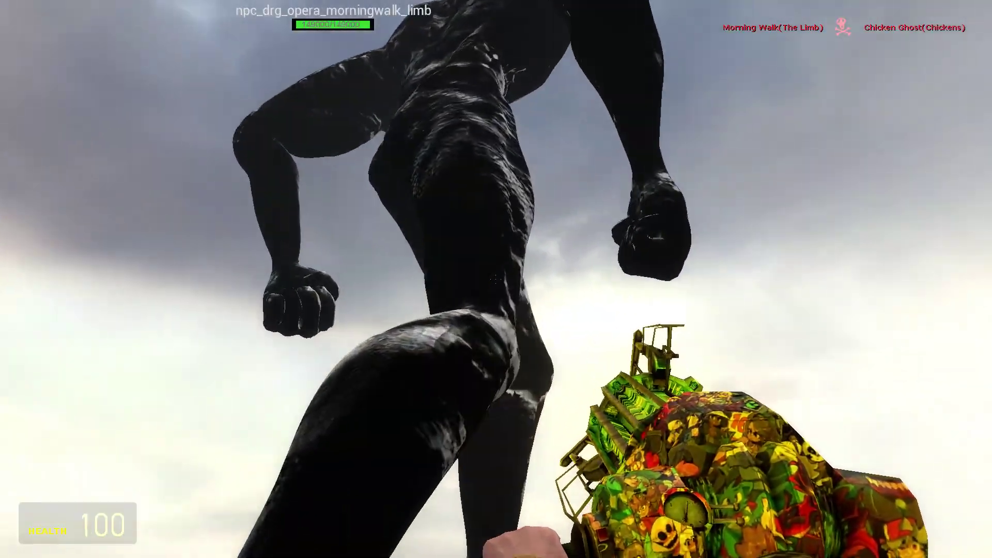
pyautogui.press('q')
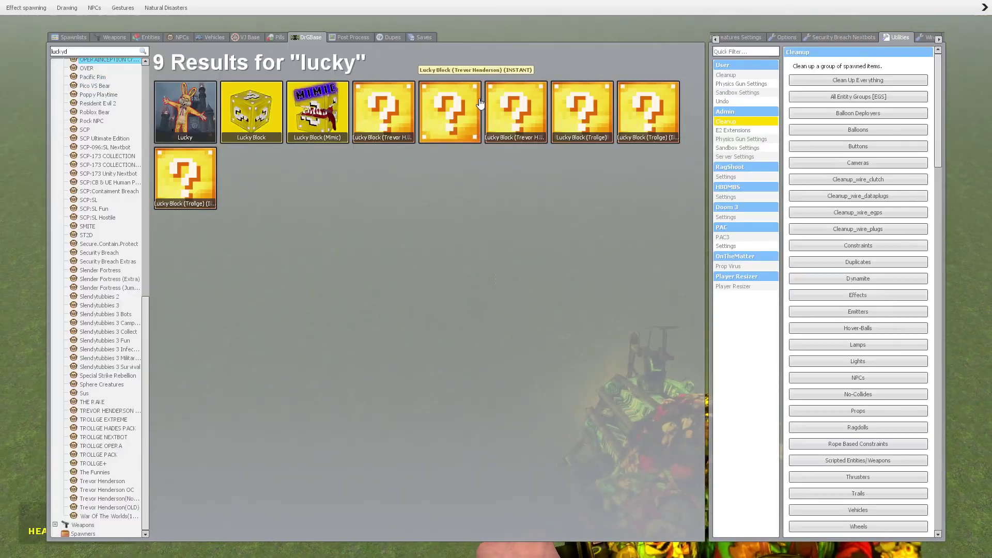
# Spawn and shoot a lucky block, remove the spider, then Clean Up Everything.
pyautogui.click(450, 112)
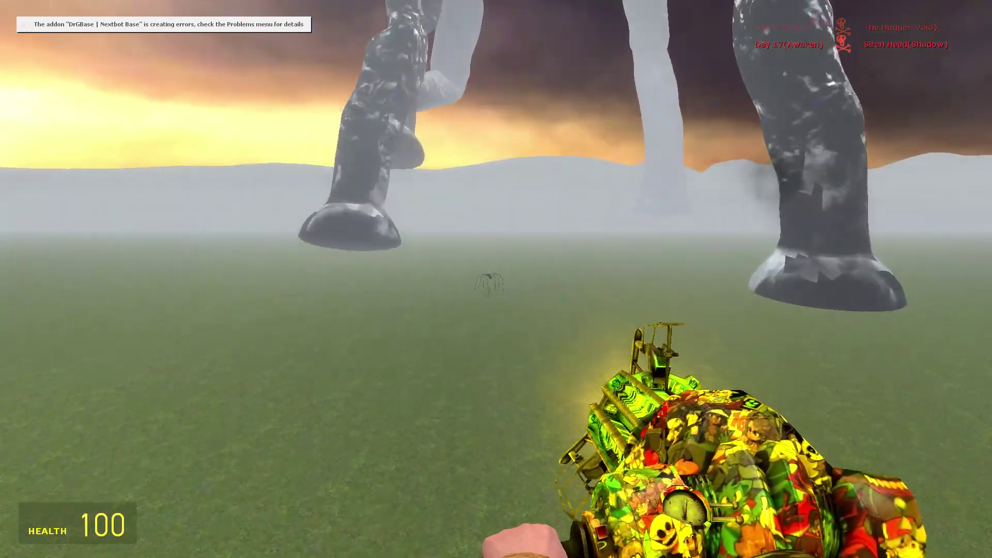
pyautogui.click(496, 279)
pyautogui.press('c')
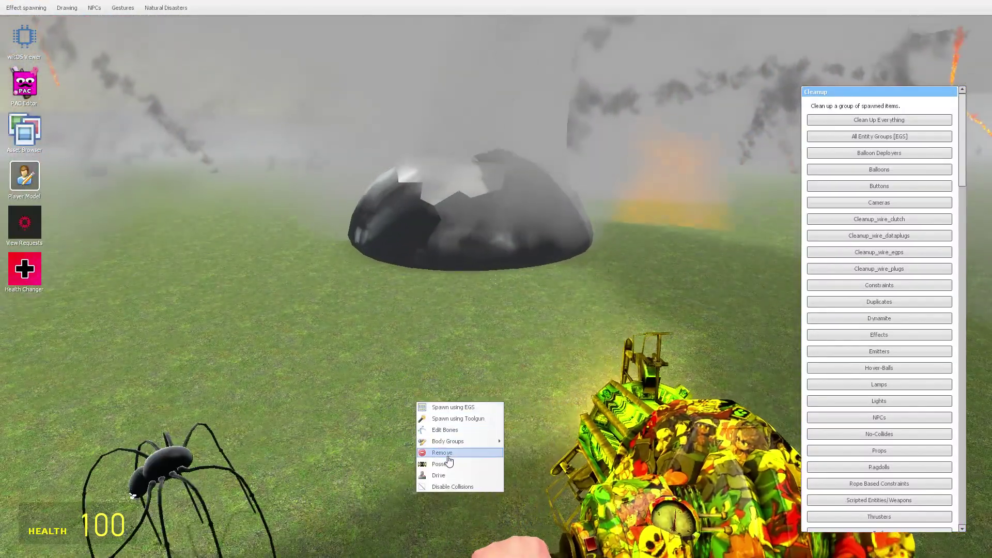
pyautogui.click(443, 453)
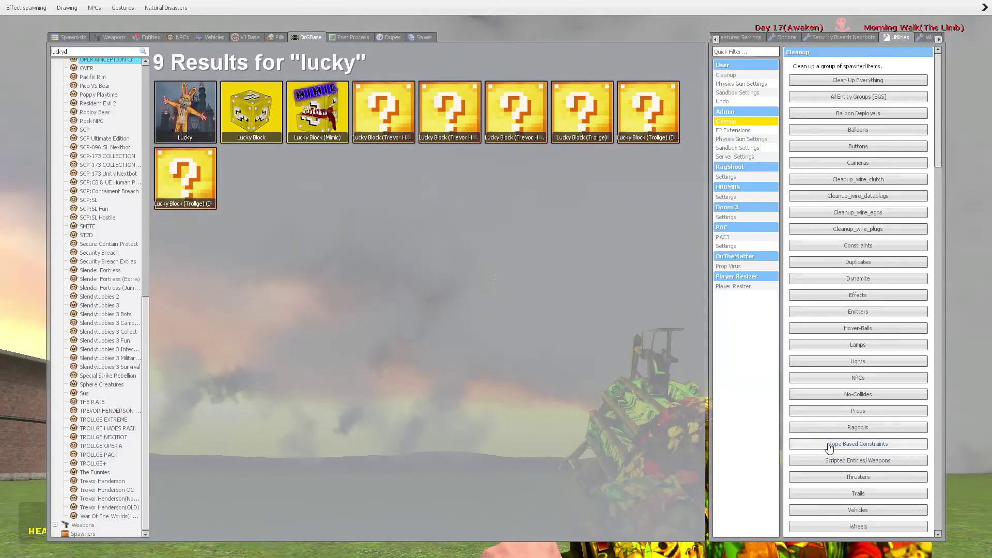
pyautogui.click(841, 81)
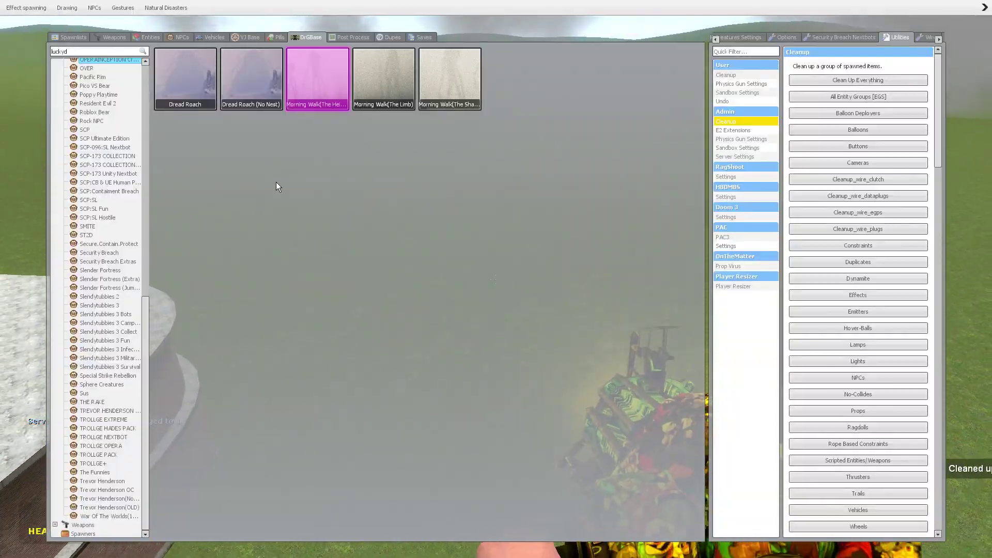
# Show the Trevor Henderson creature collection and re-equip the crossbow while Day 17 fights.
pyautogui.click(100, 480)
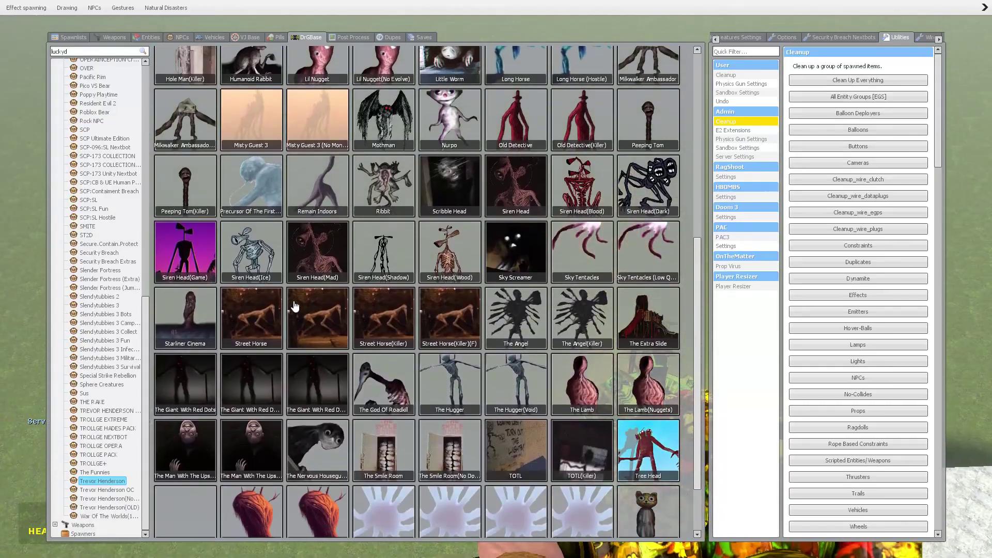
pyautogui.scroll(-3, 355, 295)
pyautogui.scroll(5, 342, 348)
pyautogui.scroll(5, 335, 380)
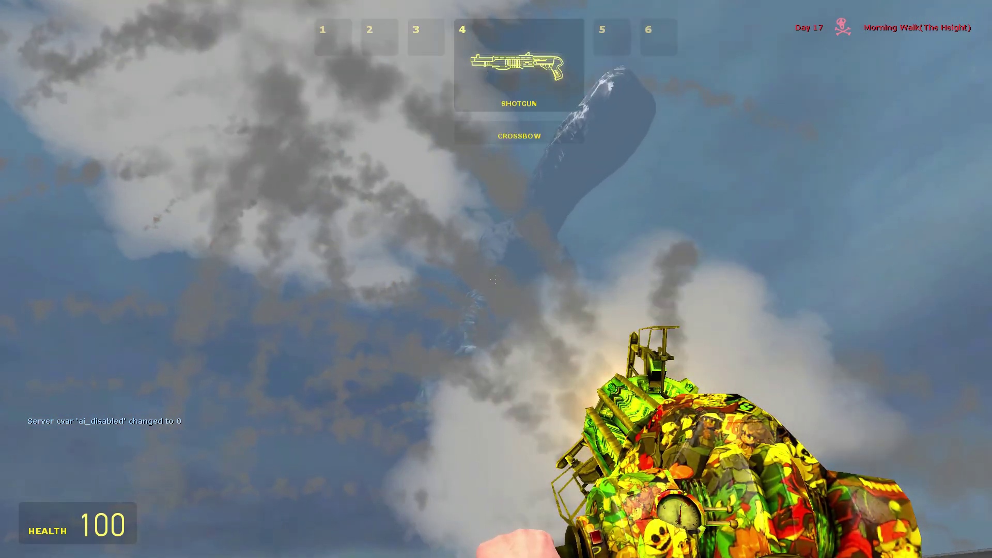
pyautogui.click(496, 279)
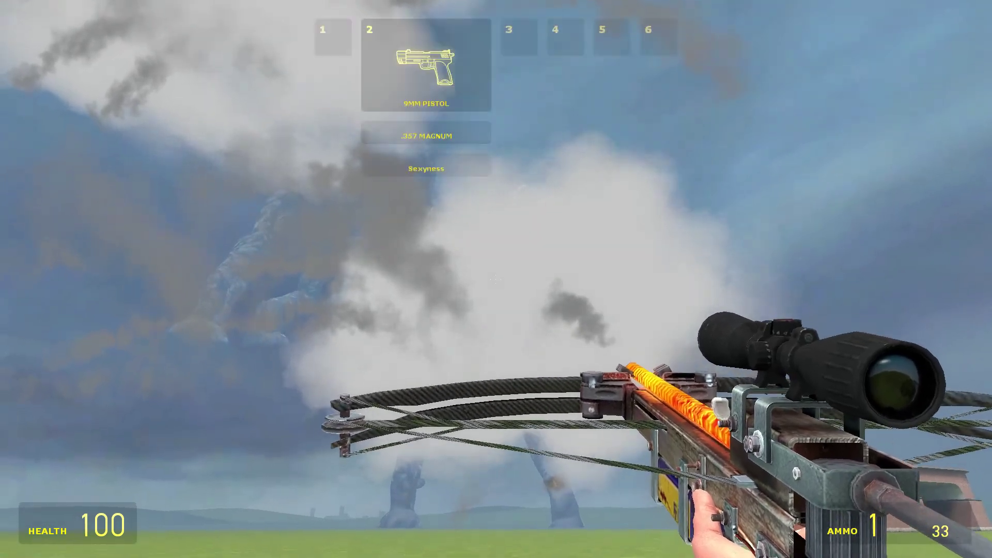
pyautogui.scroll(1, 496, 279)
pyautogui.click(496, 280)
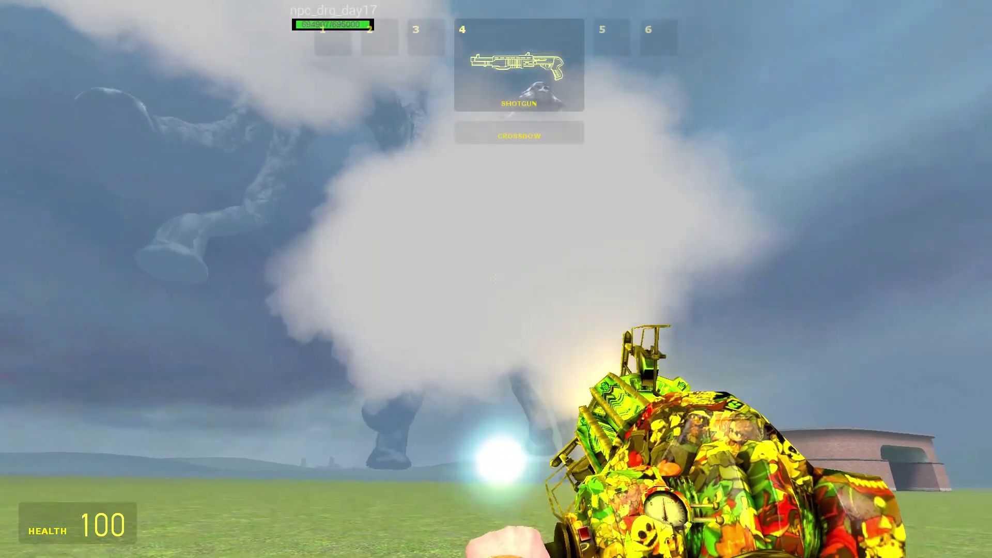
pyautogui.scroll(-1, 496, 280)
pyautogui.click(495, 279)
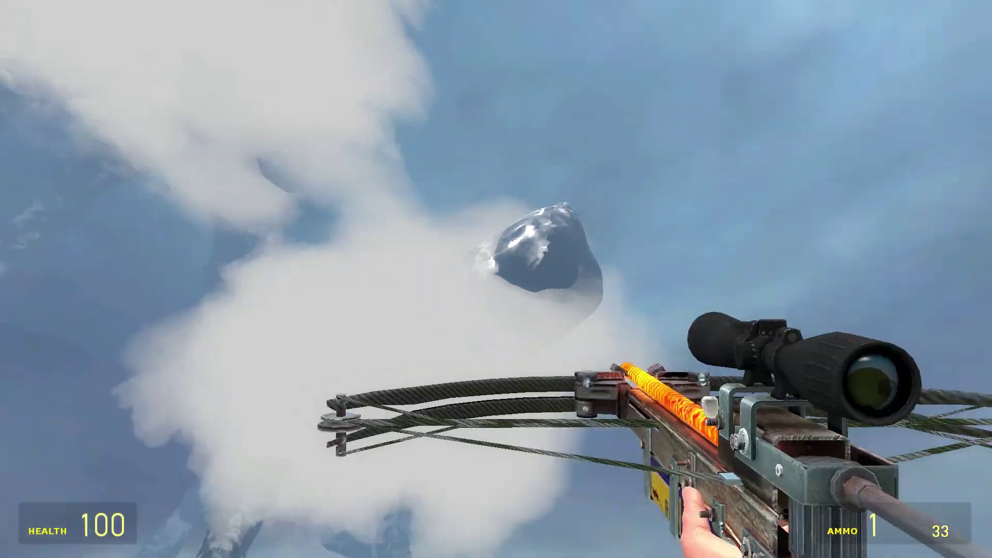
# Undo Day 17, switch back to the physics gun, and reopen the spawn menu.
pyautogui.press('z')
pyautogui.press('1')
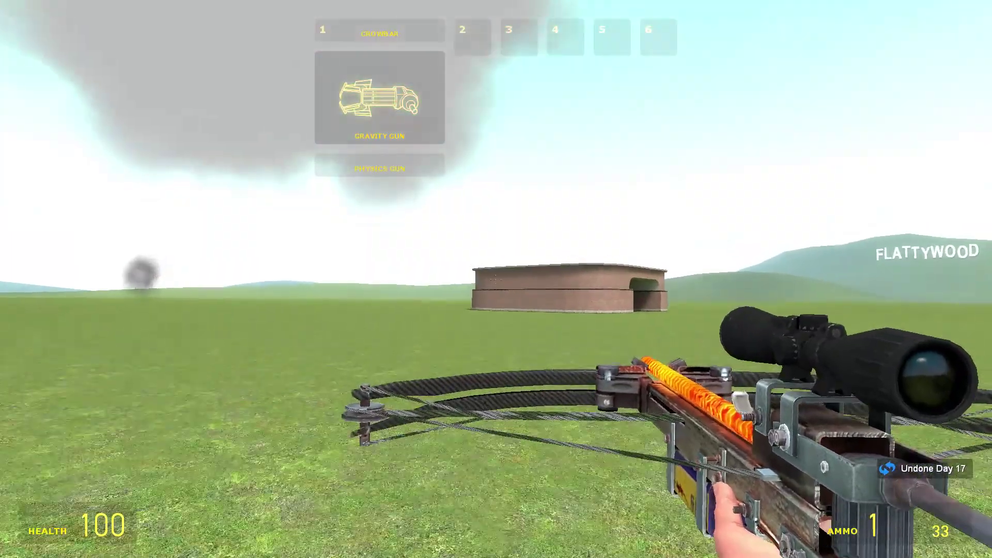
pyautogui.click(496, 278)
pyautogui.press('q')
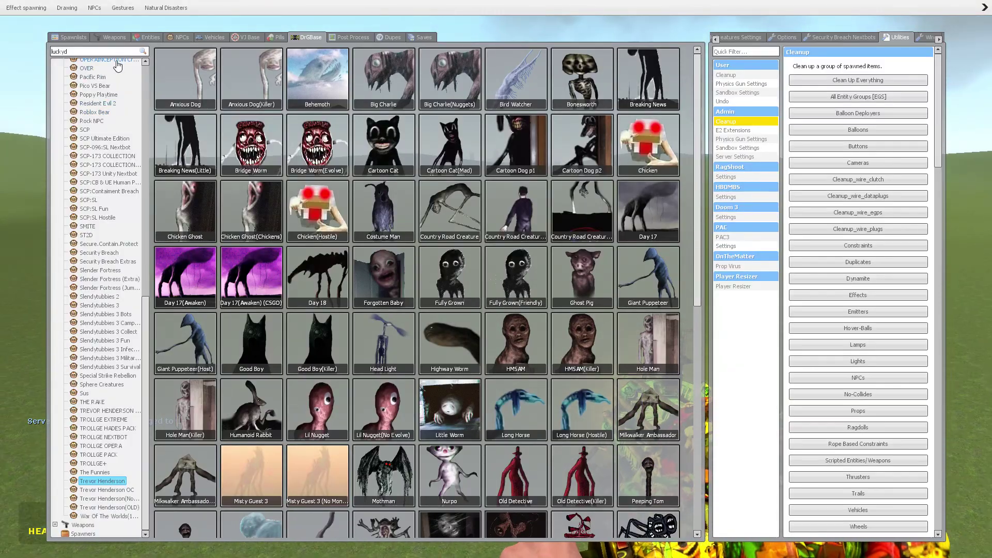
# Search 'lucky', spawn a Trevor Henderson lucky block, and shoot it open.
pyautogui.click(118, 62)
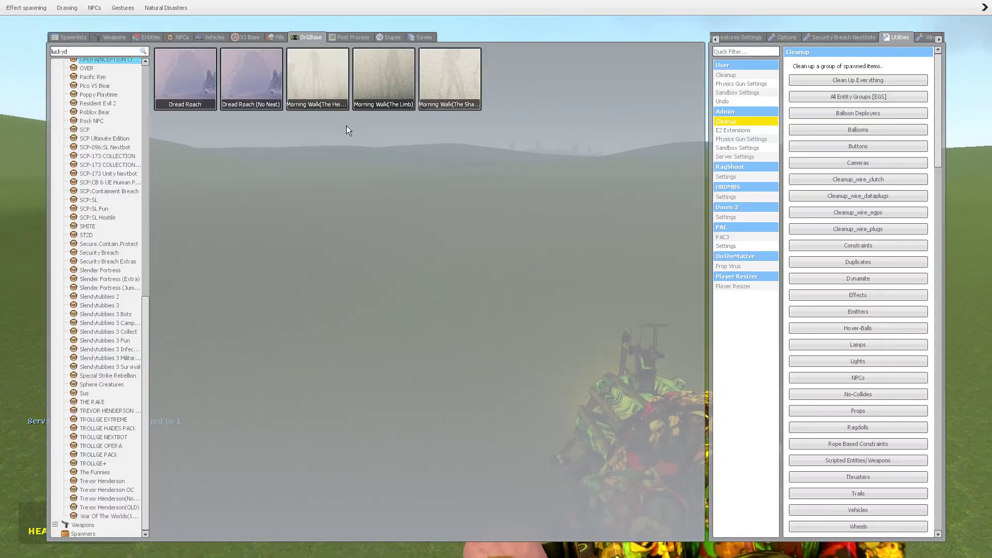
pyautogui.click(94, 51)
pyautogui.write('lucky')
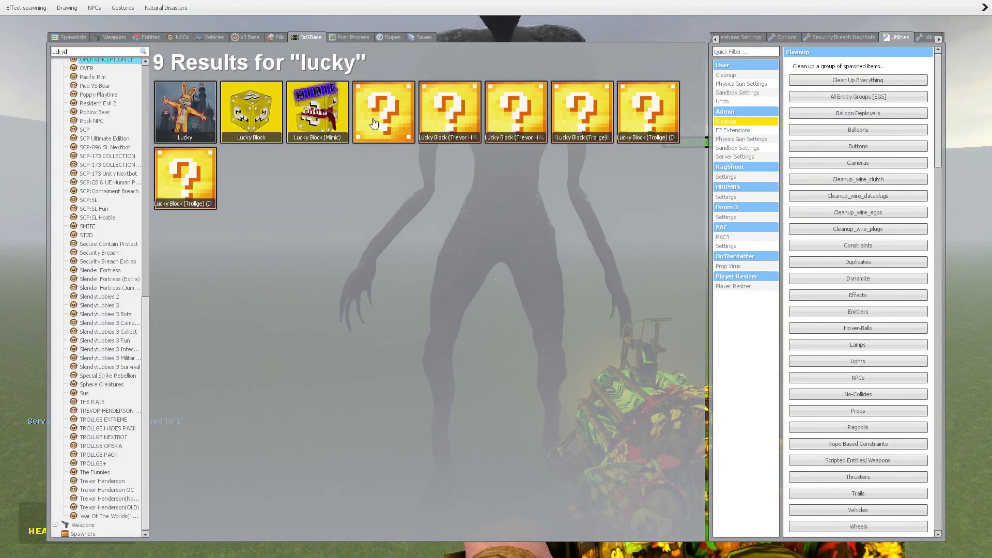
pyautogui.write('qq')
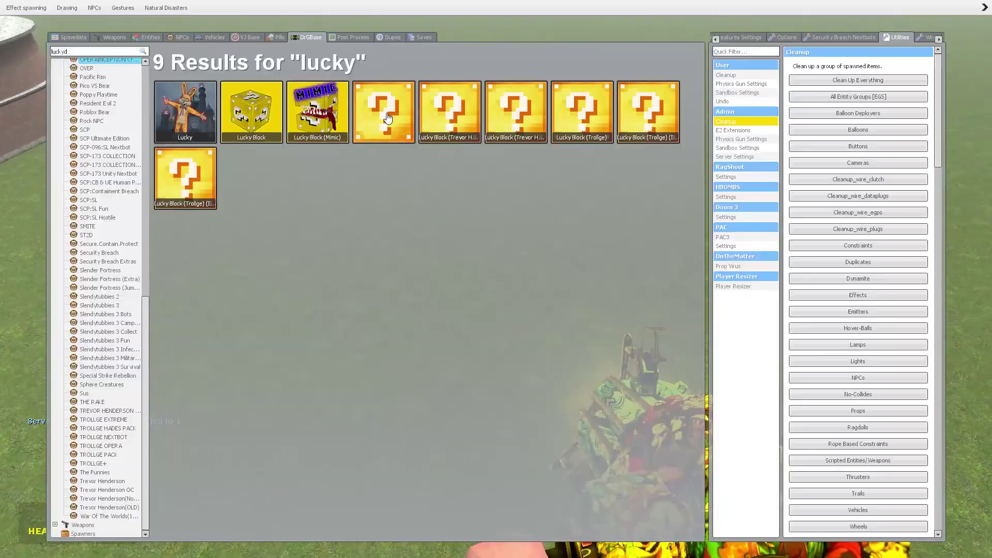
pyautogui.click(389, 117)
pyautogui.press('q')
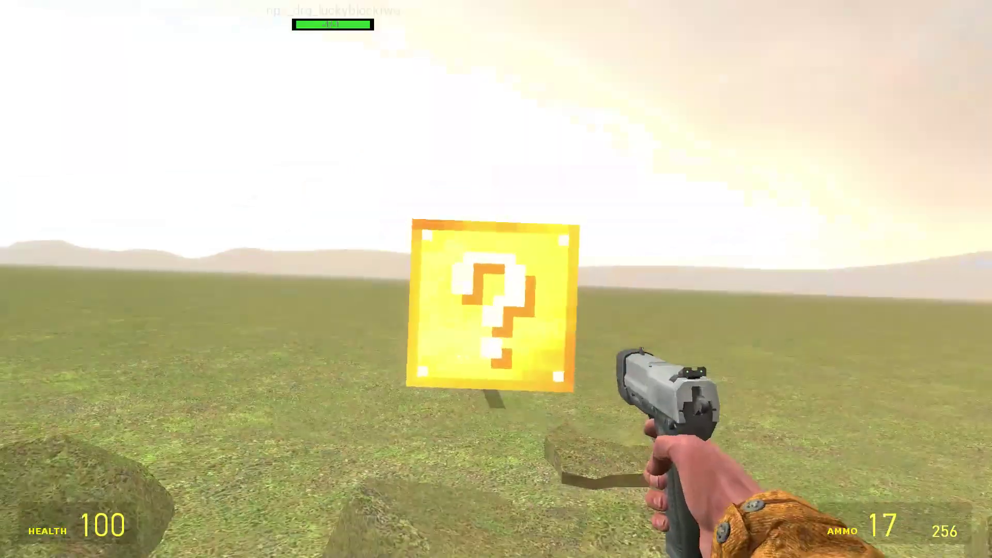
pyautogui.click(496, 279)
pyautogui.scroll(1, 495, 280)
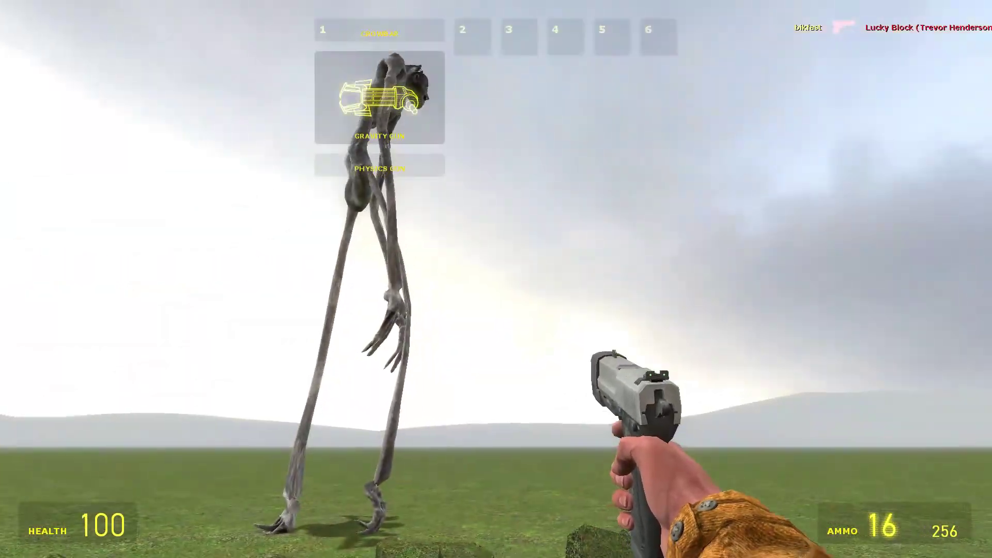
pyautogui.scroll(-1, 496, 279)
pyautogui.scroll(1, 496, 280)
# Turn NPC AI back on and start a dance gesture from the context menu.
pyautogui.click(496, 278)
pyautogui.press('q')
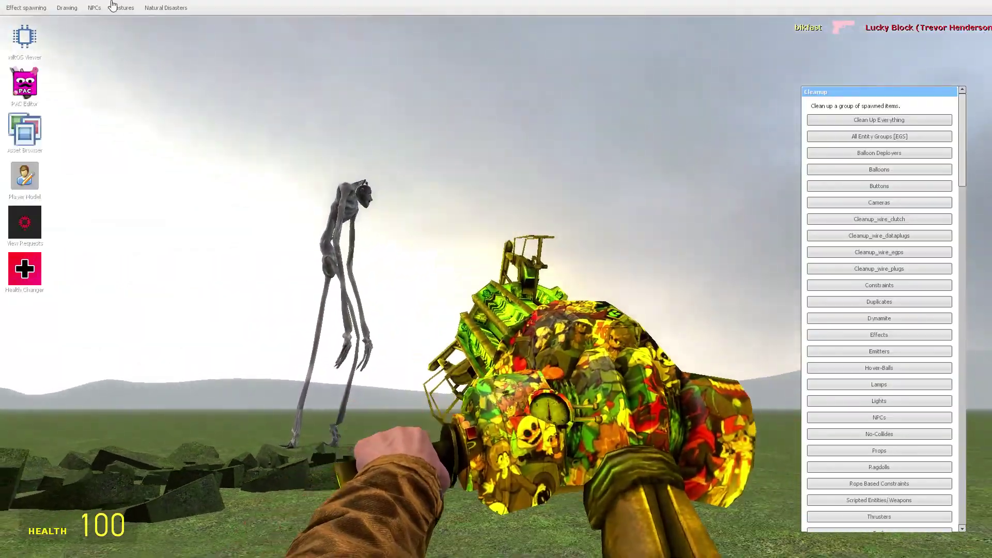
pyautogui.click(118, 20)
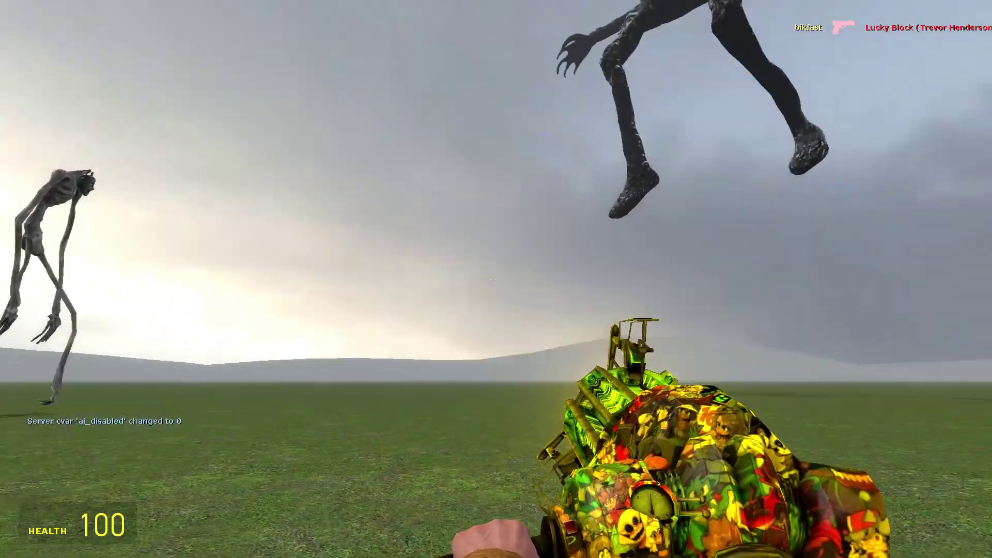
pyautogui.press('c')
pyautogui.click(142, 22)
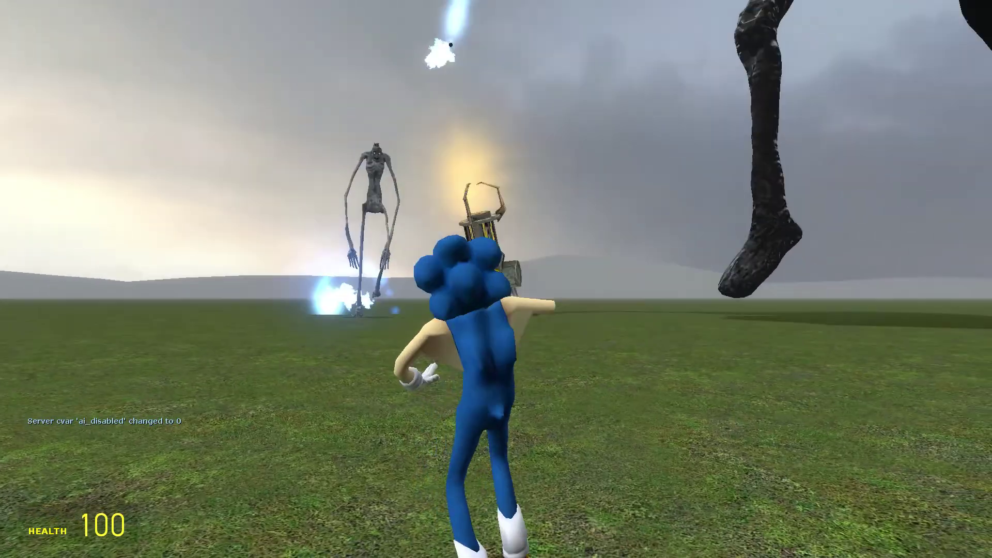